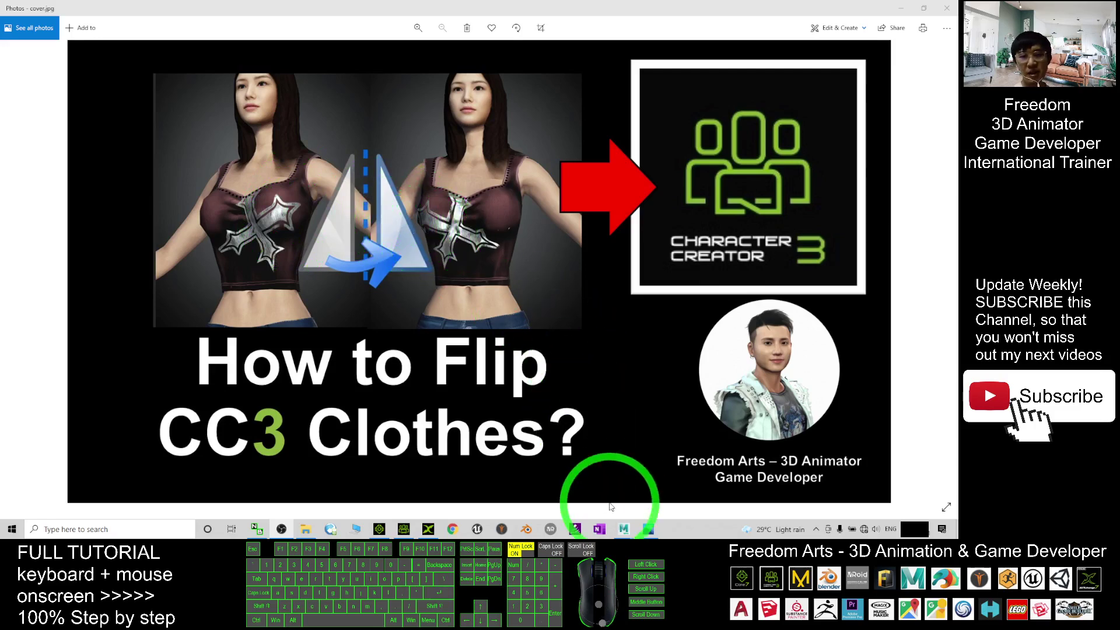
# Step: Load the saved project onto the default character with Replace All, swapping avatar and costume
pyautogui.click(405, 529)
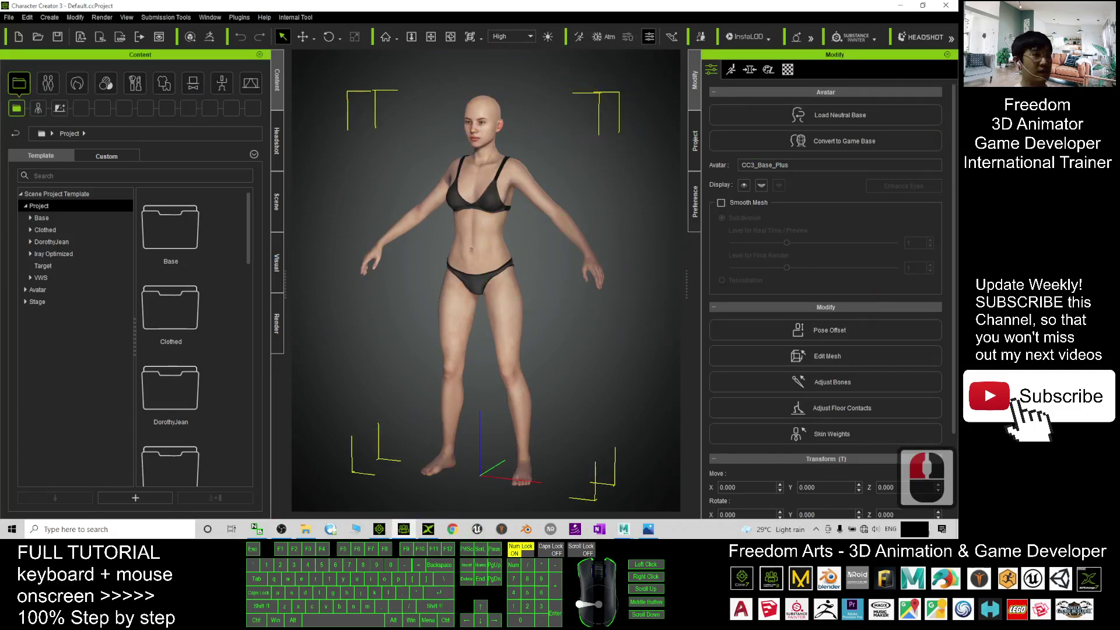
pyautogui.click(926, 477)
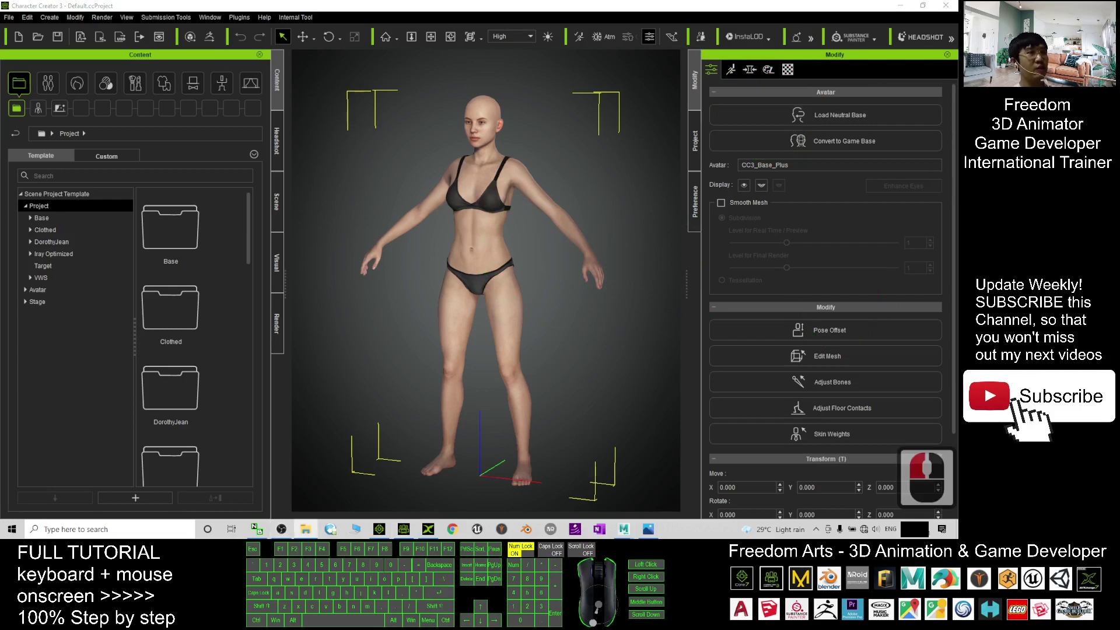
pyautogui.moveTo(170, 227); pyautogui.dragTo(431, 337)
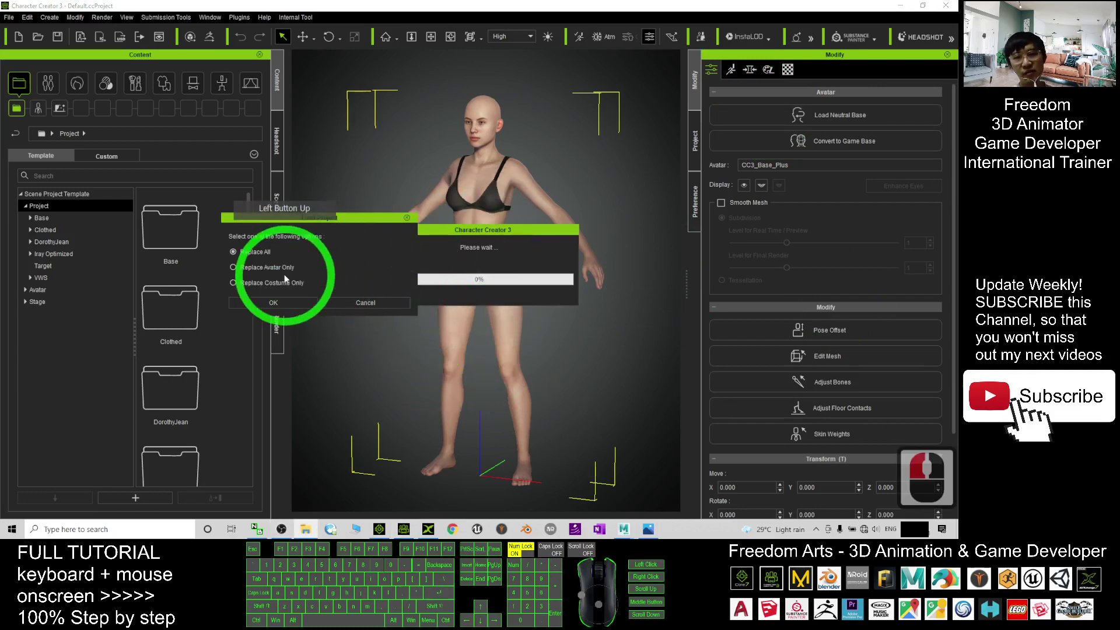
pyautogui.click(272, 303)
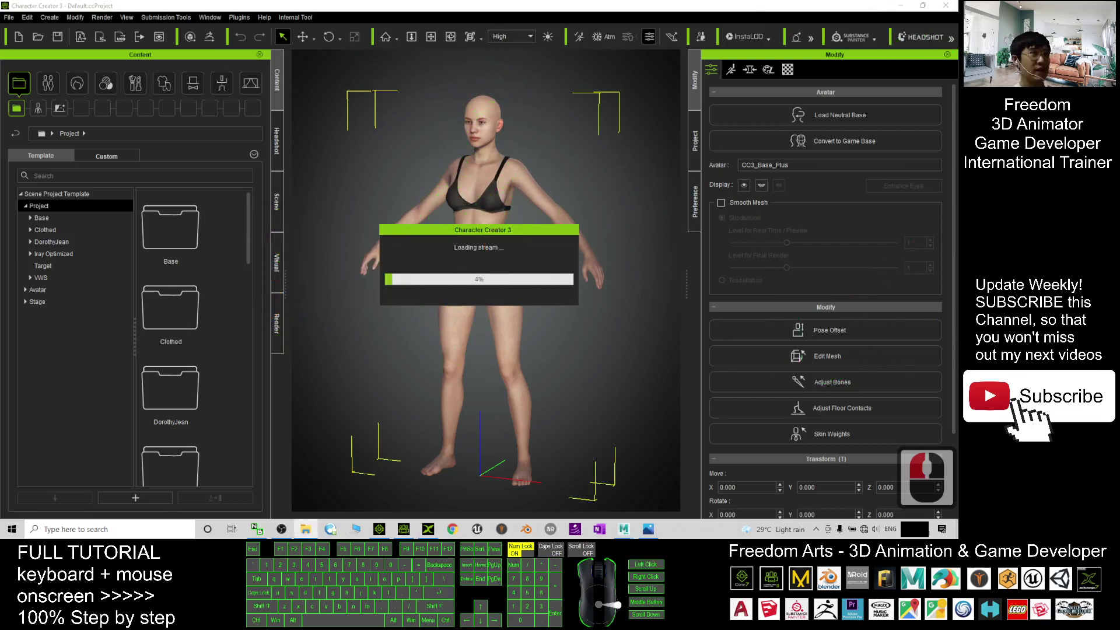
pyautogui.click(583, 168)
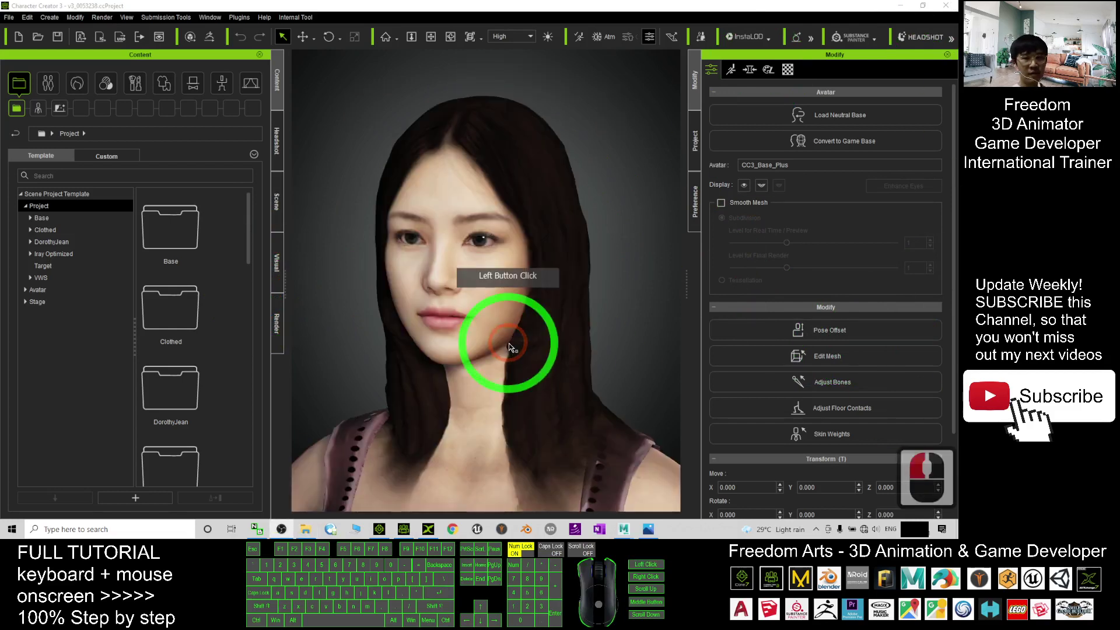
# Step: Select the loaded character and zoom in on her maroon camisole top
pyautogui.click(547, 239)
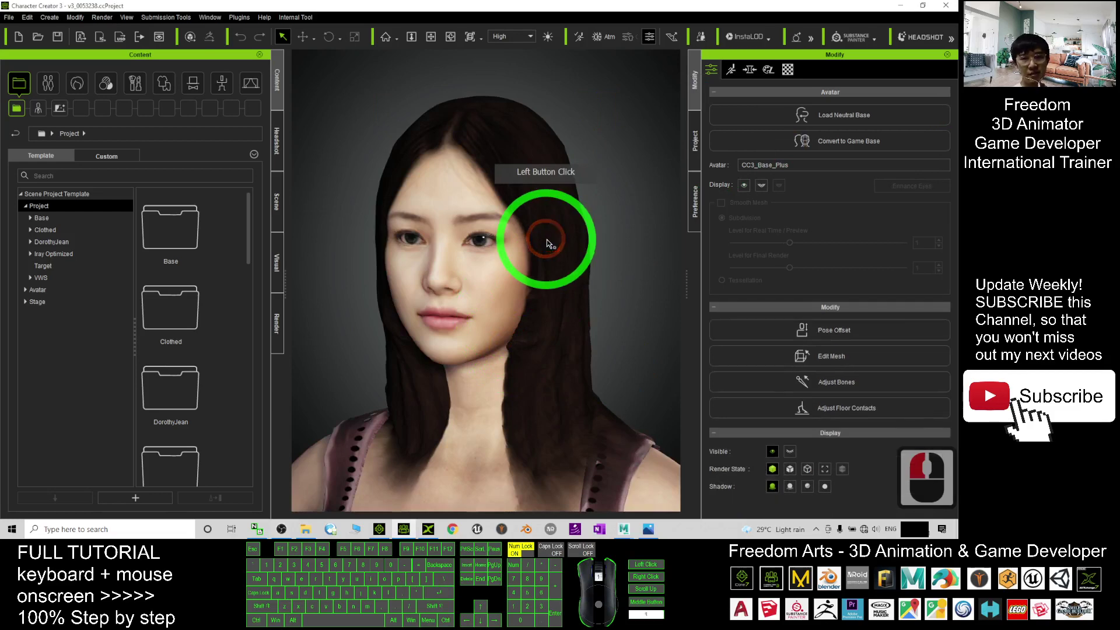
pyautogui.scroll(-12, 546, 238)
pyautogui.moveTo(561, 275); pyautogui.dragTo(496, 298)
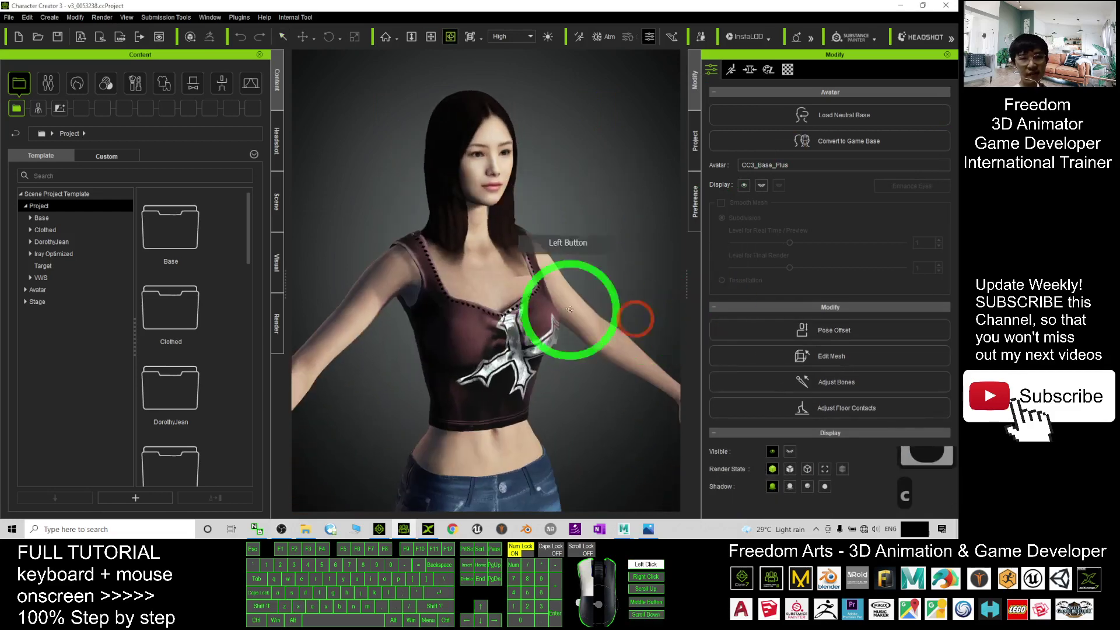
pyautogui.scroll(7, 495, 298)
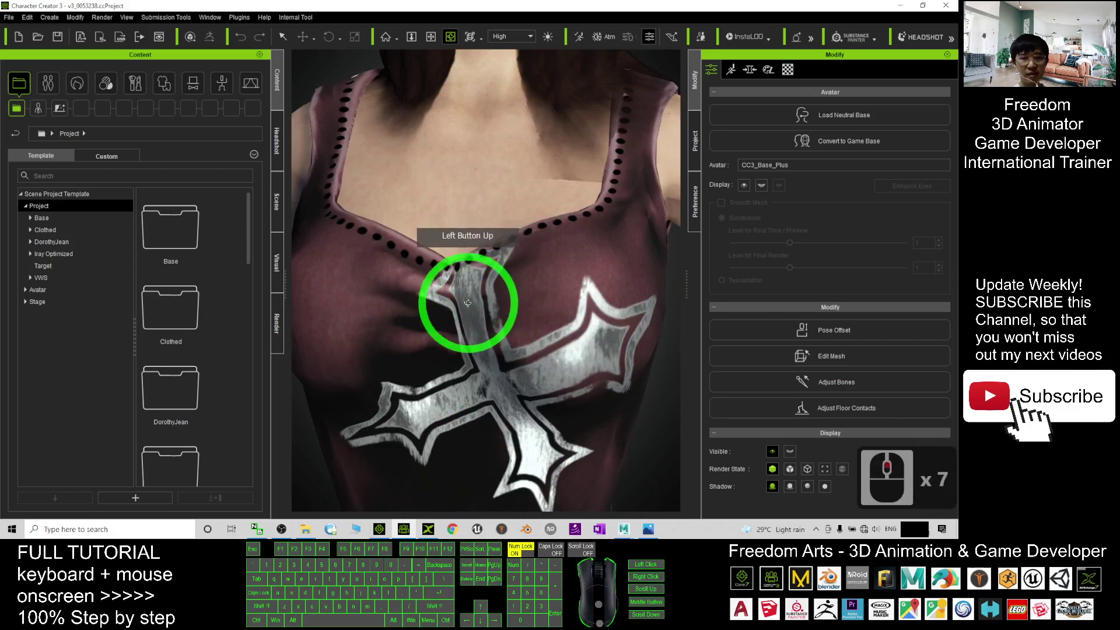
pyautogui.scroll(-4, 513, 320)
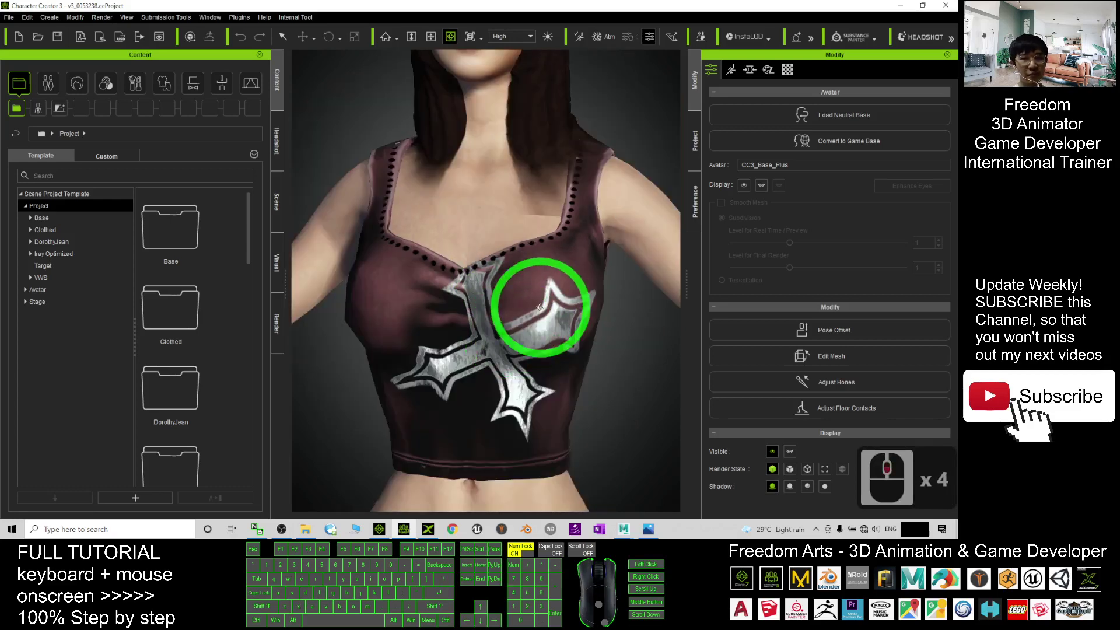
# Step: Compare the top's off-centre silver cross print against the cover image in Photos
pyautogui.click(649, 529)
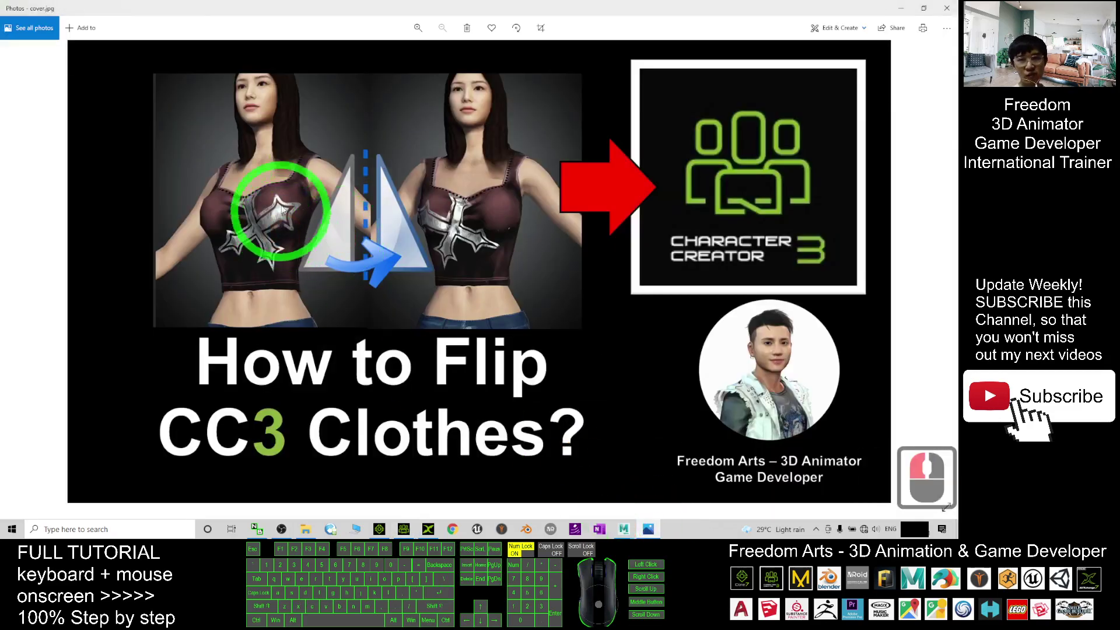
pyautogui.click(908, 7)
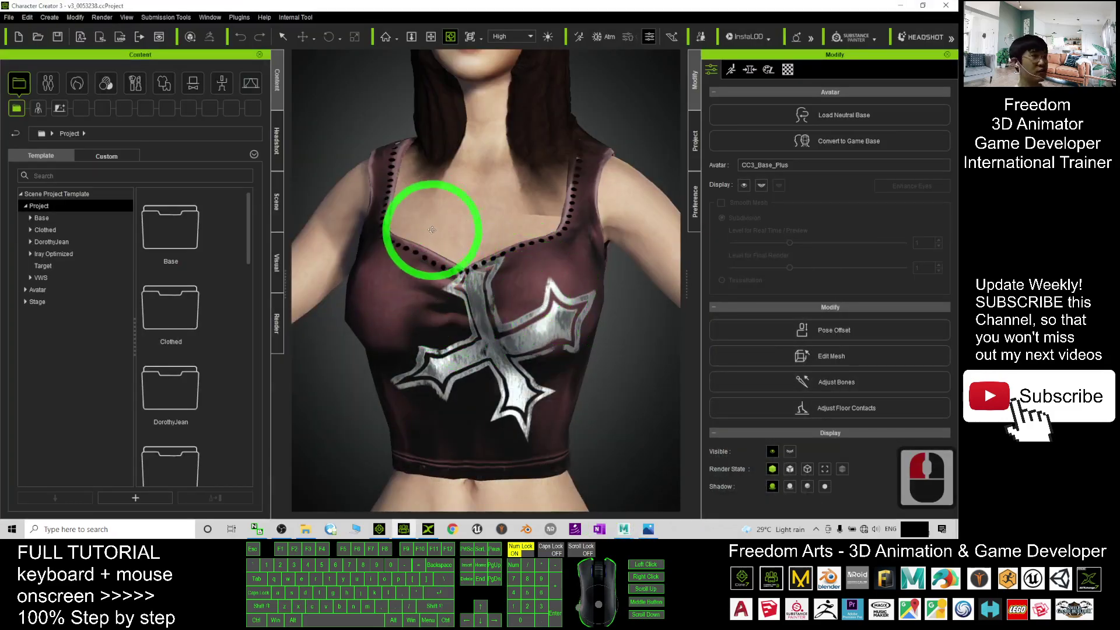
pyautogui.scroll(-8, 458, 259)
pyautogui.scroll(-6, 545, 271)
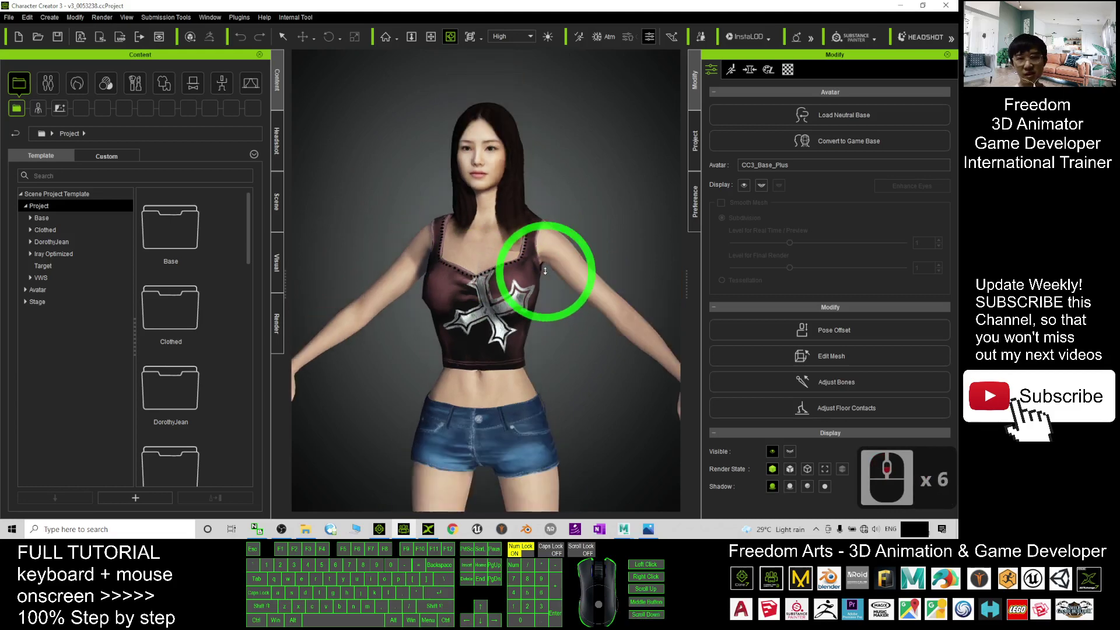
pyautogui.scroll(11, 544, 281)
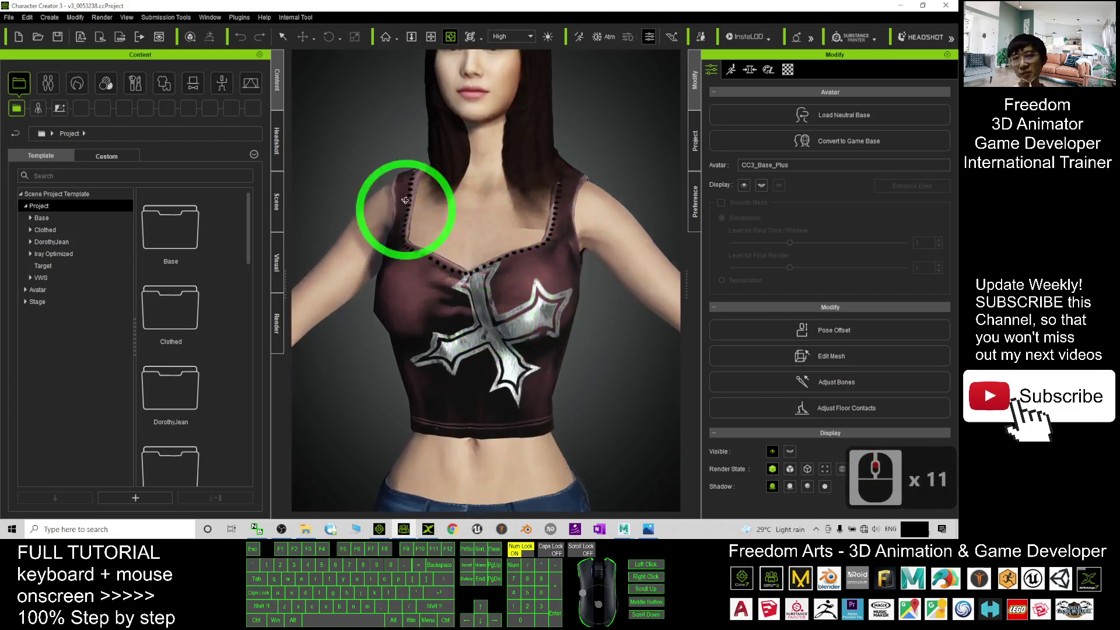
# Step: Apply the _T Pose from the Template > Motion library to the character
pyautogui.click(222, 88)
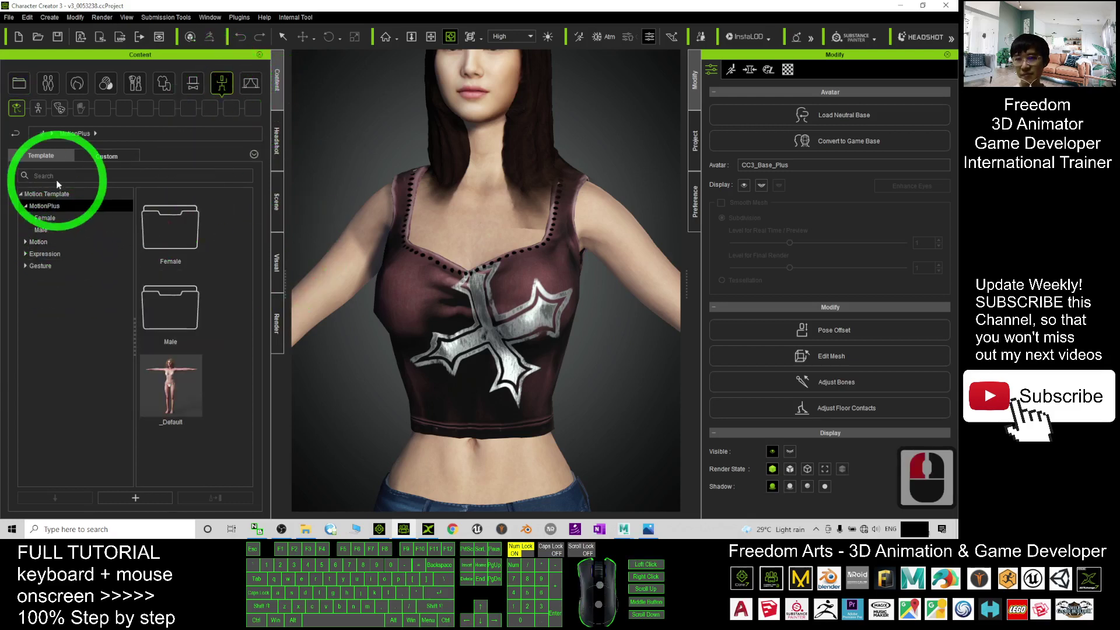
pyautogui.click(18, 164)
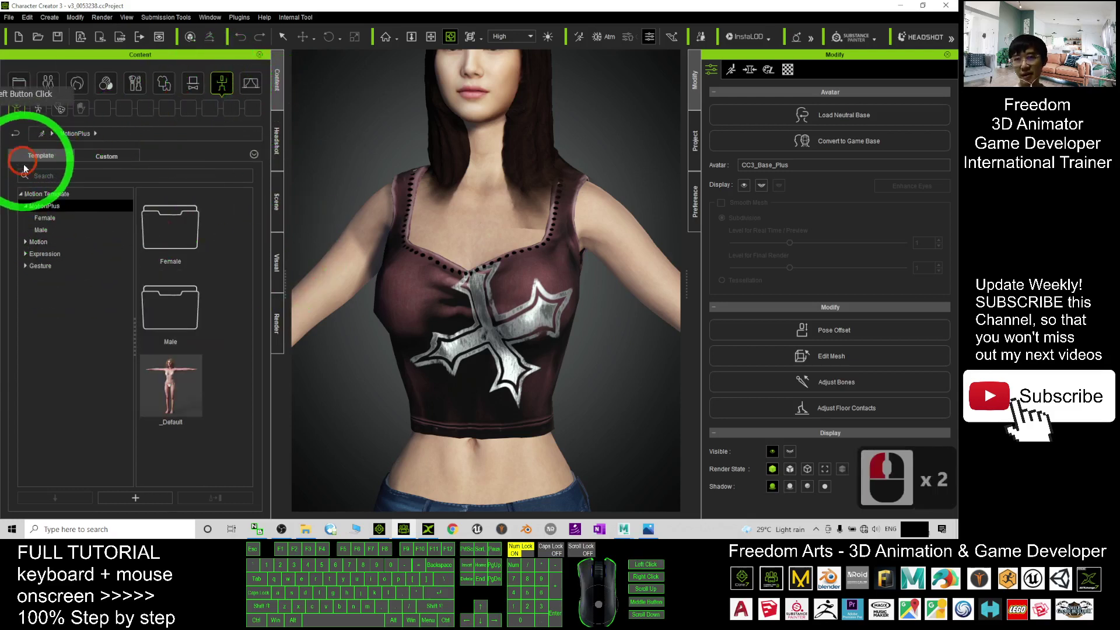
pyautogui.click(38, 241)
pyautogui.click(239, 234)
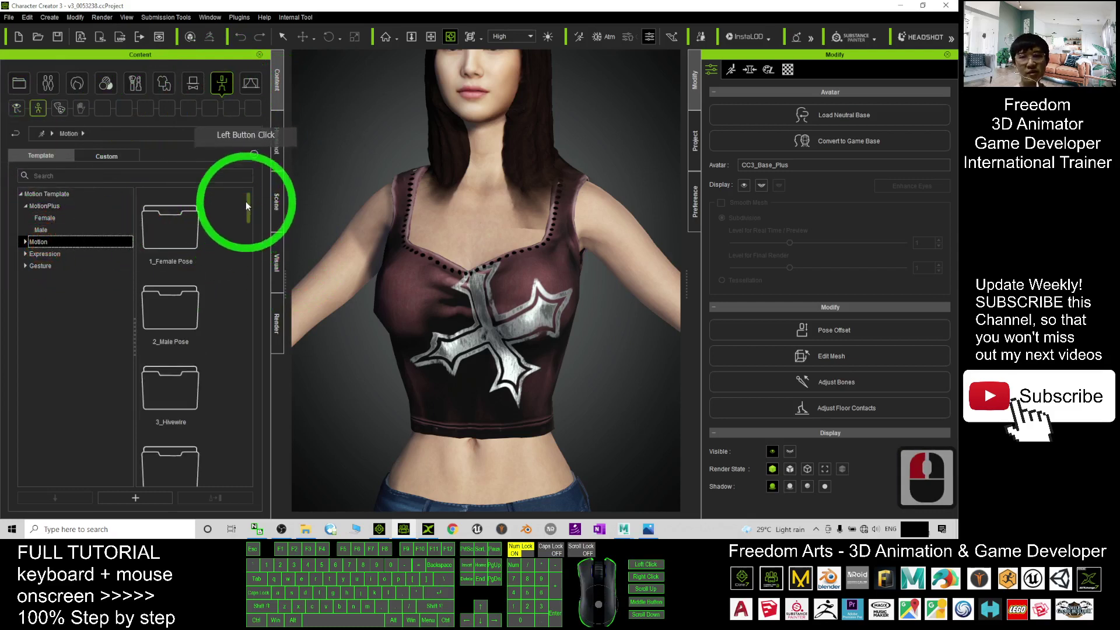
pyautogui.moveTo(246, 201); pyautogui.dragTo(219, 449)
pyautogui.click(169, 342)
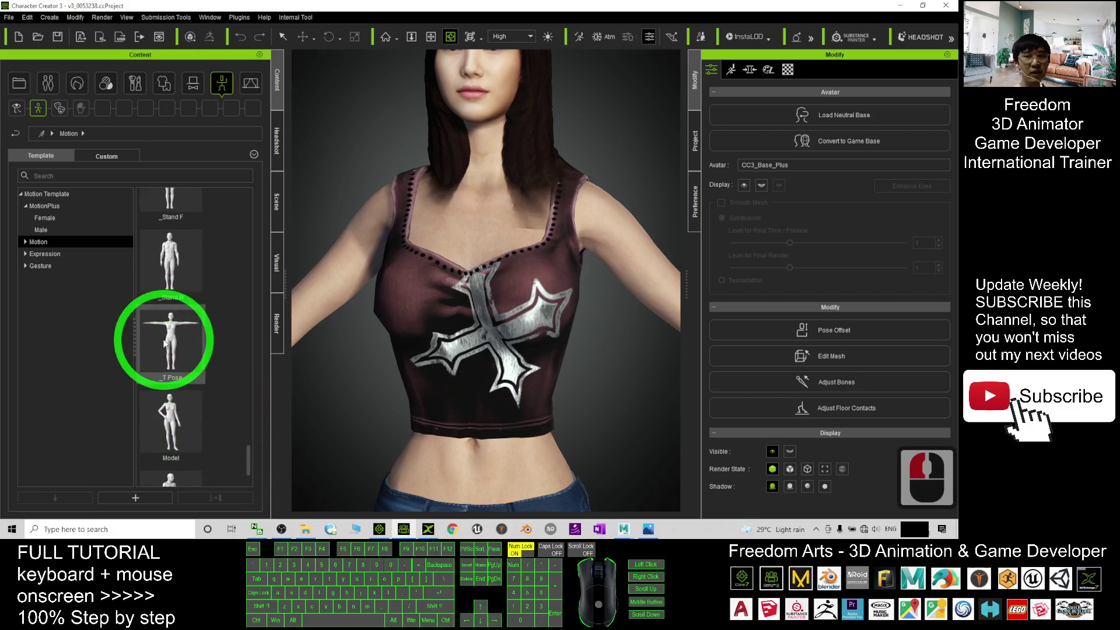
pyautogui.doubleClick(165, 344)
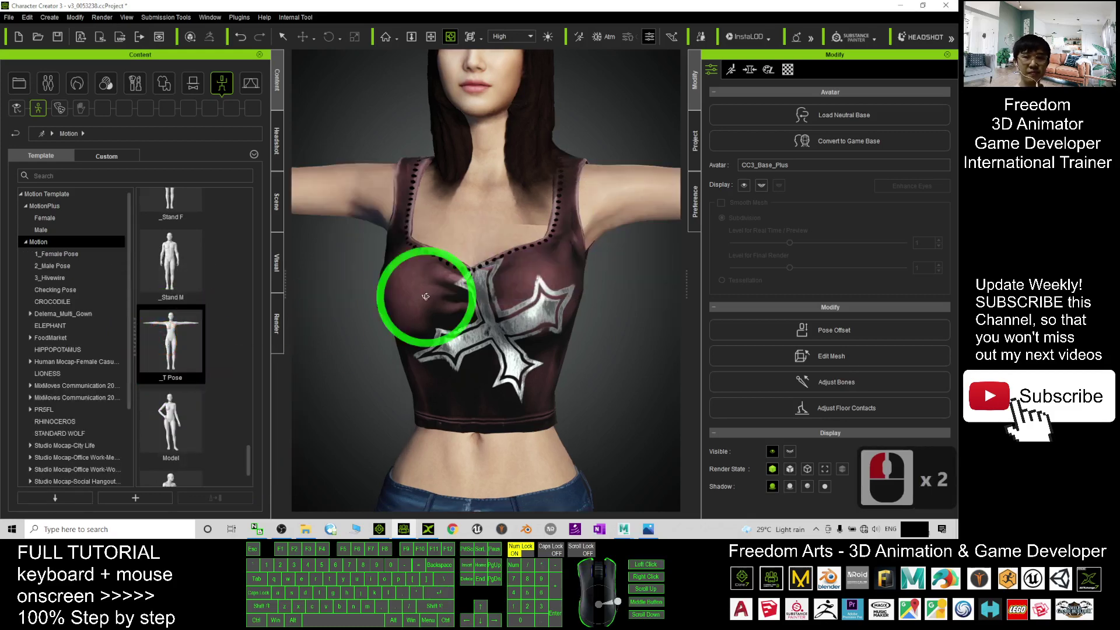
# Step: Orbit, zoom and pan the view to frame the T-posed character's full body
pyautogui.scroll(-5, 449, 290)
pyautogui.scroll(-6, 525, 315)
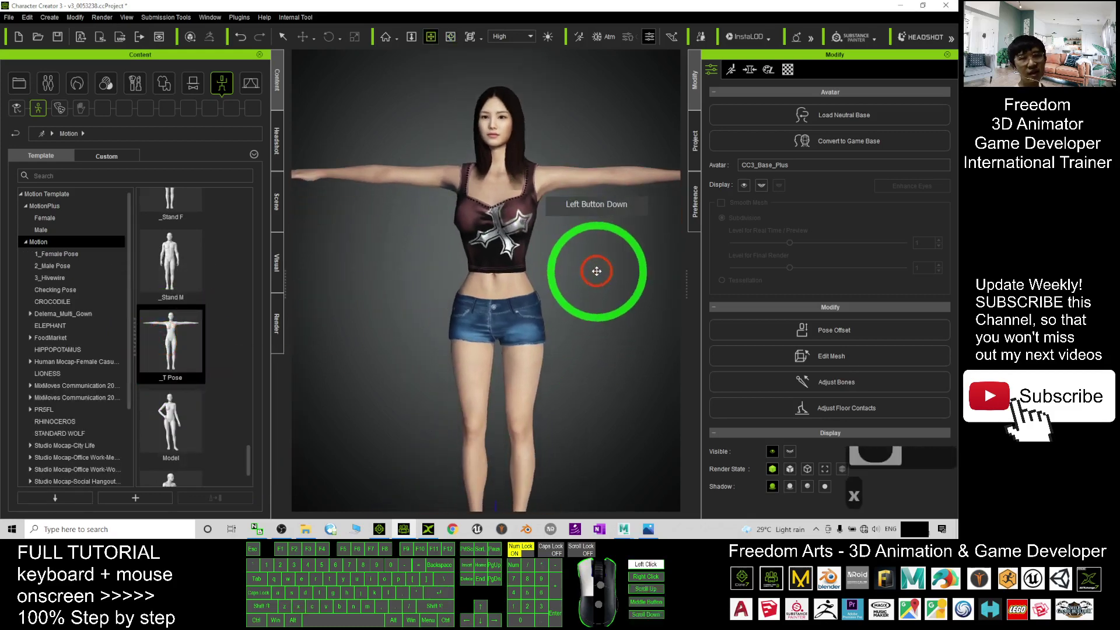
pyautogui.moveTo(592, 267); pyautogui.dragTo(510, 318)
pyautogui.scroll(8, 583, 280)
pyautogui.scroll(7, 612, 244)
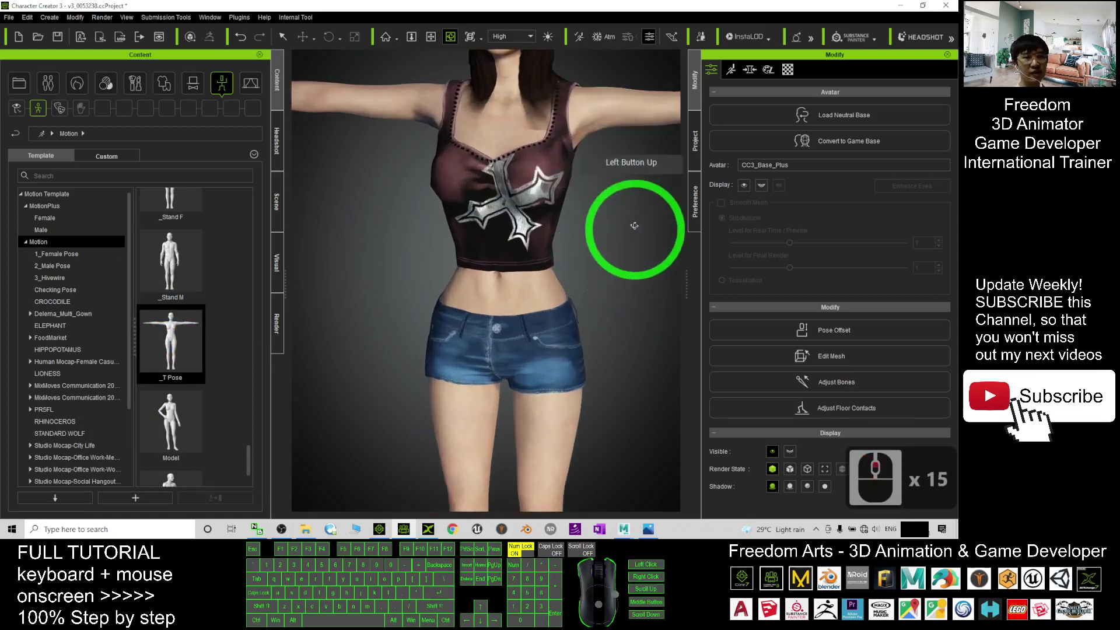
pyautogui.press('x')
pyautogui.moveTo(621, 286); pyautogui.dragTo(591, 307)
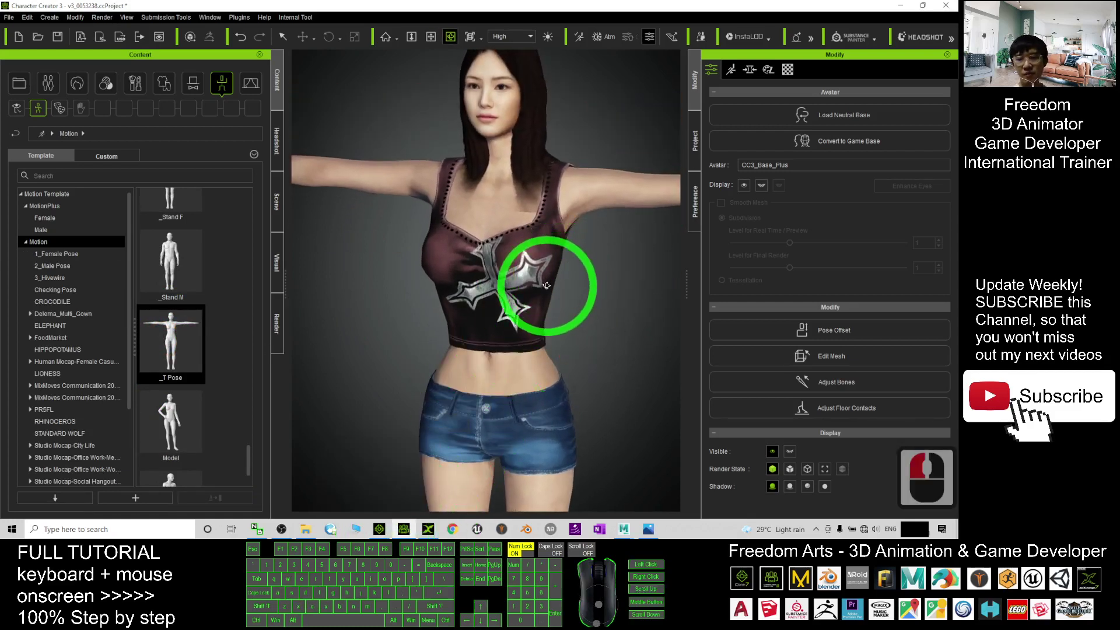
# Step: Select Camisole in the Scene list and convert it to an accessory with Bake Current Shape
pyautogui.press('q')
pyautogui.click(278, 204)
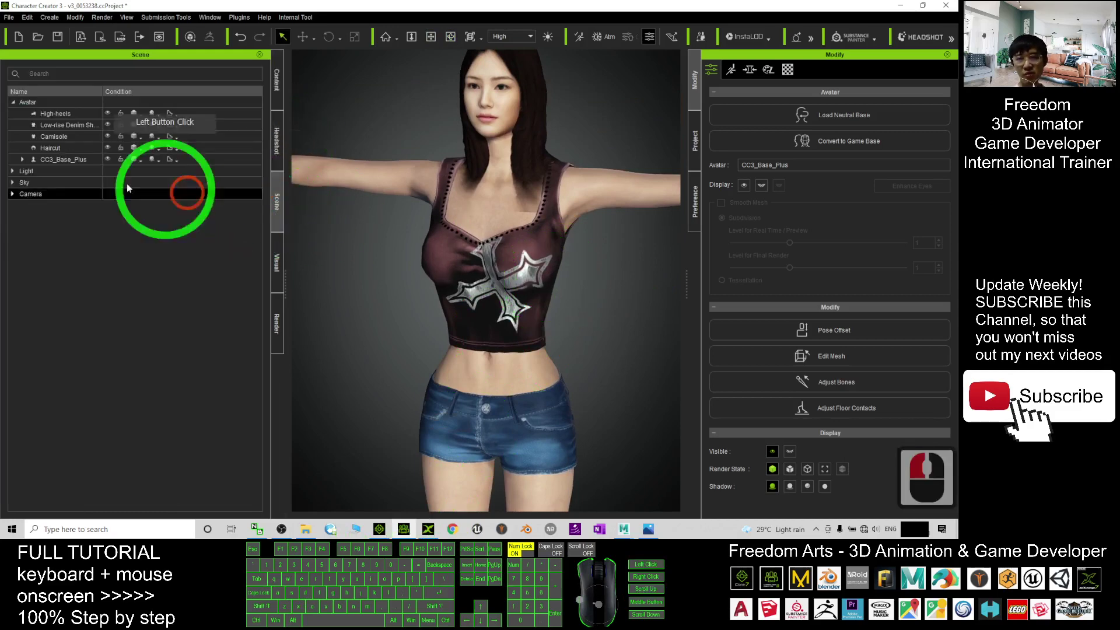
pyautogui.click(64, 125)
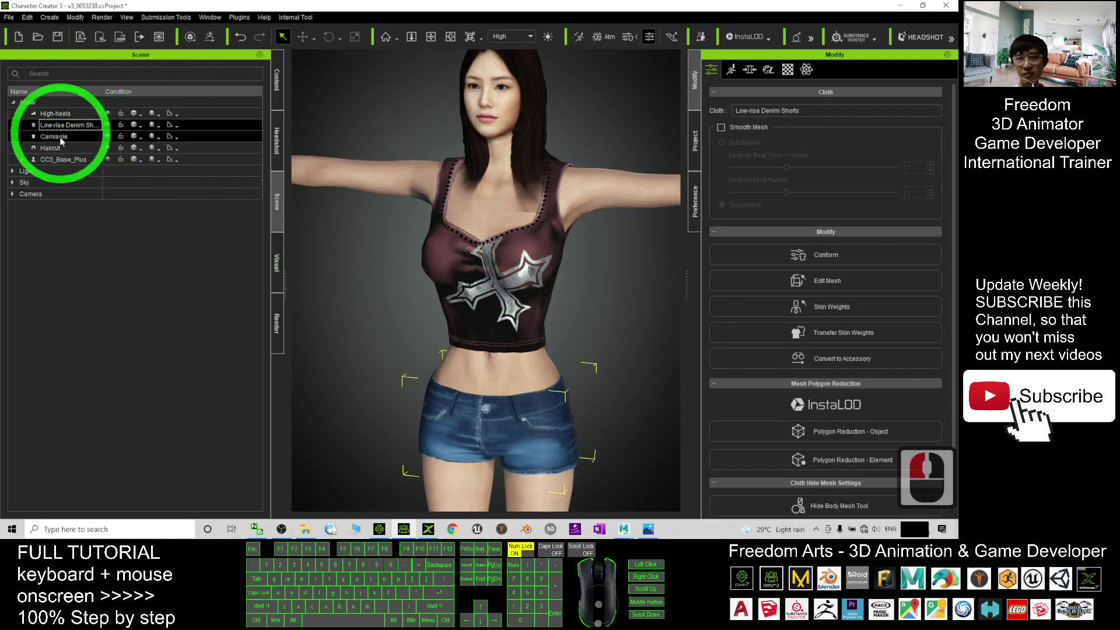
pyautogui.click(60, 138)
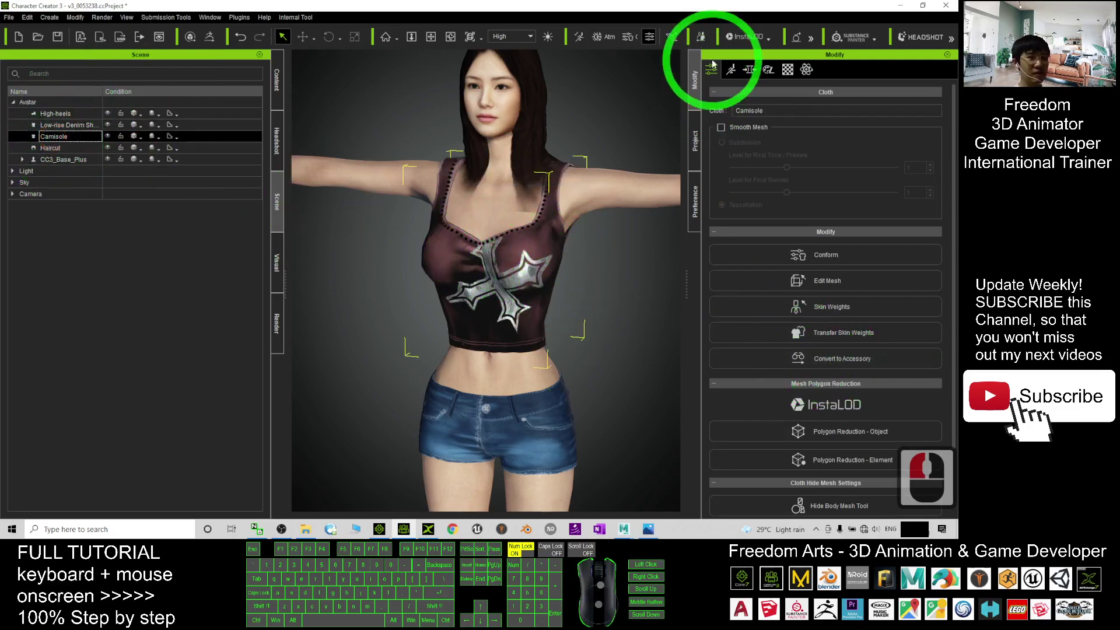
pyautogui.click(838, 361)
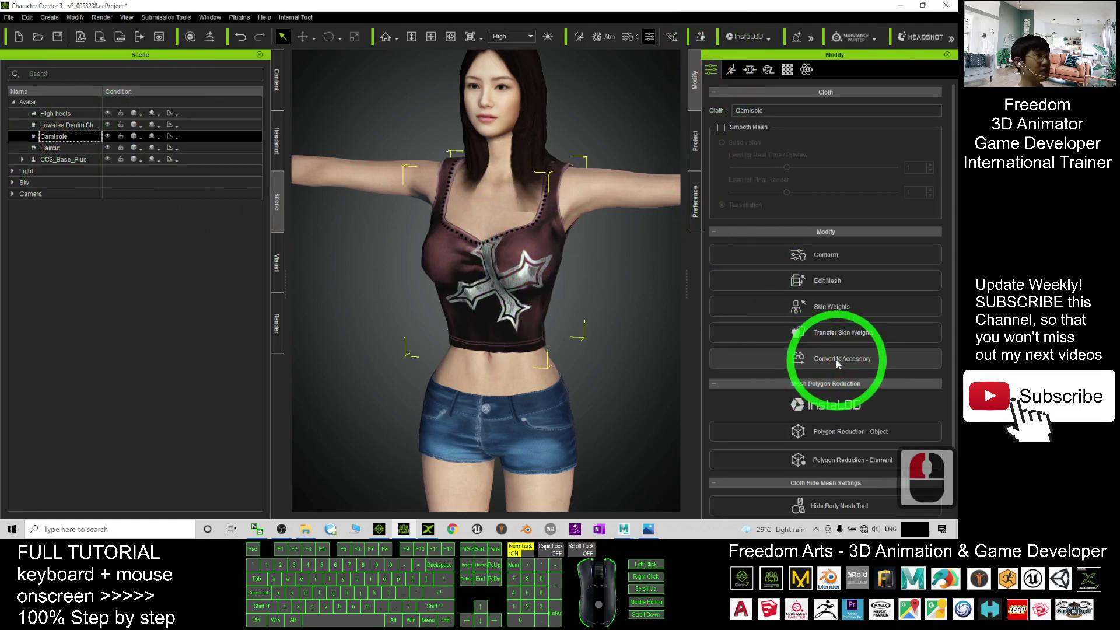
pyautogui.click(415, 231)
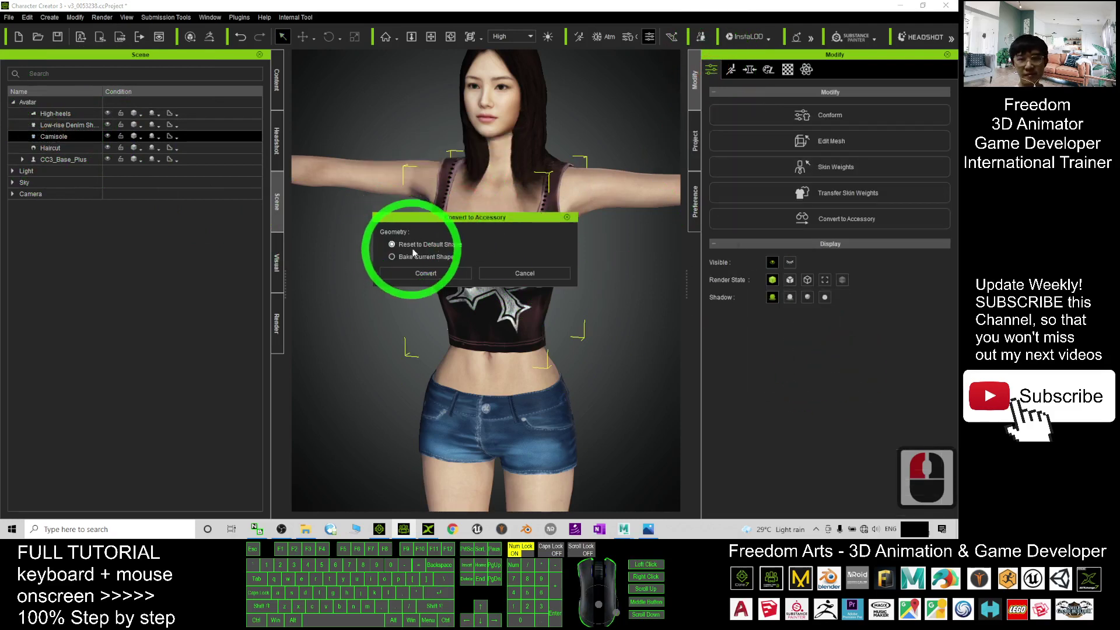
pyautogui.click(393, 258)
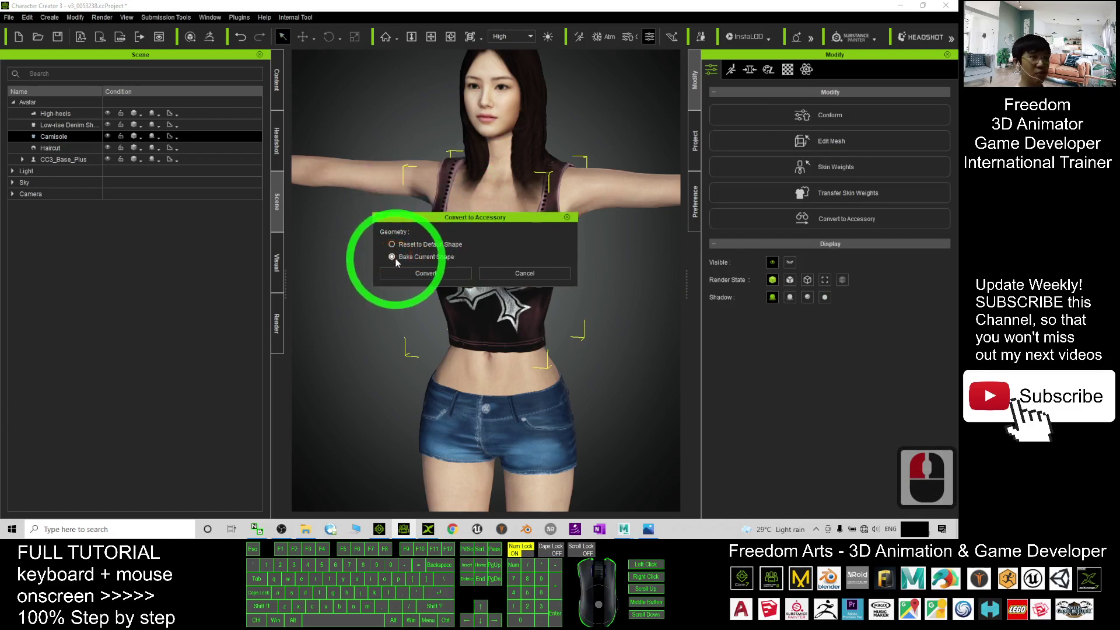
pyautogui.click(418, 279)
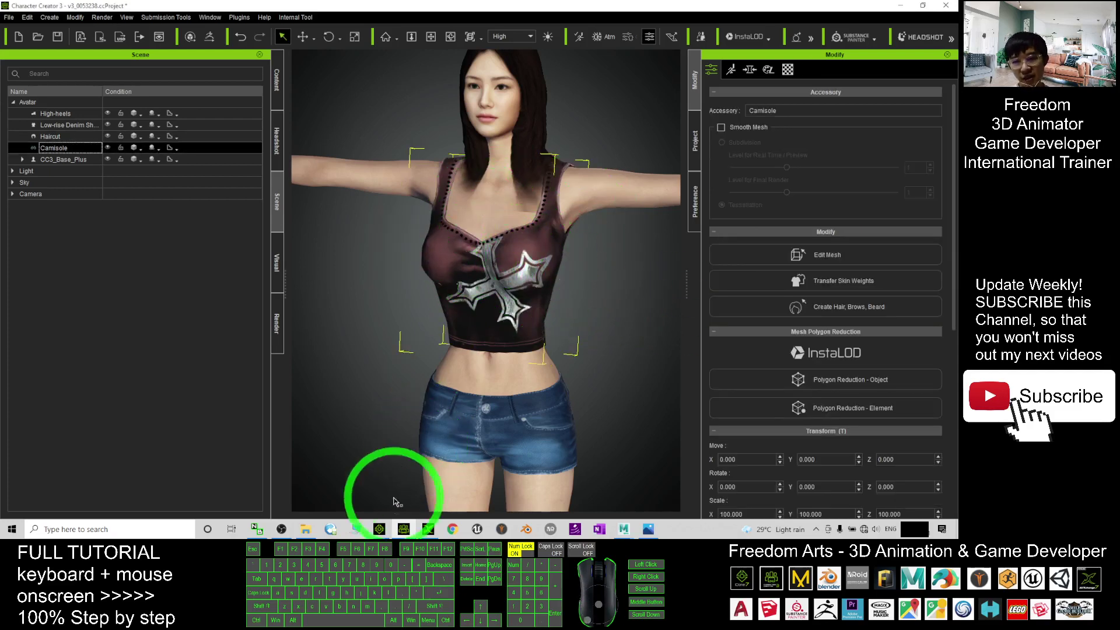
# Step: Send the T-posed character with her camisole to iClone 7 and switch to iClone
pyautogui.click(379, 528)
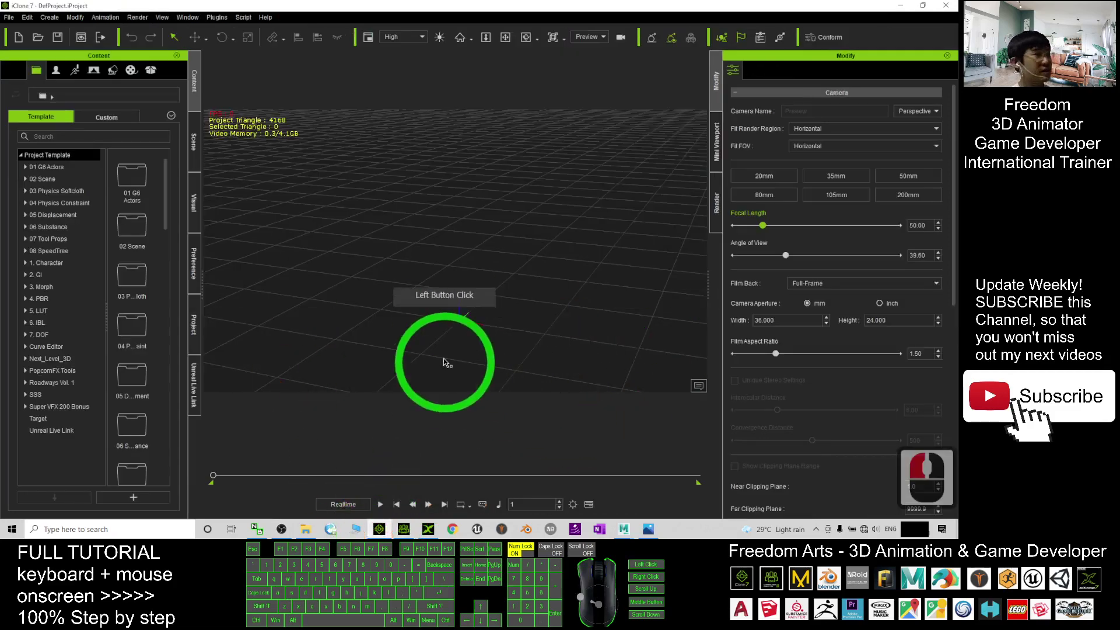
pyautogui.click(404, 530)
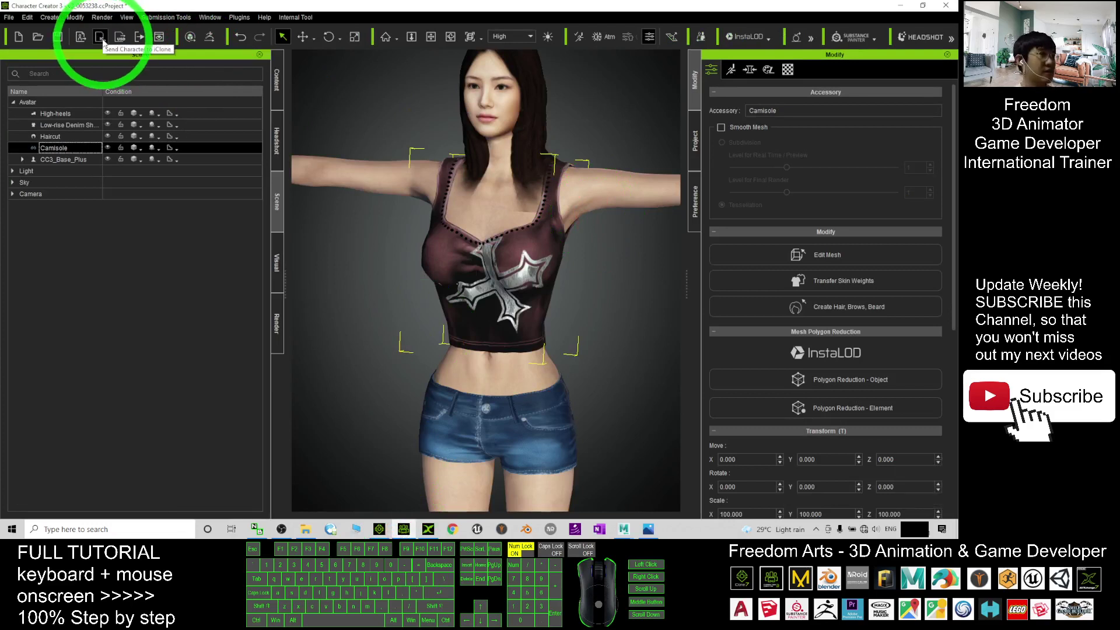
pyautogui.click(101, 38)
pyautogui.click(380, 532)
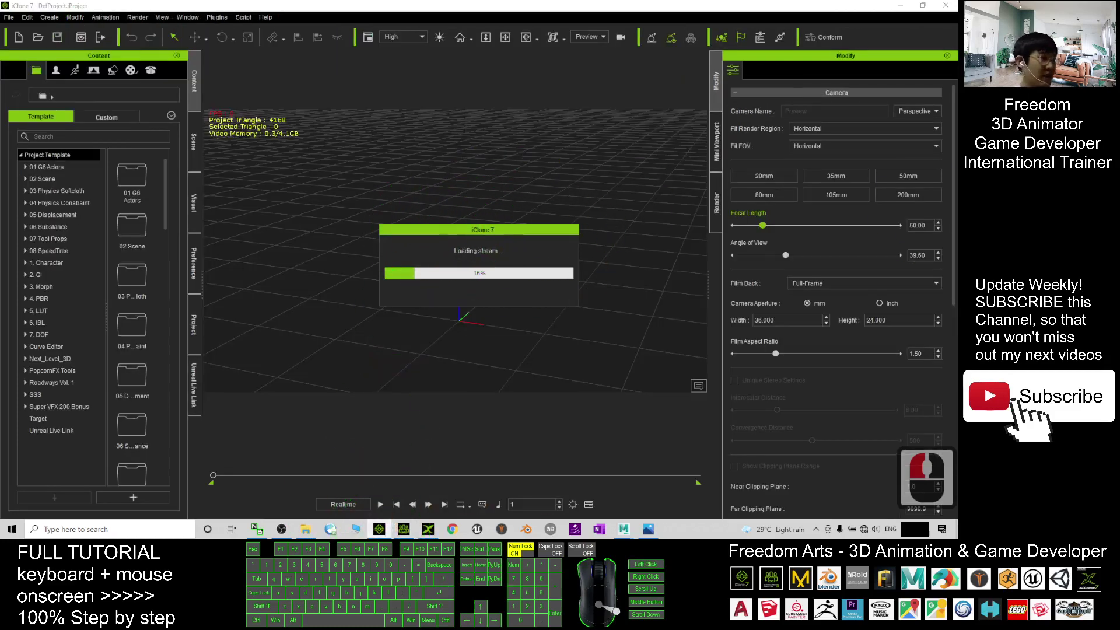
# Step: Zoom and orbit the iClone view close onto the loaded character's torso
pyautogui.click(341, 236)
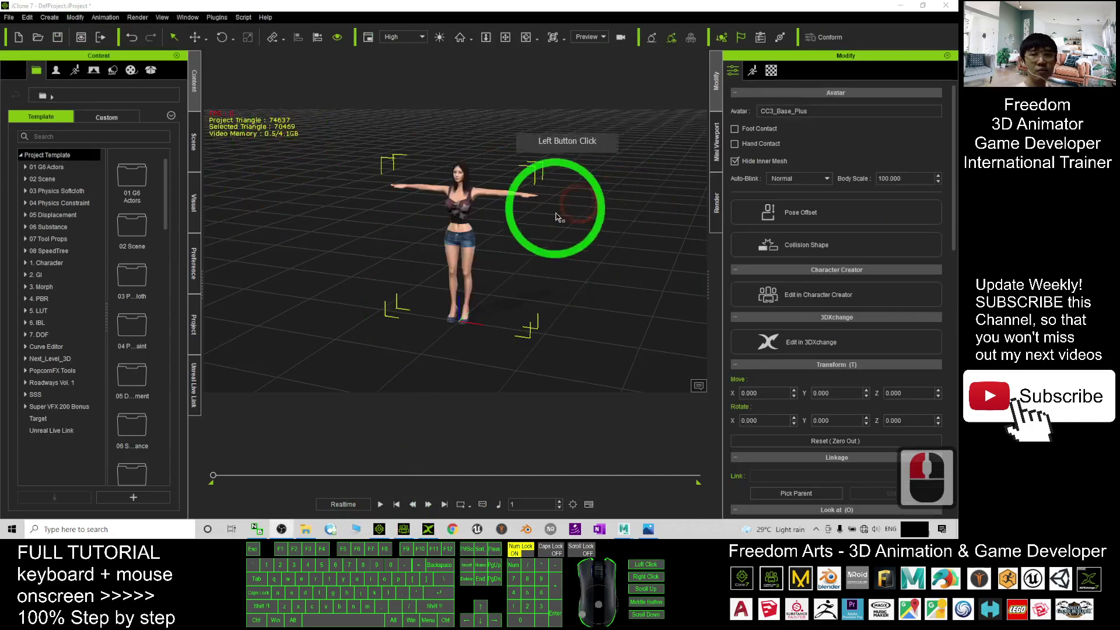
pyautogui.click(500, 210)
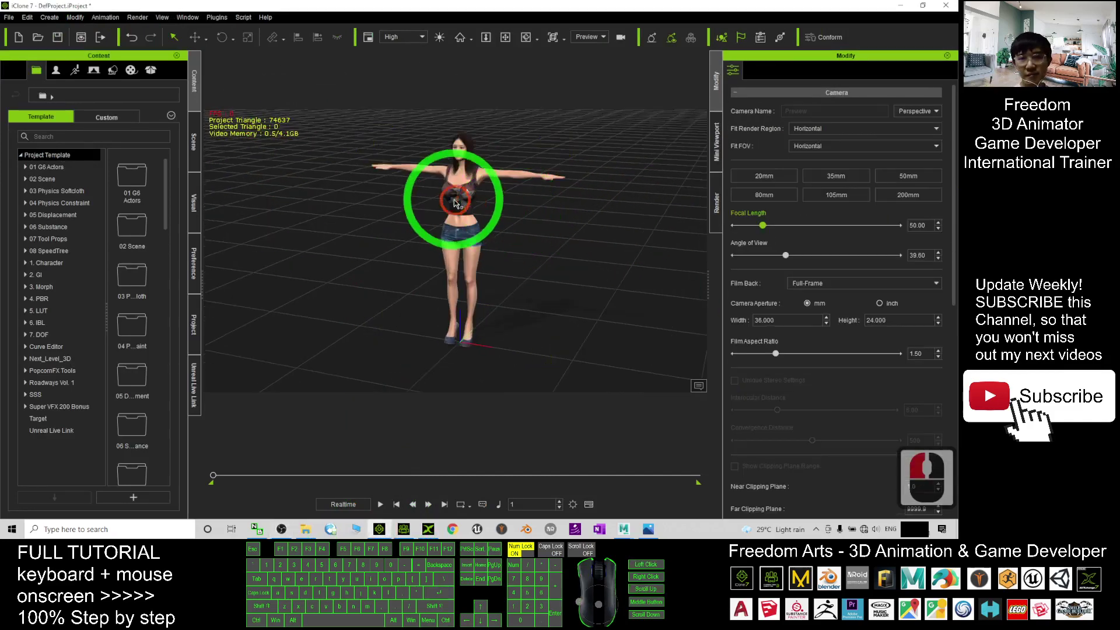
pyautogui.scroll(6, 525, 198)
pyautogui.scroll(2, 531, 197)
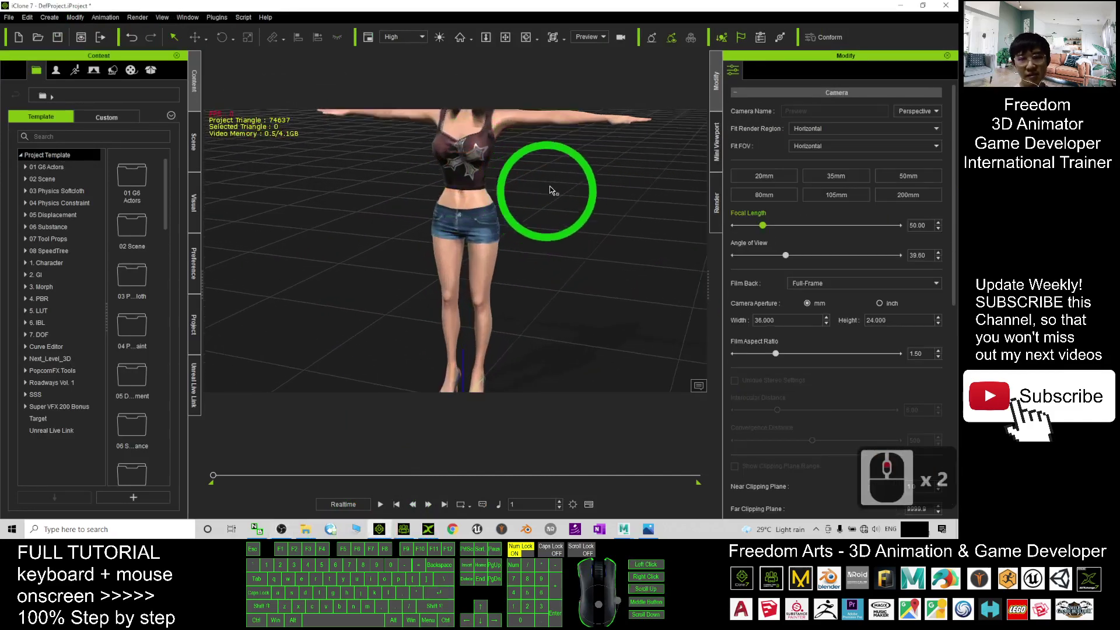
pyautogui.moveTo(563, 187); pyautogui.dragTo(493, 238)
pyautogui.scroll(5, 493, 238)
pyautogui.scroll(3, 492, 238)
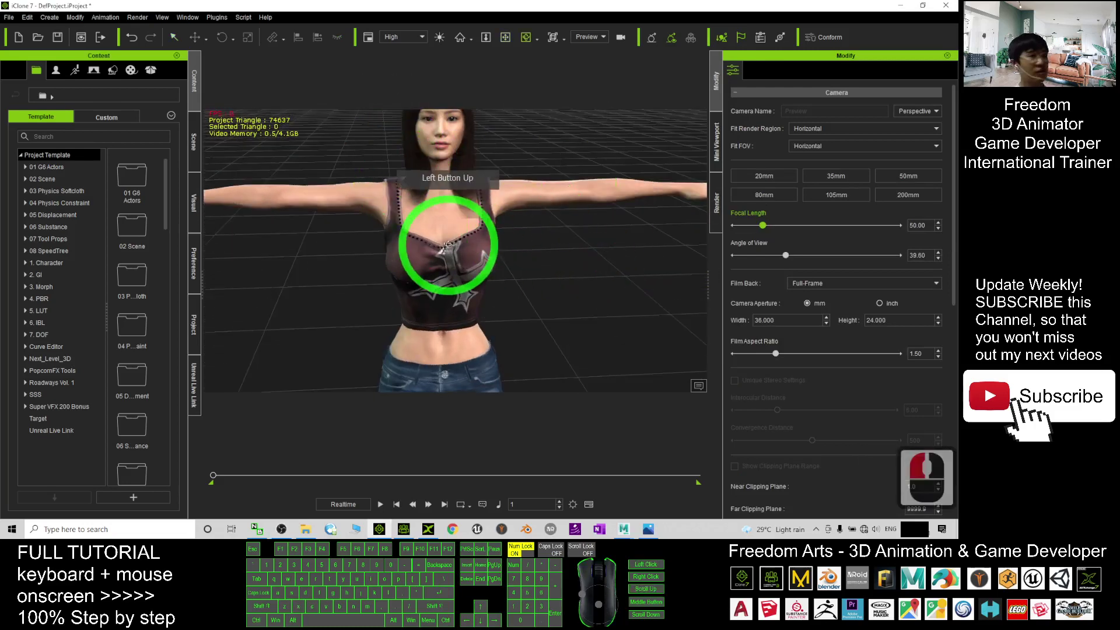
pyautogui.moveTo(500, 270)
pyautogui.mouseDown()
pyautogui.moveTo(561, 270)
pyautogui.moveTo(550, 269)
pyautogui.mouseUp()
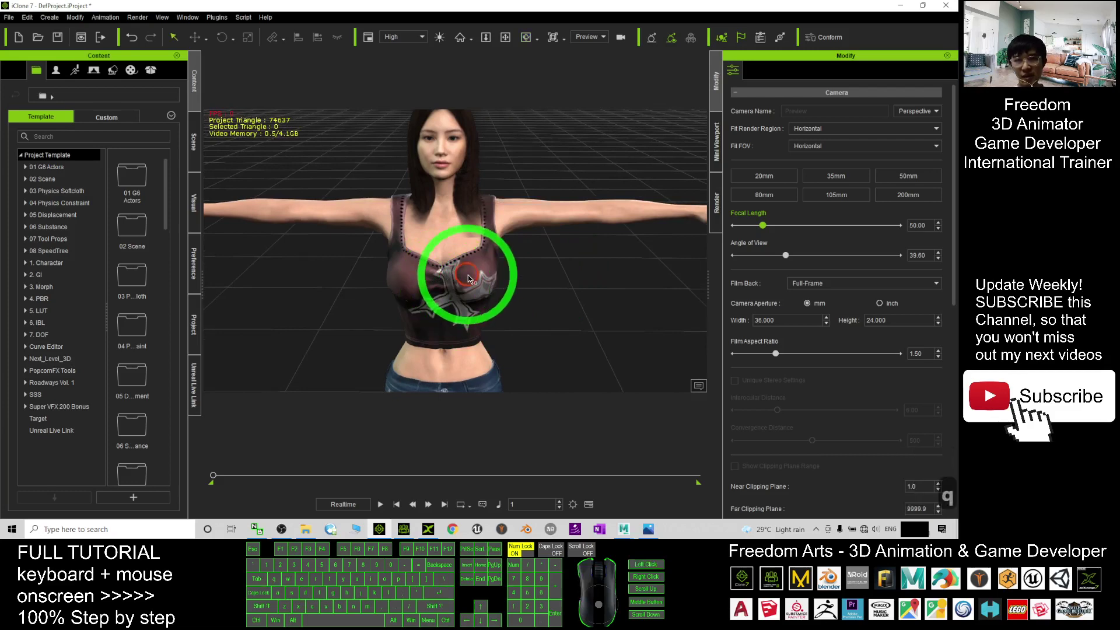
# Step: Select the camisole and detach it from the character's spine bone in the Attach settings
pyautogui.doubleClick(468, 278)
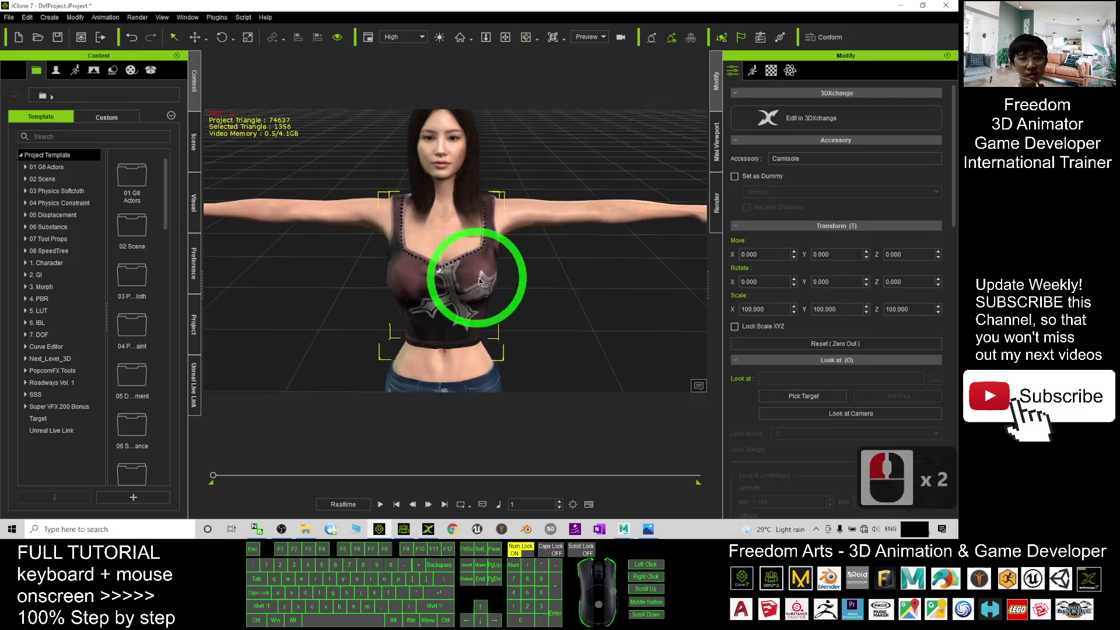
pyautogui.click(716, 75)
pyautogui.doubleClick(736, 71)
pyautogui.doubleClick(944, 97)
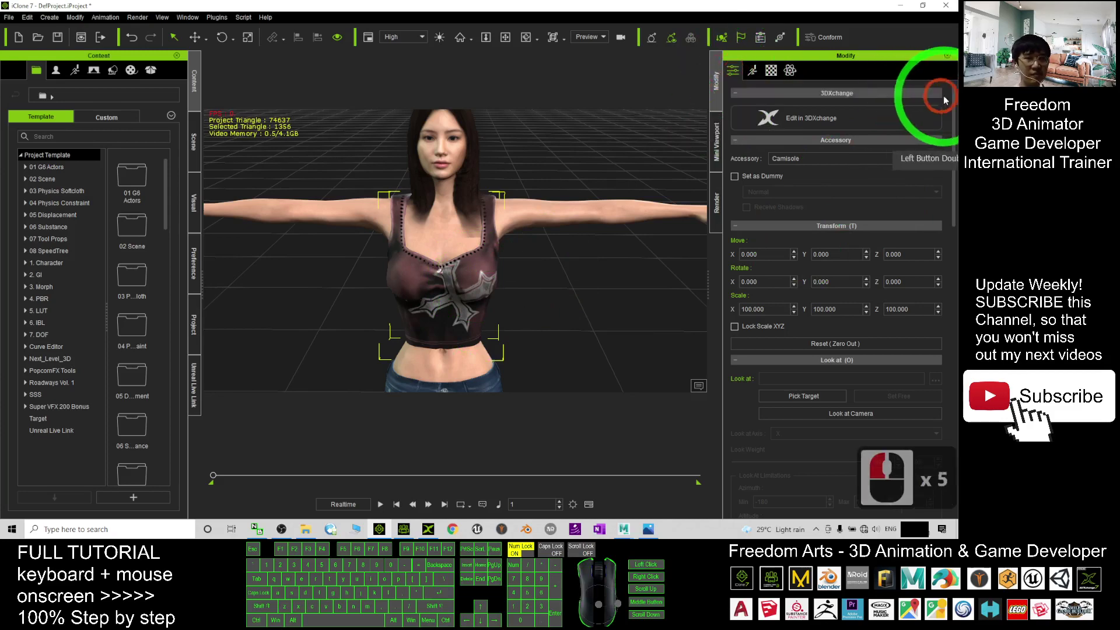
pyautogui.moveTo(953, 99)
pyautogui.mouseDown()
pyautogui.moveTo(950, 295)
pyautogui.moveTo(435, 251)
pyautogui.mouseUp()
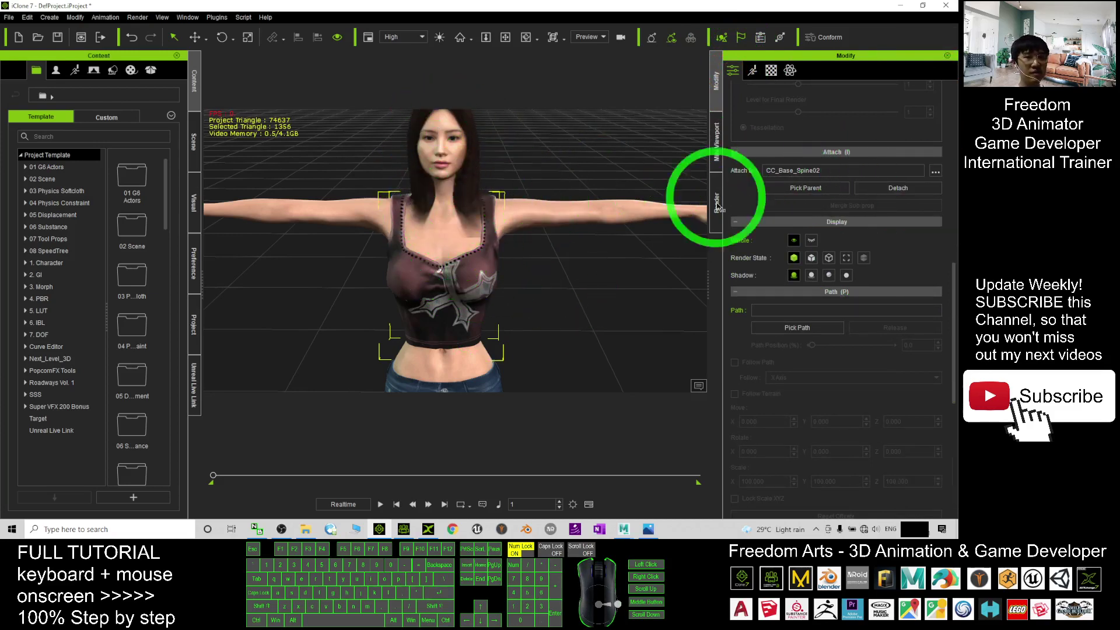
pyautogui.click(890, 188)
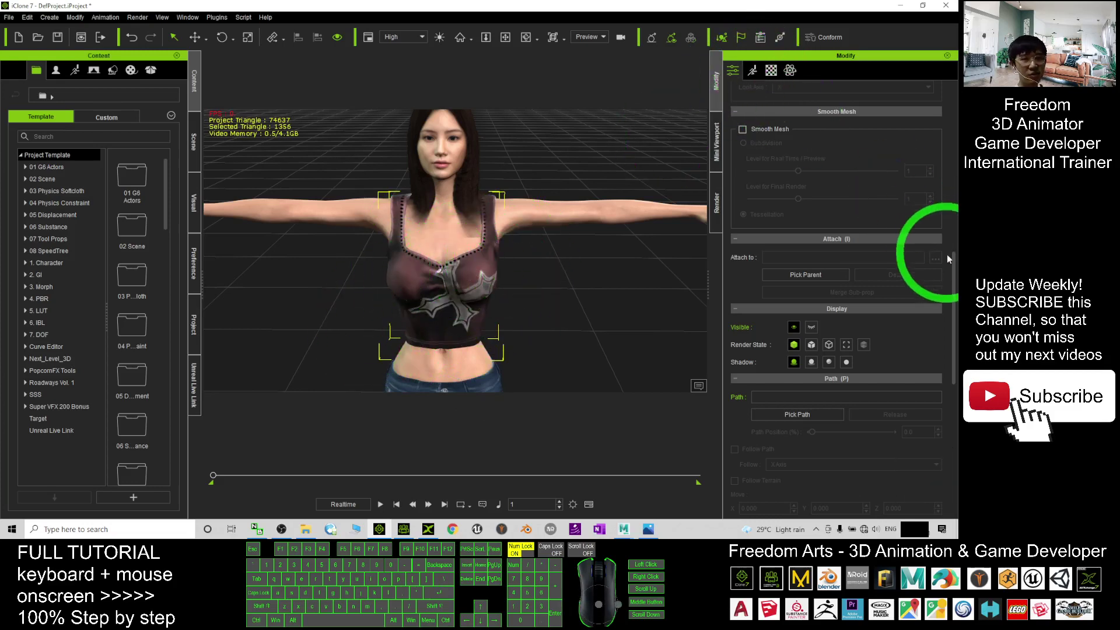
pyautogui.moveTo(953, 261); pyautogui.dragTo(953, 111)
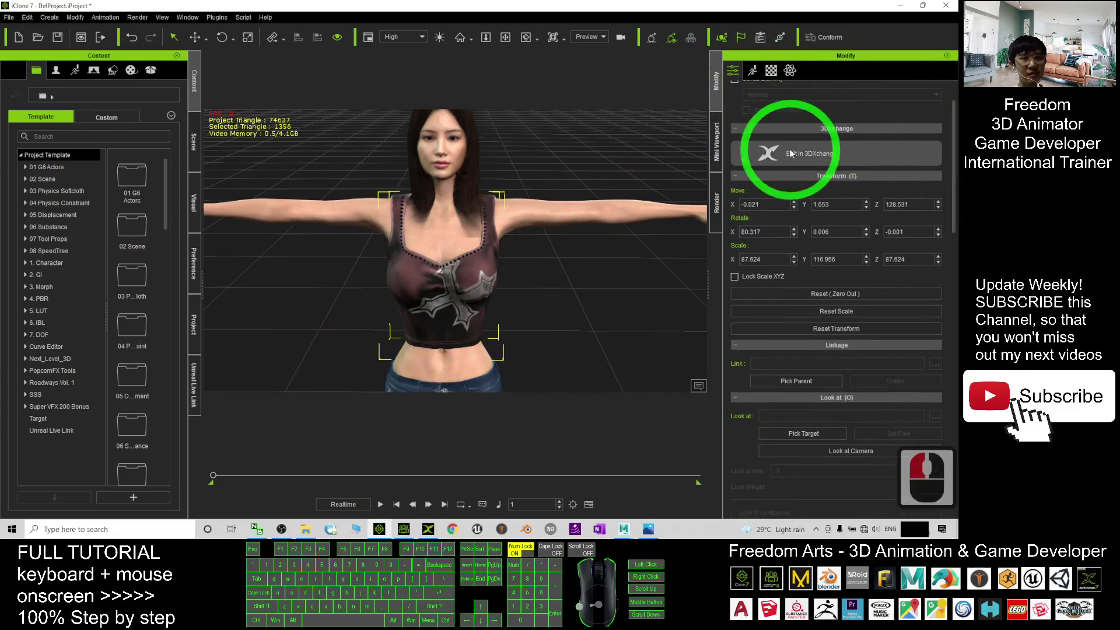
# Step: Open the camisole in 3DXchange and toggle the reference dummy figure
pyautogui.click(813, 153)
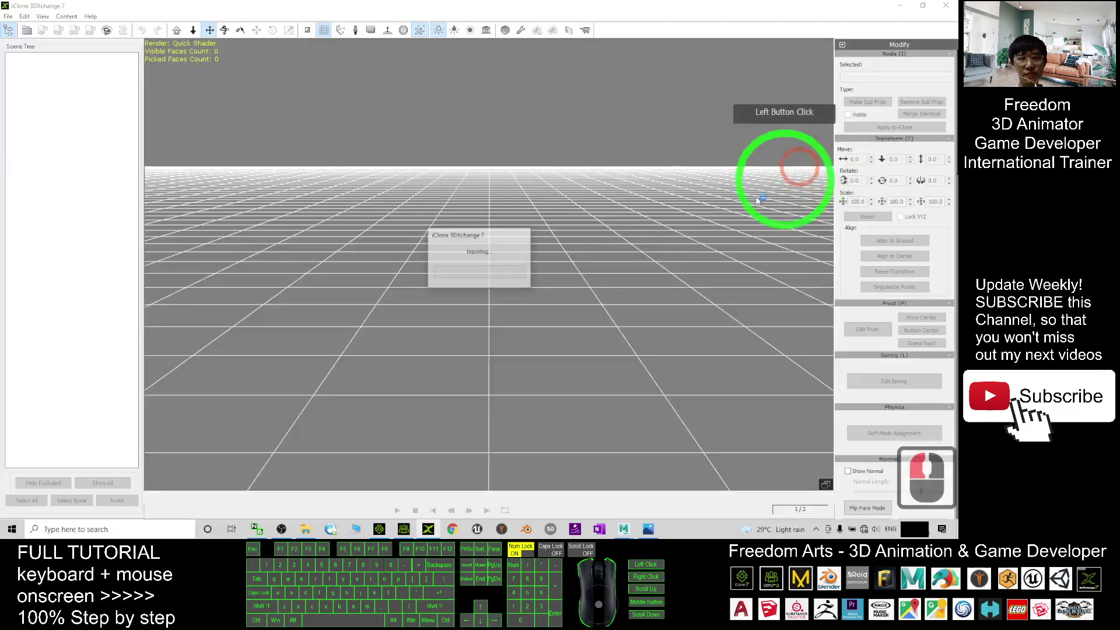
pyautogui.scroll(-10, 426, 292)
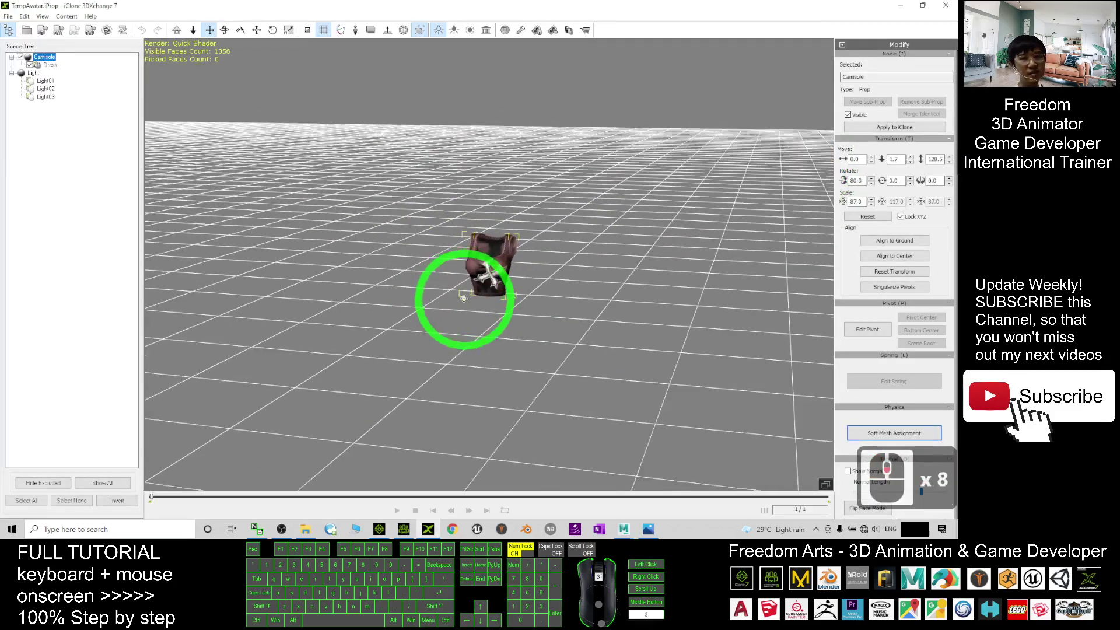
pyautogui.moveTo(432, 286)
pyautogui.mouseDown()
pyautogui.moveTo(486, 321)
pyautogui.moveTo(570, 251)
pyautogui.mouseUp()
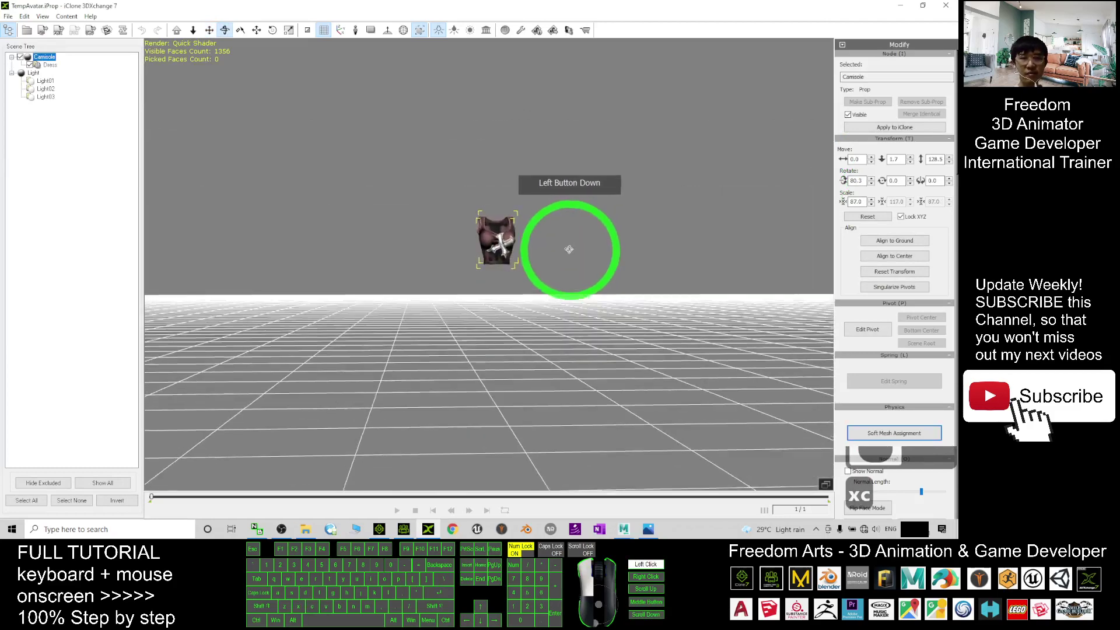
pyautogui.click(356, 30)
pyautogui.click(356, 30)
pyautogui.click(356, 30)
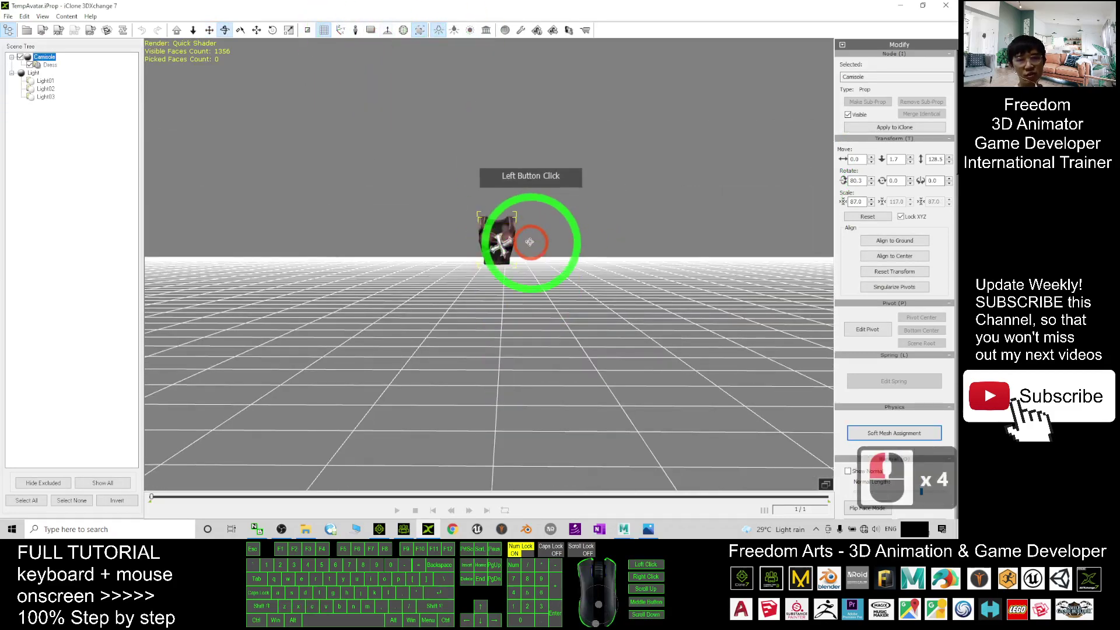
# Step: Orbit, zoom and pan the 3DXchange view so the camisole sits lower in frame
pyautogui.press('c')
pyautogui.moveTo(585, 269); pyautogui.dragTo(512, 257)
pyautogui.scroll(8, 525, 245)
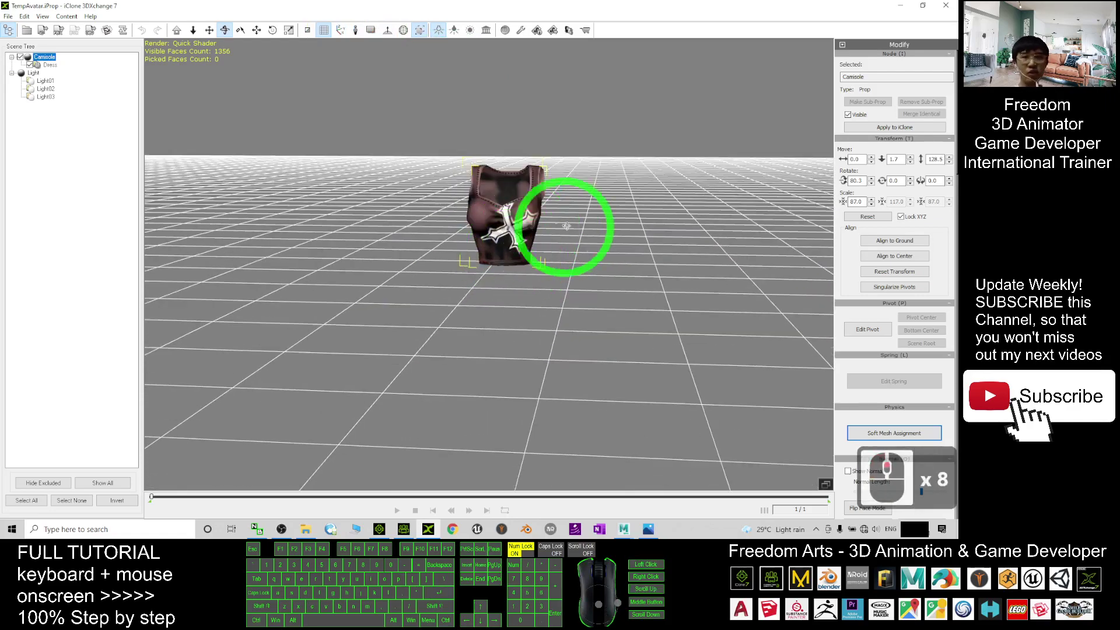
pyautogui.press('x')
pyautogui.moveTo(621, 217)
pyautogui.mouseDown()
pyautogui.moveTo(442, 5)
pyautogui.moveTo(554, 96)
pyautogui.mouseUp()
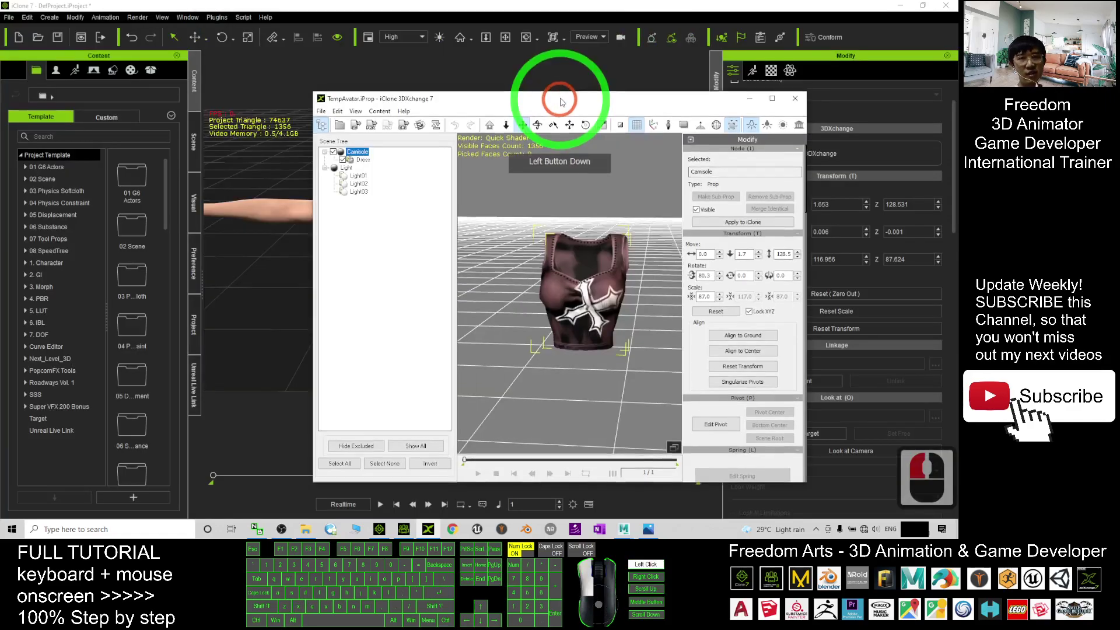
# Step: Restore down the 3DXchange window and confirm the File > Export of iClone content
pyautogui.click(881, 4)
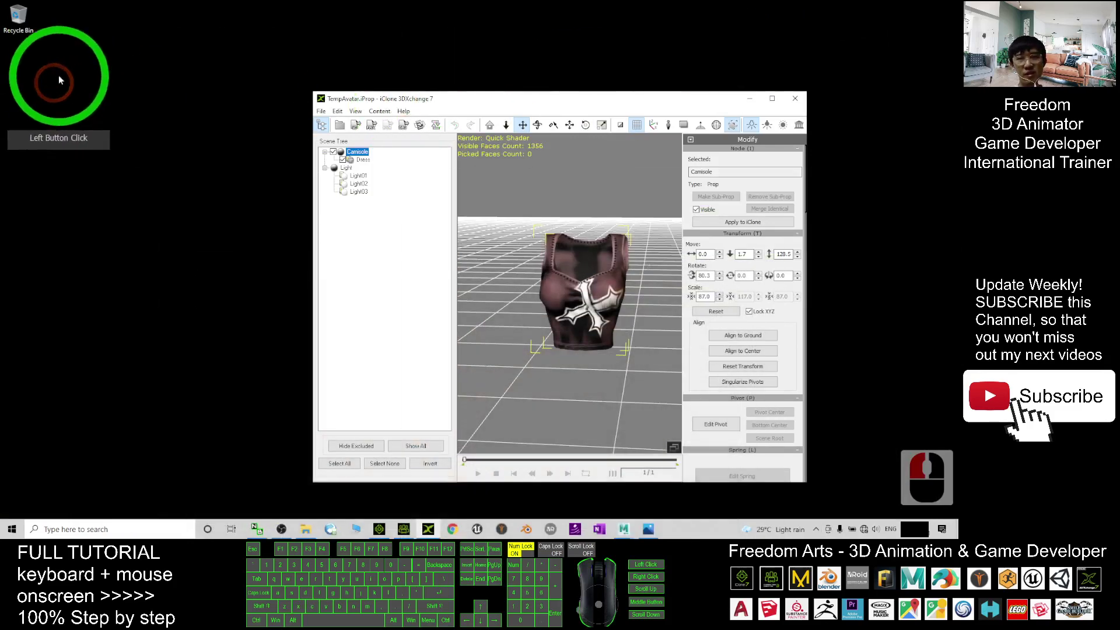
pyautogui.click(322, 112)
pyautogui.click(341, 144)
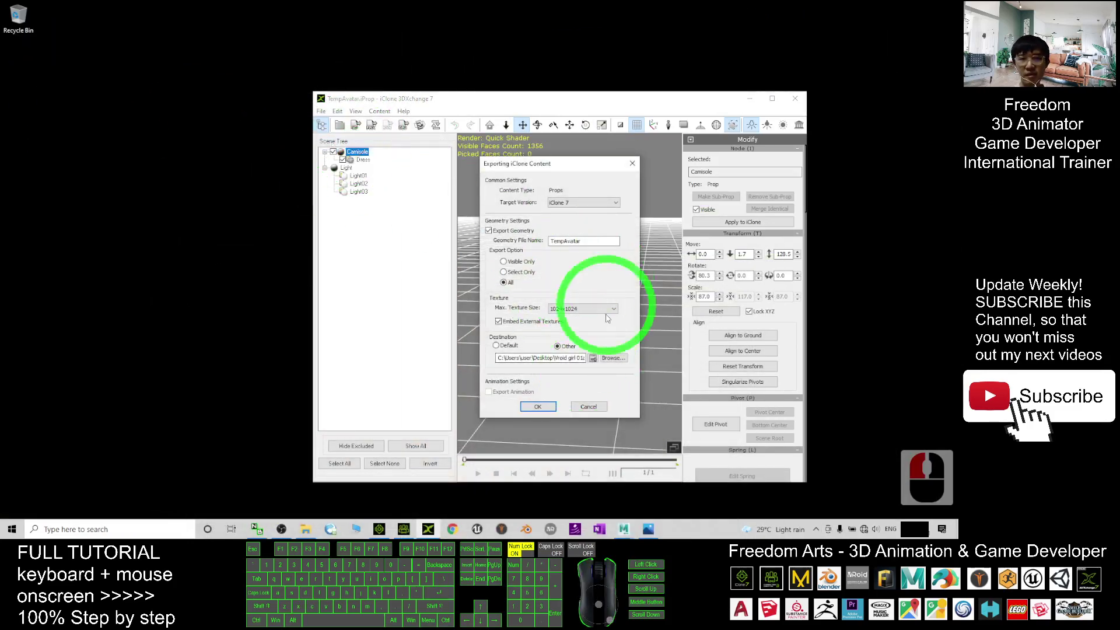
pyautogui.click(538, 406)
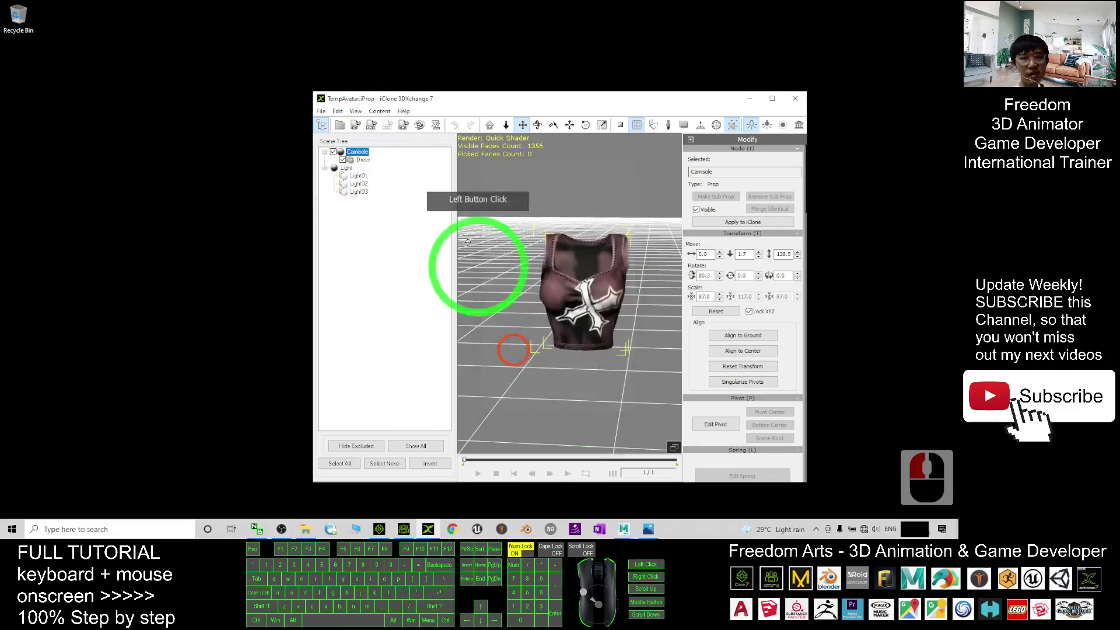
# Step: Set up an FBX export with the Maya_Win32-bit_Optimized target tool preset
pyautogui.click(370, 127)
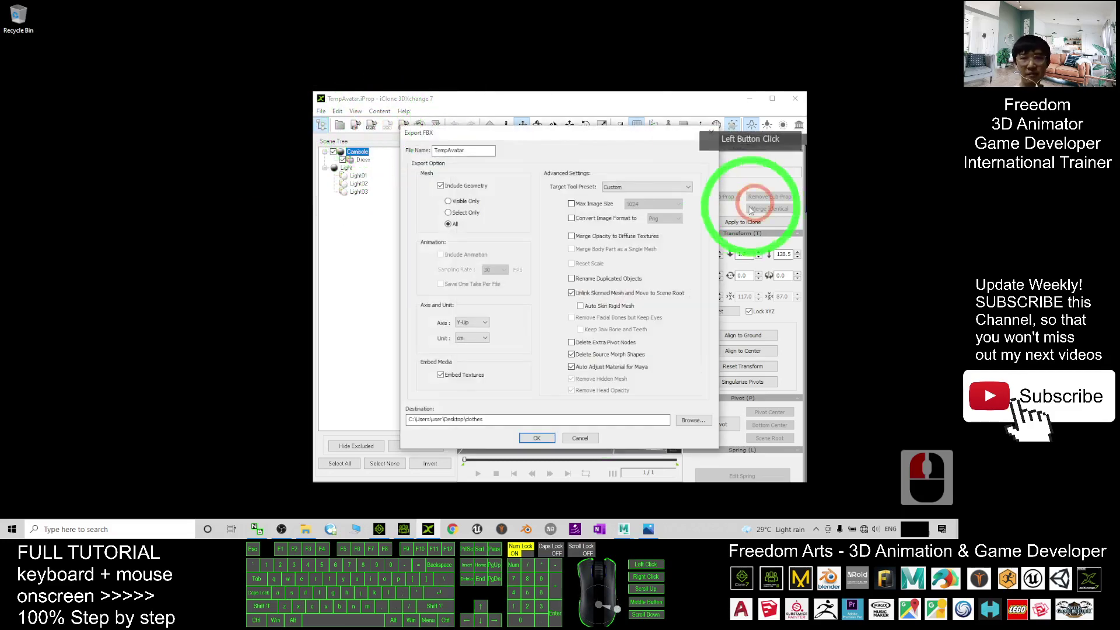
pyautogui.click(635, 187)
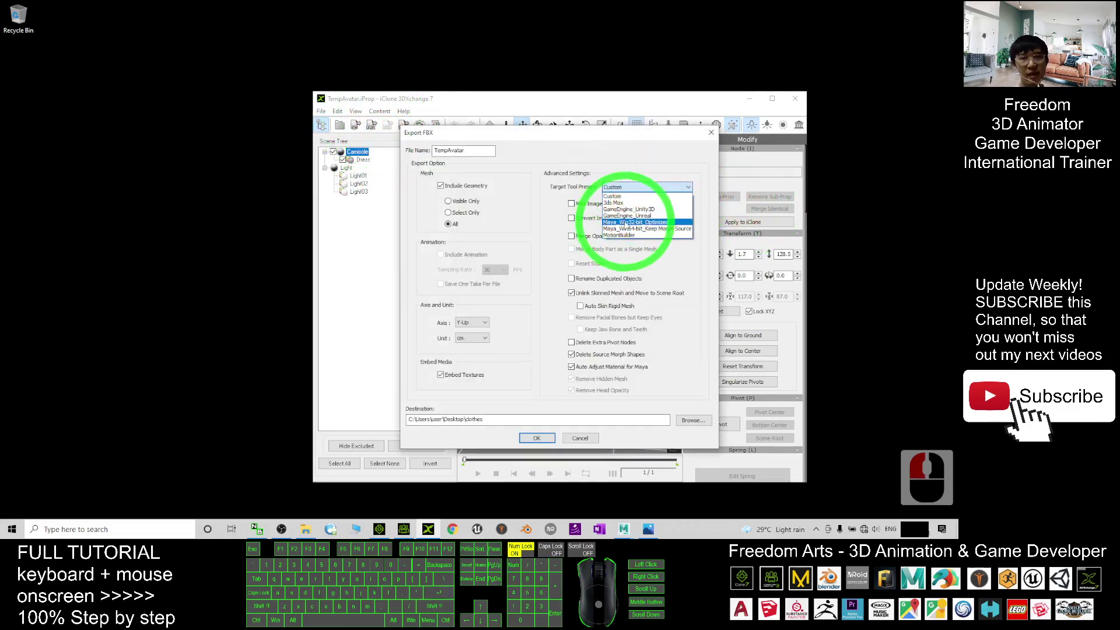
pyautogui.click(624, 223)
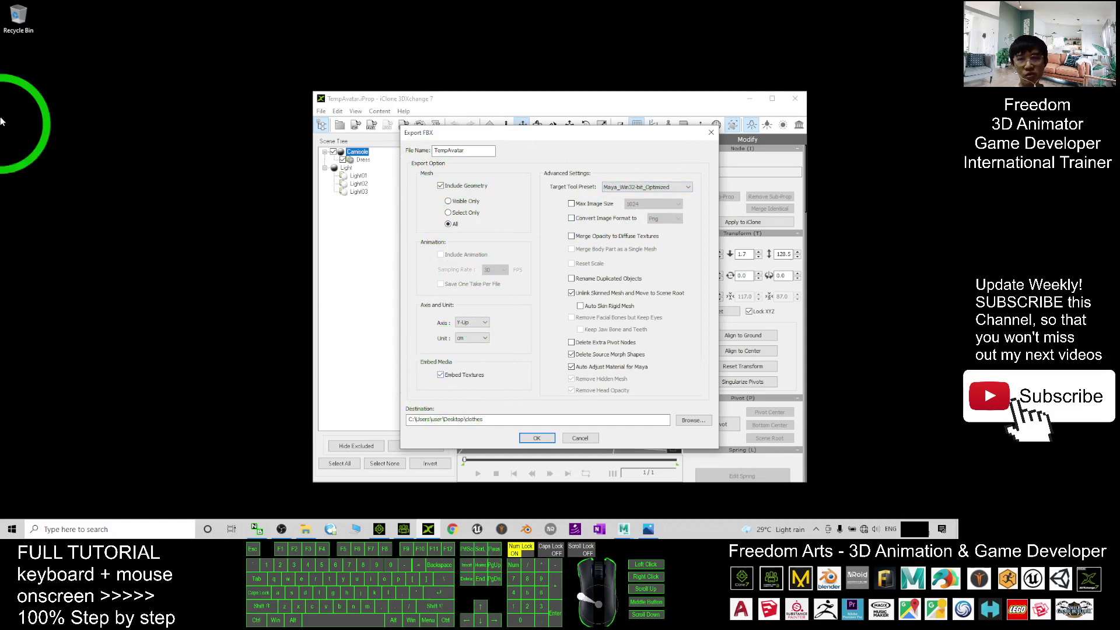
# Step: Create a cloth01 folder on the desktop and open it in File Explorer
pyautogui.rightClick(23, 129)
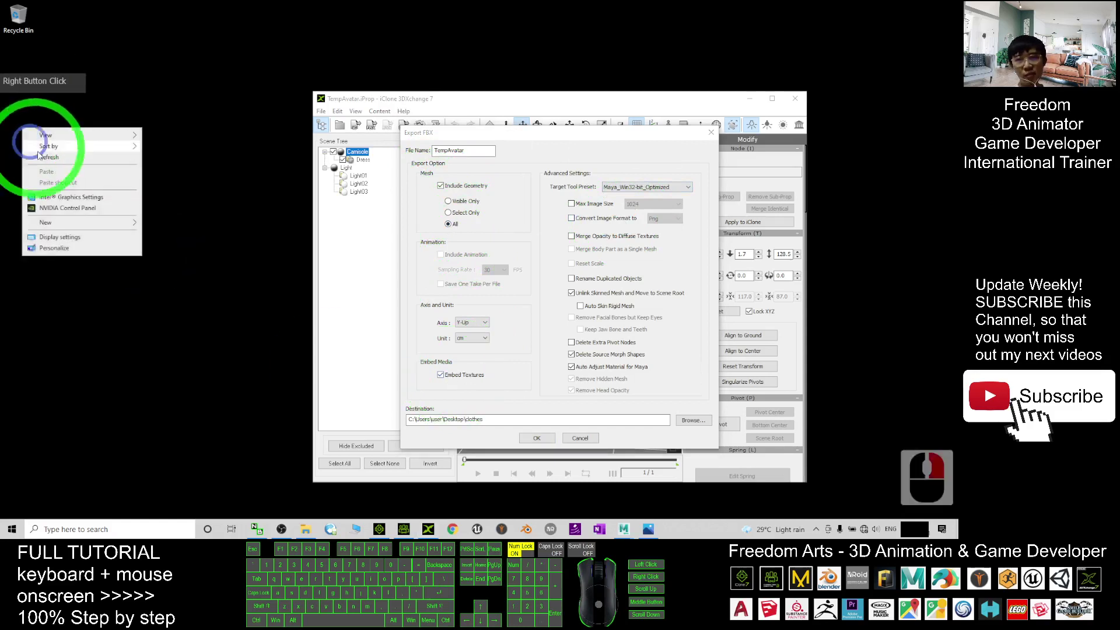
pyautogui.click(71, 224)
pyautogui.click(197, 226)
pyautogui.write('cloth01')
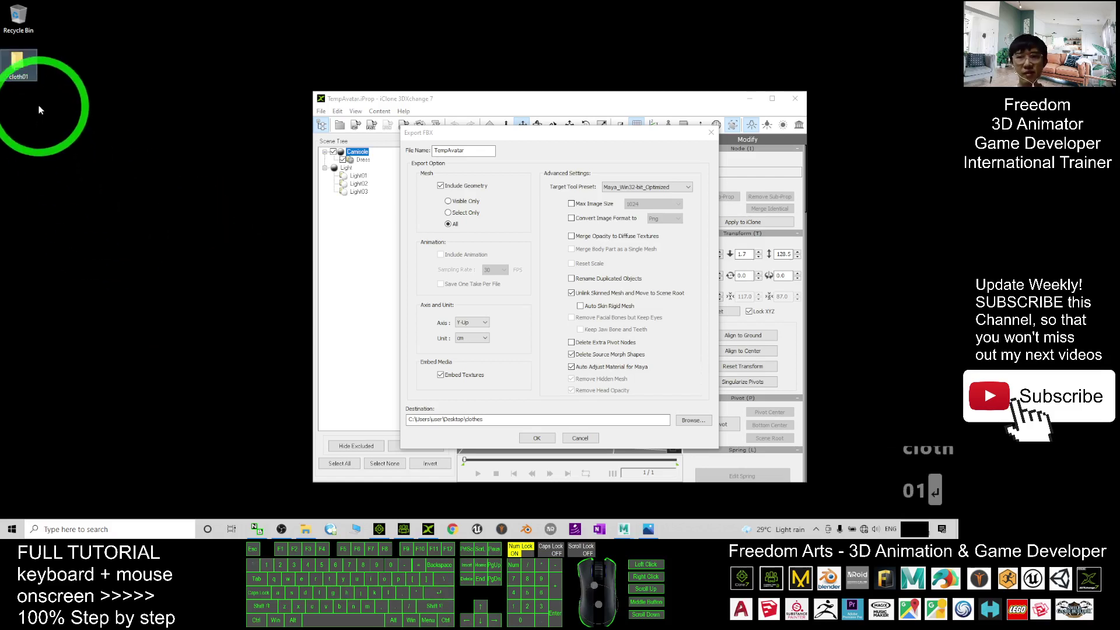
pyautogui.doubleClick(30, 66)
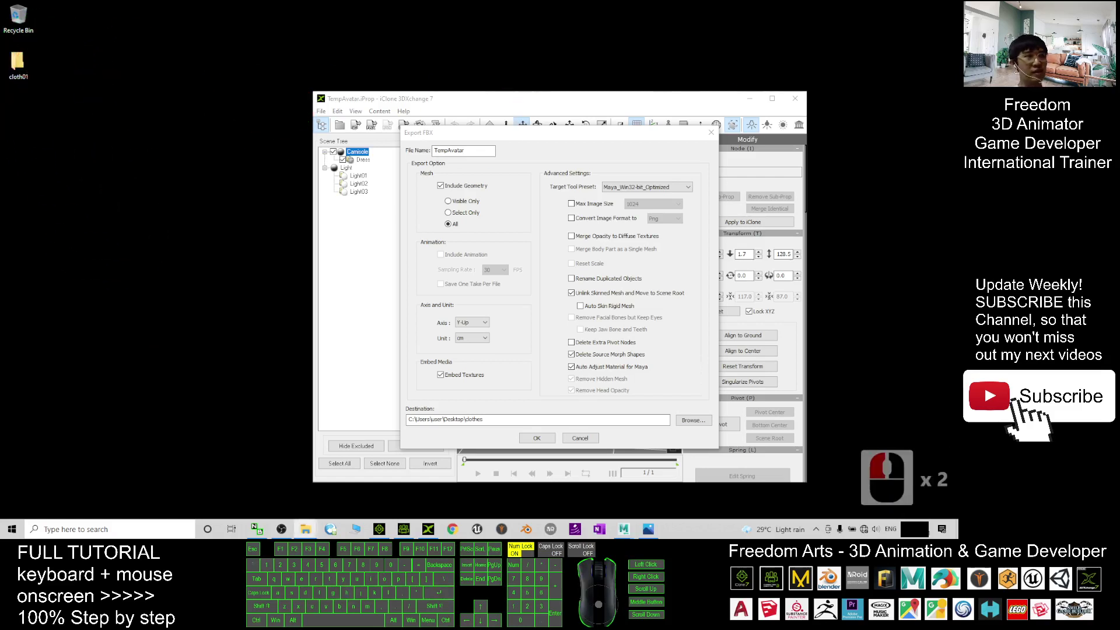
pyautogui.moveTo(929, 127); pyautogui.dragTo(260, 100)
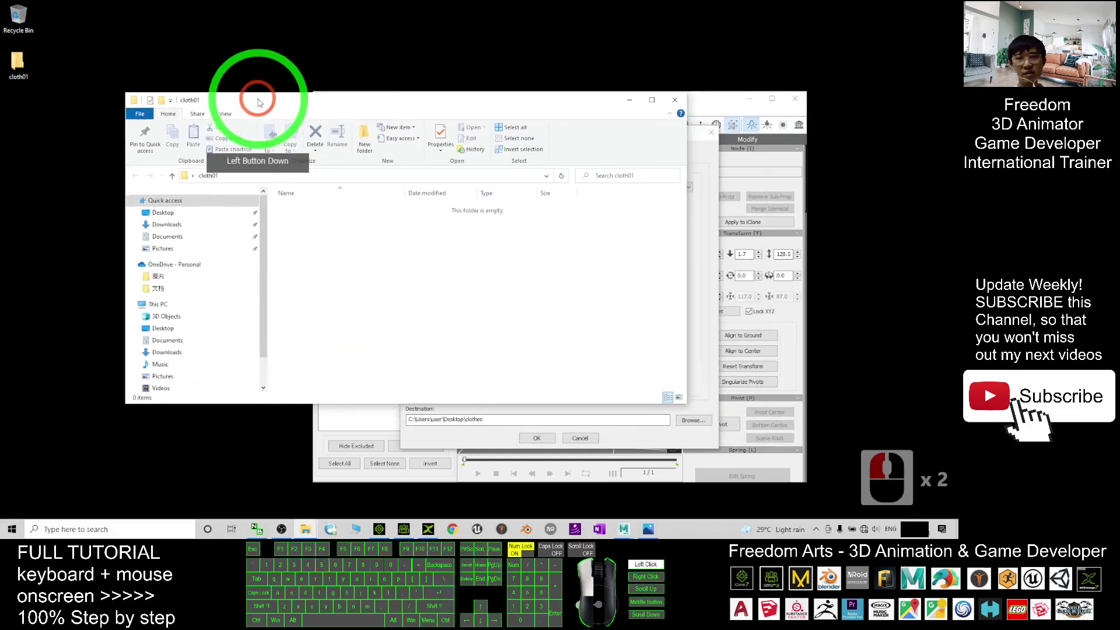
pyautogui.click(670, 105)
pyautogui.doubleClick(17, 61)
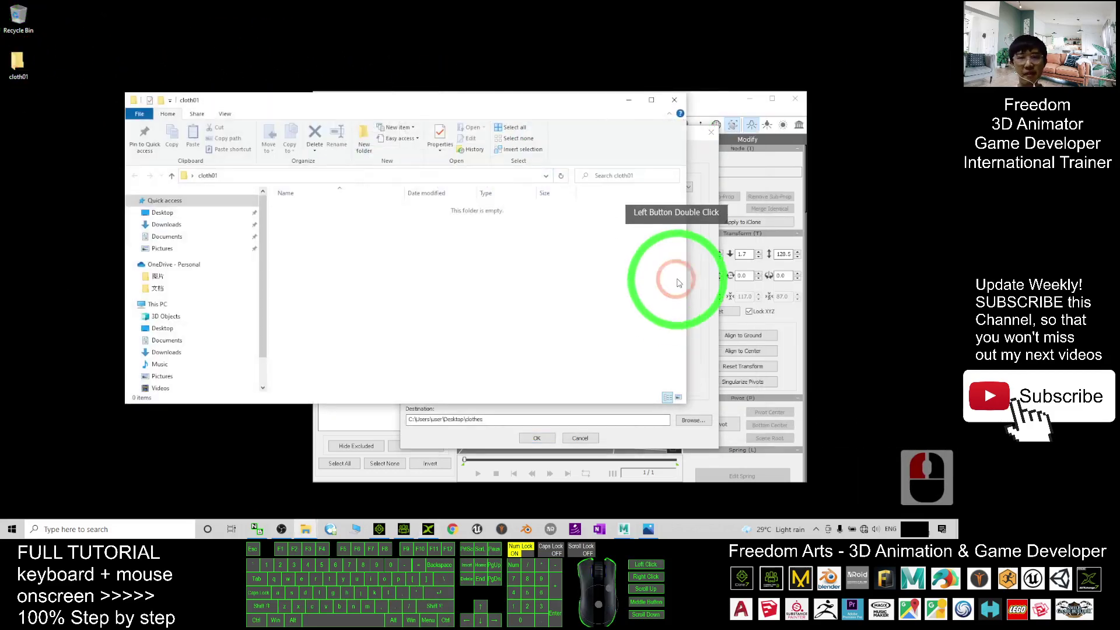
pyautogui.moveTo(686, 280); pyautogui.dragTo(529, 279)
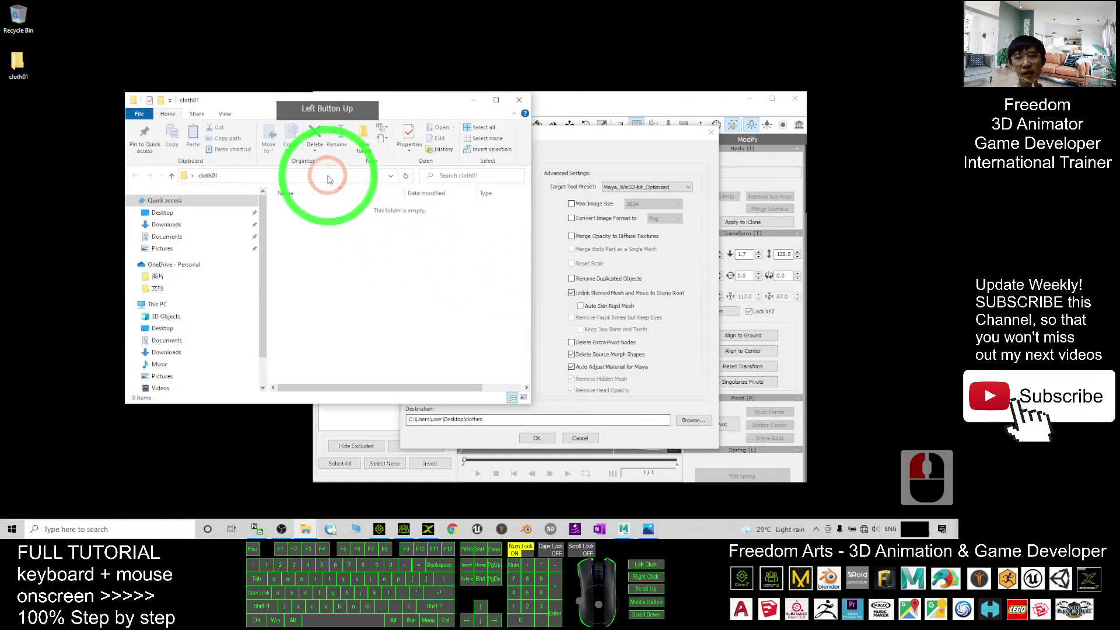
# Step: Copy the cloth01 folder path and select the FBX export Destination field to replace it
pyautogui.doubleClick(228, 176)
pyautogui.hotkey('ctrl', 'c')
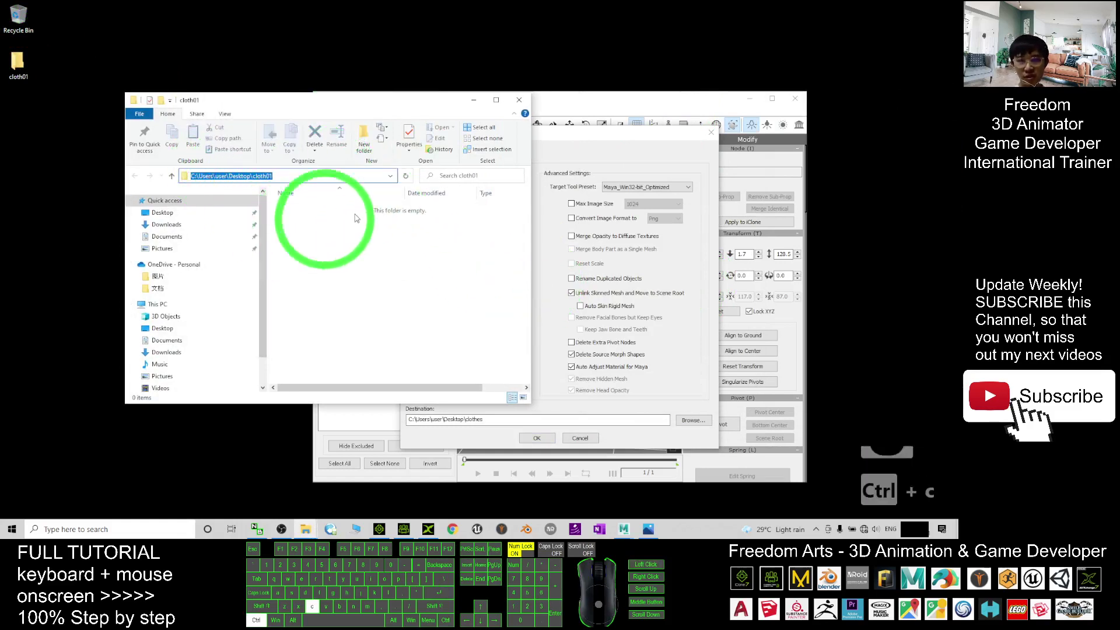
pyautogui.click(590, 157)
pyautogui.click(476, 415)
pyautogui.click(507, 419)
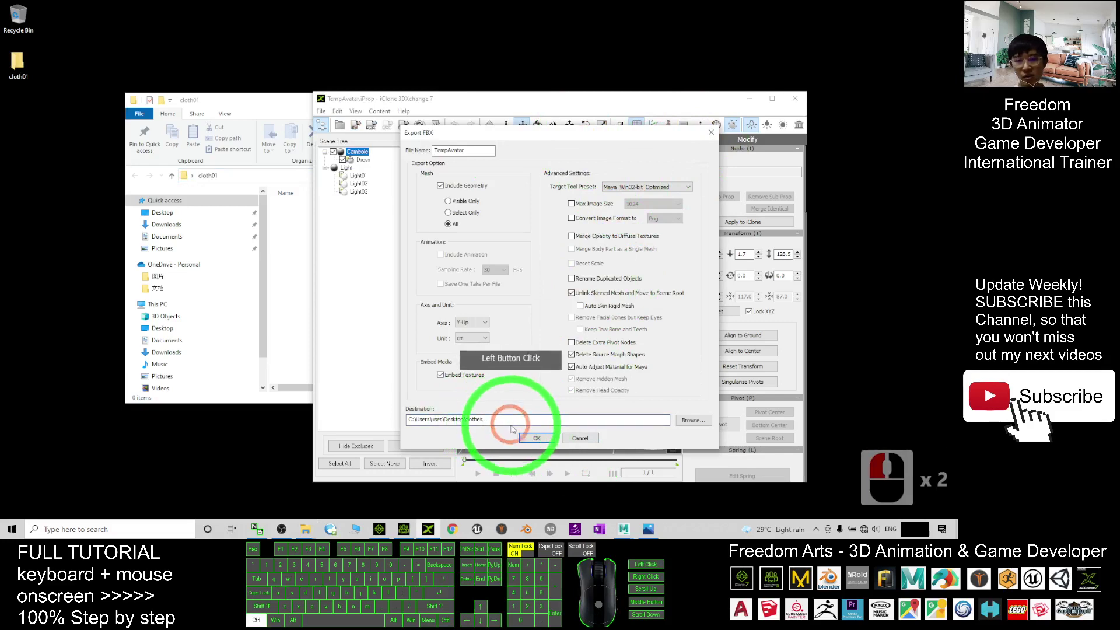
pyautogui.hotkey('ctrl', 'a')
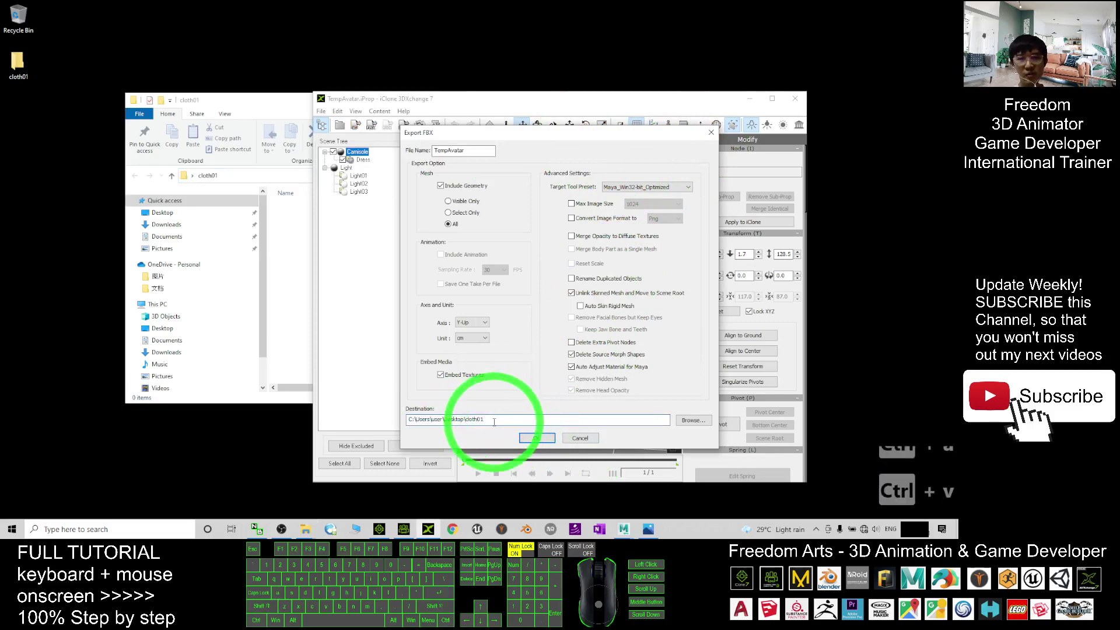
# Step: Confirm the FBX export settings and let the export run past the reminder
pyautogui.click(537, 437)
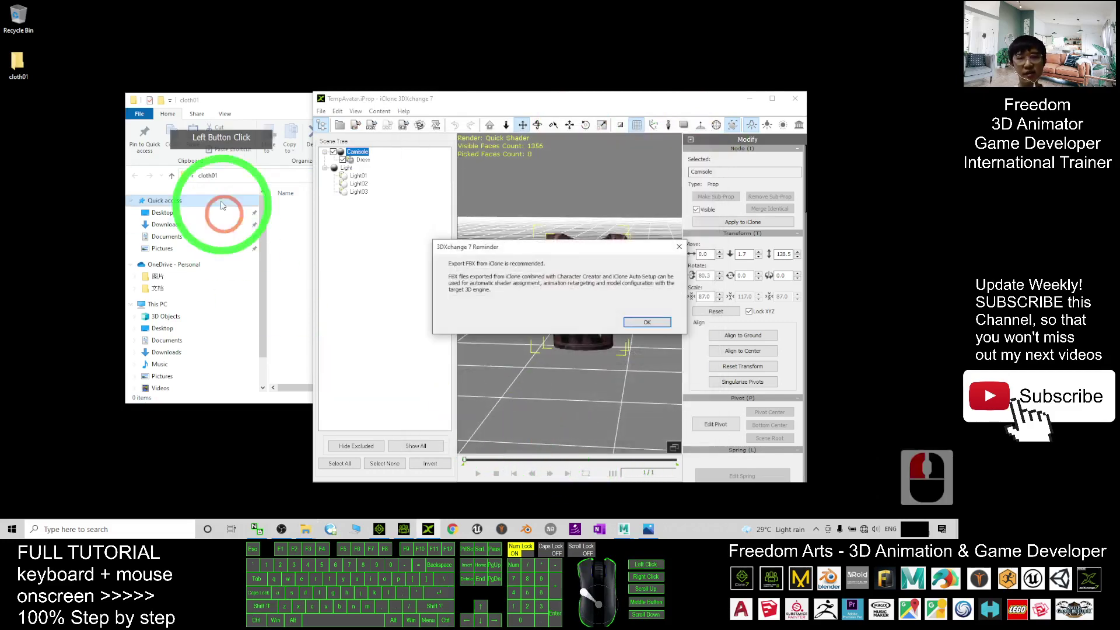
pyautogui.click(647, 322)
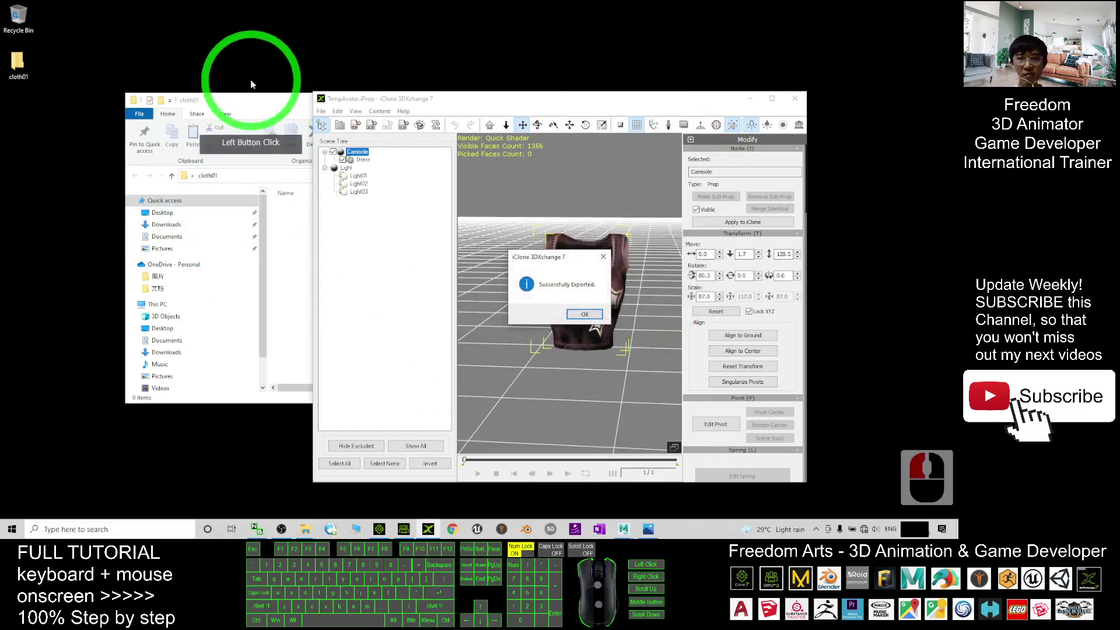
pyautogui.moveTo(251, 84); pyautogui.dragTo(206, 82)
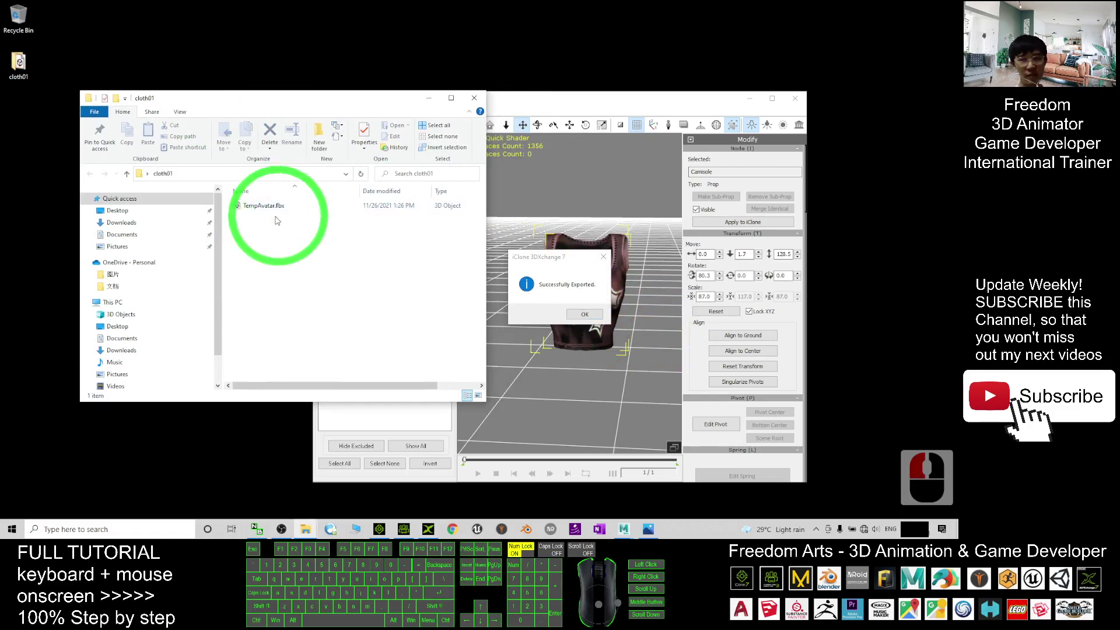
# Step: Rename the exported TempAvatar.fbx to cloth01.fbx and reopen the tutorial cover image in Photos
pyautogui.click(584, 314)
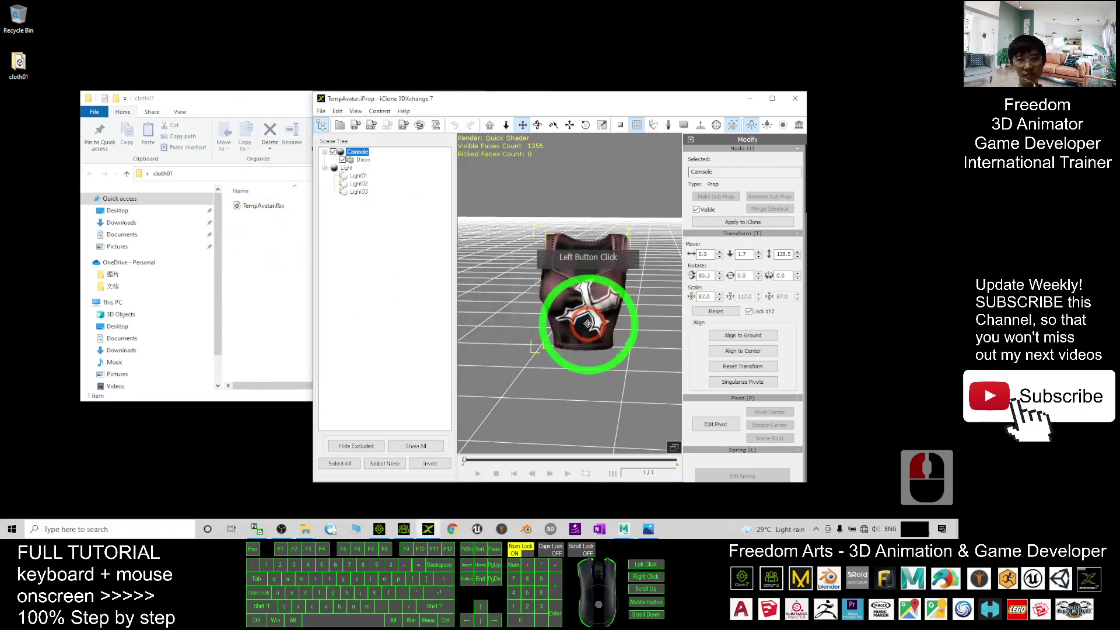
pyautogui.click(215, 242)
pyautogui.doubleClick(265, 207)
pyautogui.write('cloth01')
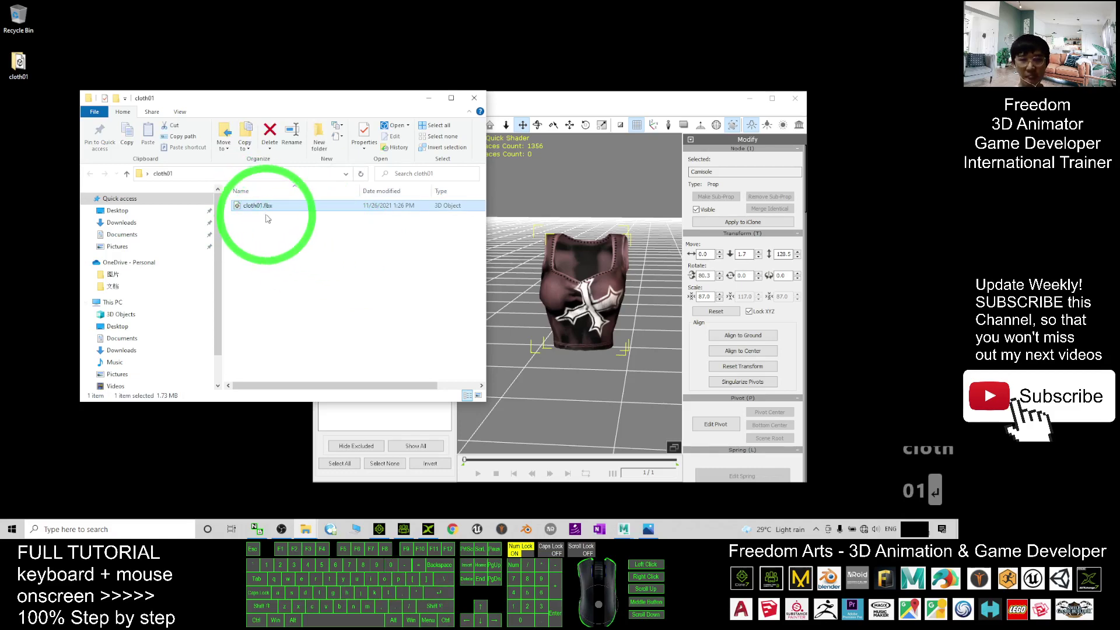
pyautogui.click(648, 528)
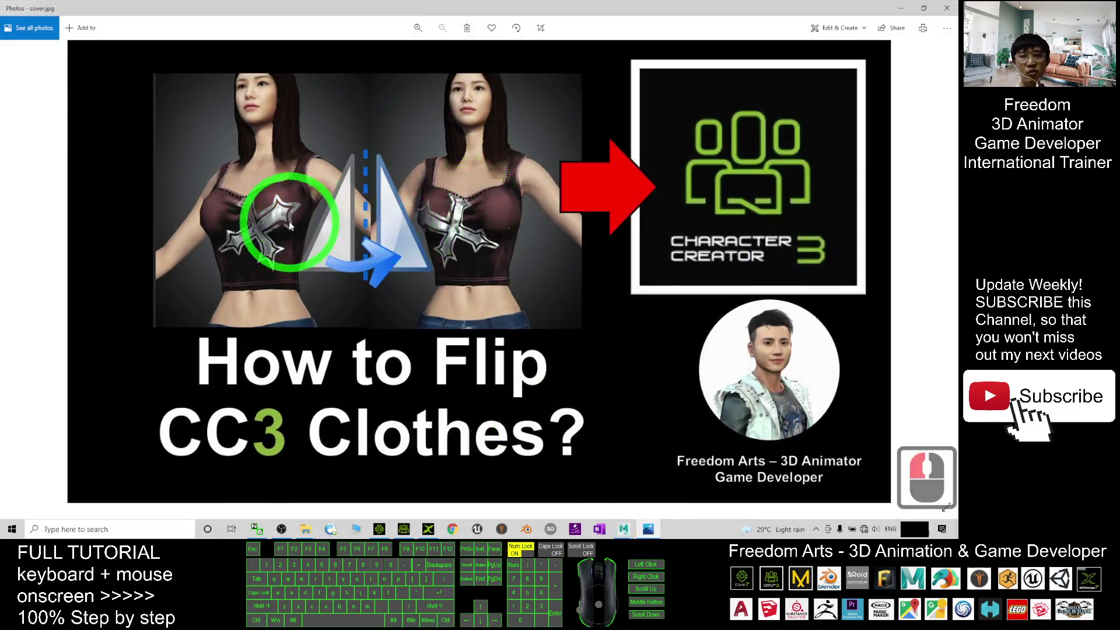
# Step: Drag cloth01.fbx from the cloth01 folder into the Maya viewport, then maximize Maya
pyautogui.click(909, 7)
pyautogui.click(624, 529)
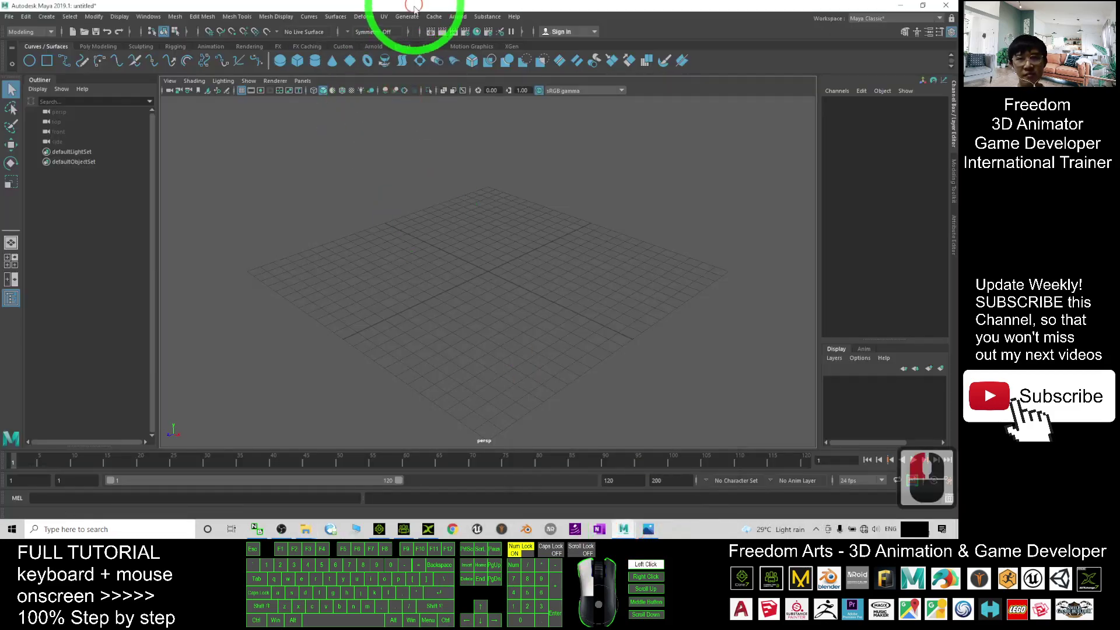
pyautogui.moveTo(411, 5); pyautogui.dragTo(491, 12)
pyautogui.moveTo(207, 99); pyautogui.dragTo(155, 104)
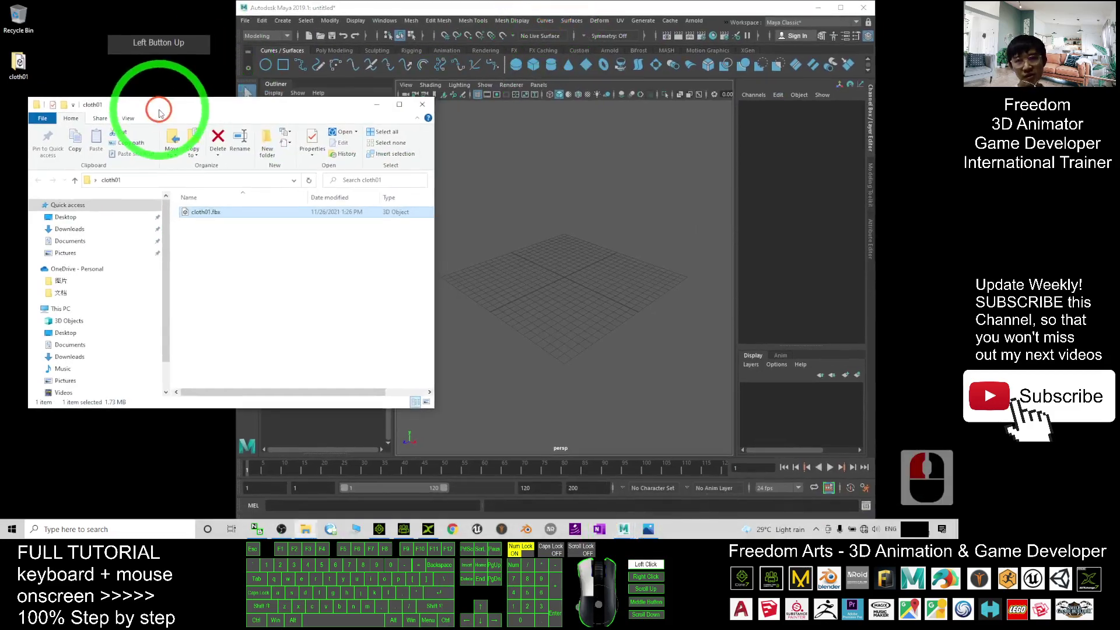
pyautogui.click(197, 216)
pyautogui.moveTo(198, 215); pyautogui.dragTo(562, 275)
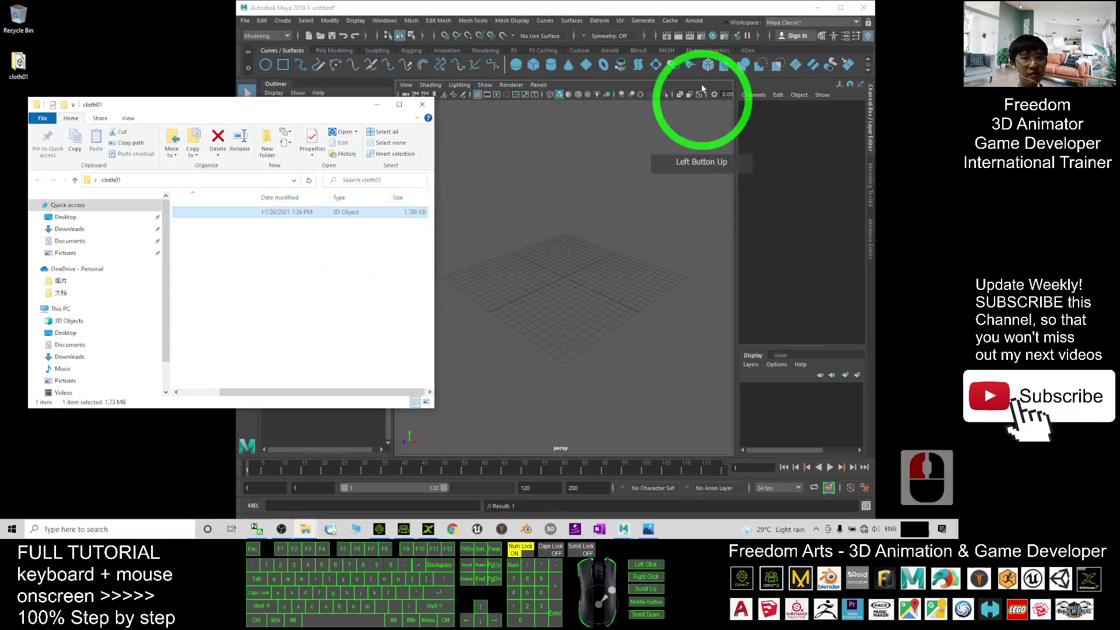
pyautogui.click(840, 8)
# Step: Zoom, pan and orbit the Maya view to frame the imported camisole
pyautogui.click(527, 212)
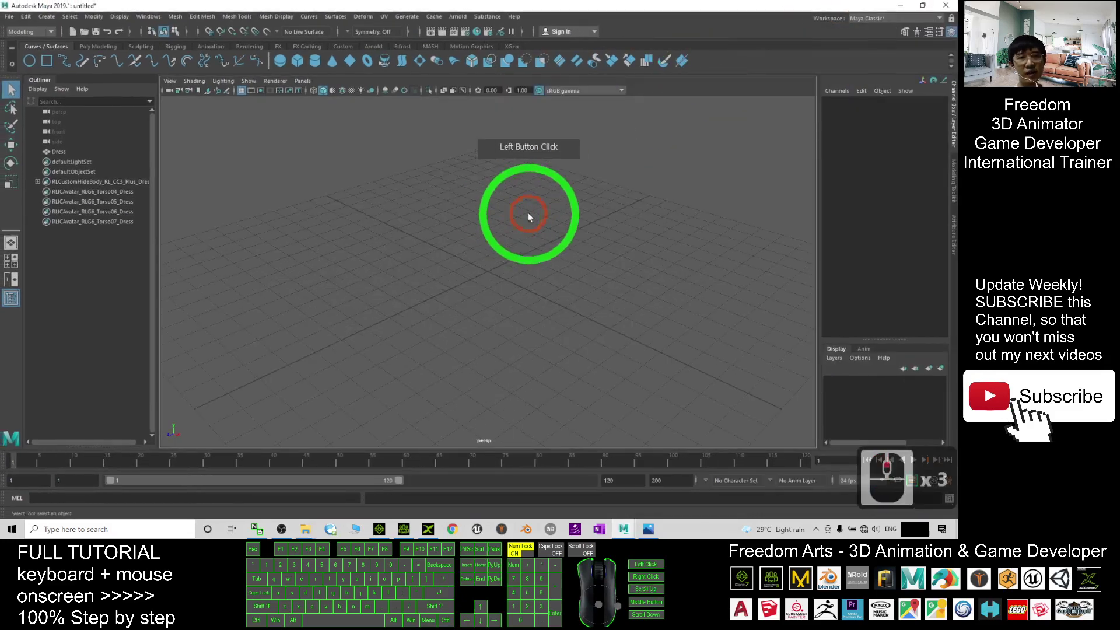
pyautogui.scroll(-16, 527, 212)
pyautogui.scroll(-3, 495, 184)
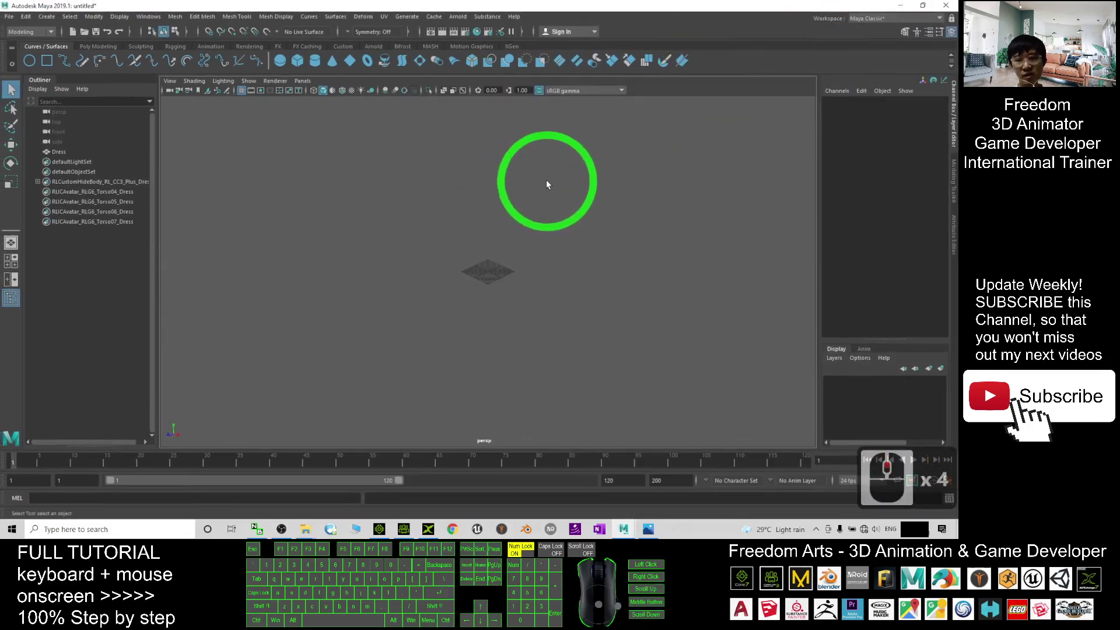
pyautogui.scroll(3, 547, 179)
pyautogui.keyDown('alt'); pyautogui.moveTo(530, 253); pyautogui.dragTo(548, 309, button='middle'); pyautogui.keyUp('alt')
pyautogui.scroll(3, 549, 309)
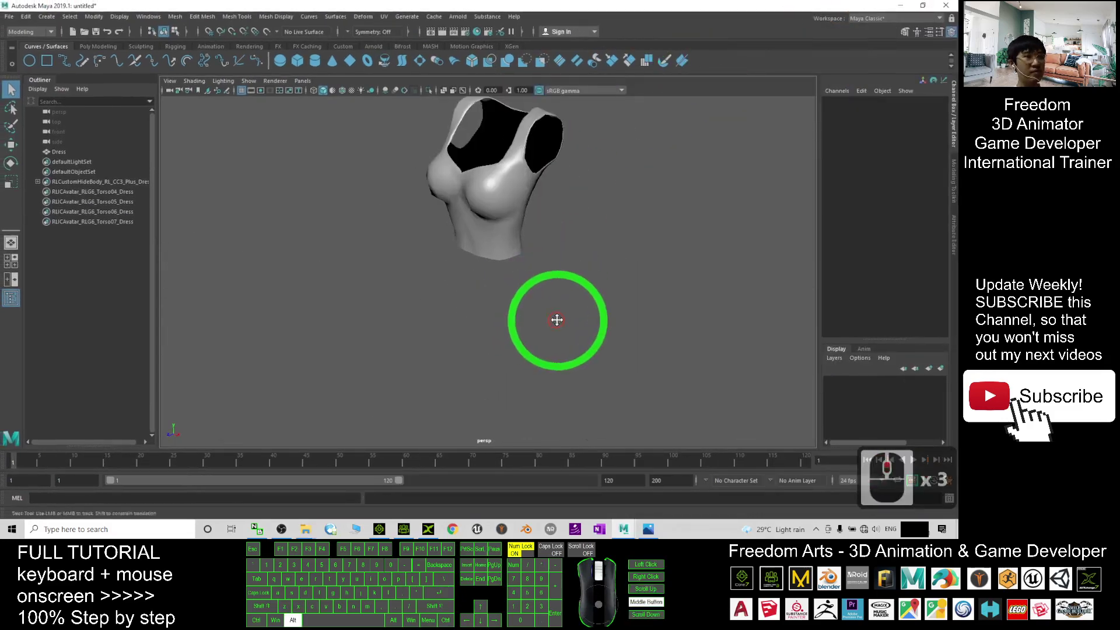
pyautogui.scroll(4, 525, 356)
pyautogui.keyDown('alt'); pyautogui.moveTo(510, 336); pyautogui.dragTo(512, 333); pyautogui.keyUp('alt')
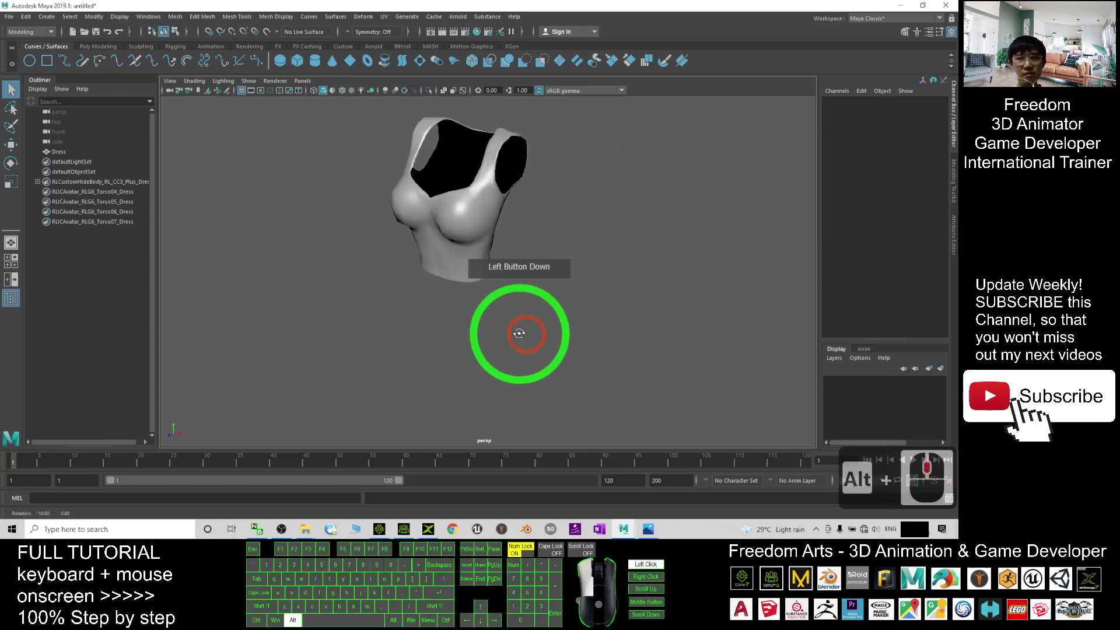
# Step: Switch the viewport to textured shading, then select the Dress and orbit around it
pyautogui.click(352, 91)
pyautogui.click(497, 250)
pyautogui.keyDown('alt'); pyautogui.moveTo(537, 317); pyautogui.dragTo(528, 260); pyautogui.keyUp('alt')
pyautogui.scroll(3, 572, 208)
pyautogui.click(523, 190)
pyautogui.scroll(-3, 525, 186)
pyautogui.click(580, 220)
pyautogui.click(500, 220)
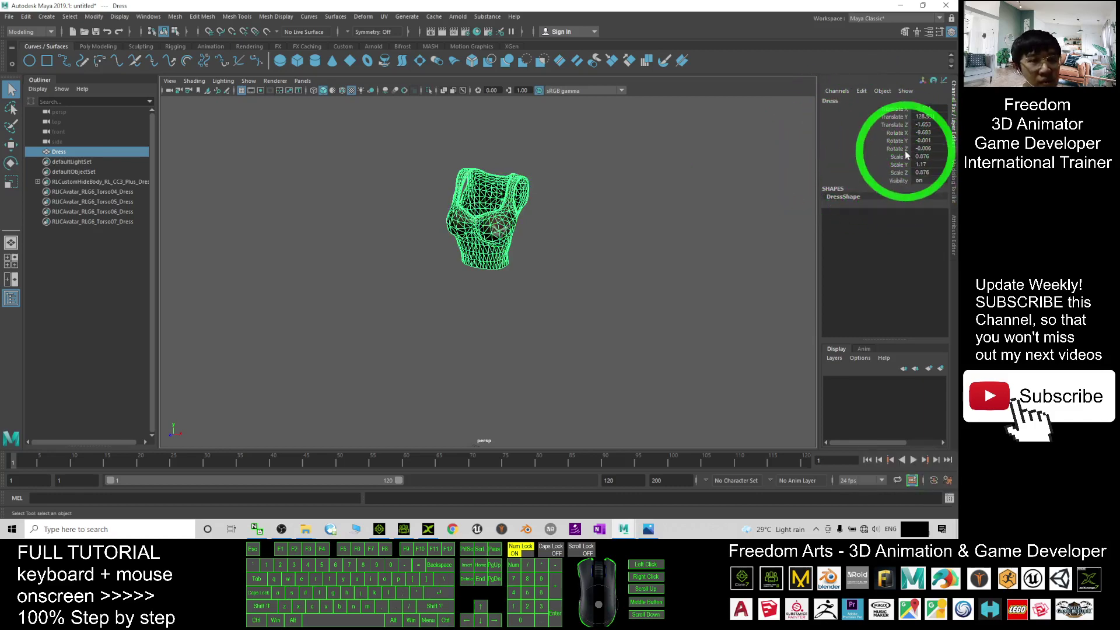
pyautogui.moveTo(533, 187)
pyautogui.keyDown('alt'); pyautogui.mouseDown()
pyautogui.moveTo(612, 222)
pyautogui.moveTo(600, 187)
pyautogui.moveTo(610, 180)
pyautogui.moveTo(588, 235)
pyautogui.mouseUp(); pyautogui.keyUp('alt')
# Step: Mirror the Dress by setting Scale X to -0.876, then orbit to check it
pyautogui.click(587, 235)
pyautogui.doubleClick(463, 233)
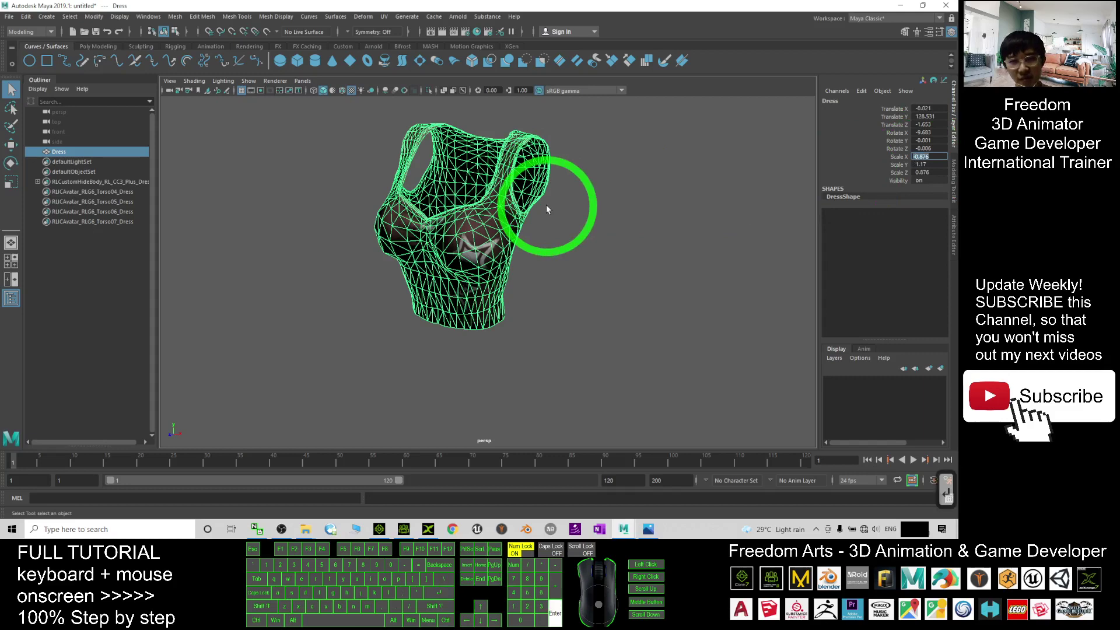
pyautogui.click(458, 233)
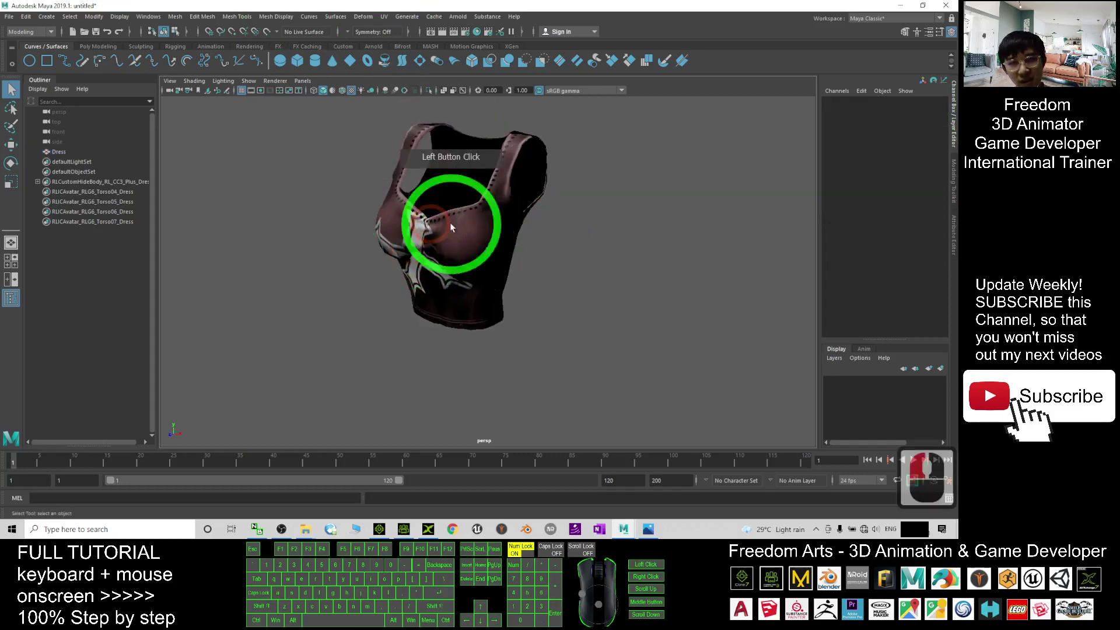
pyautogui.keyDown('alt'); pyautogui.moveTo(352, 297); pyautogui.dragTo(500, 257); pyautogui.keyUp('alt')
pyautogui.click(500, 257)
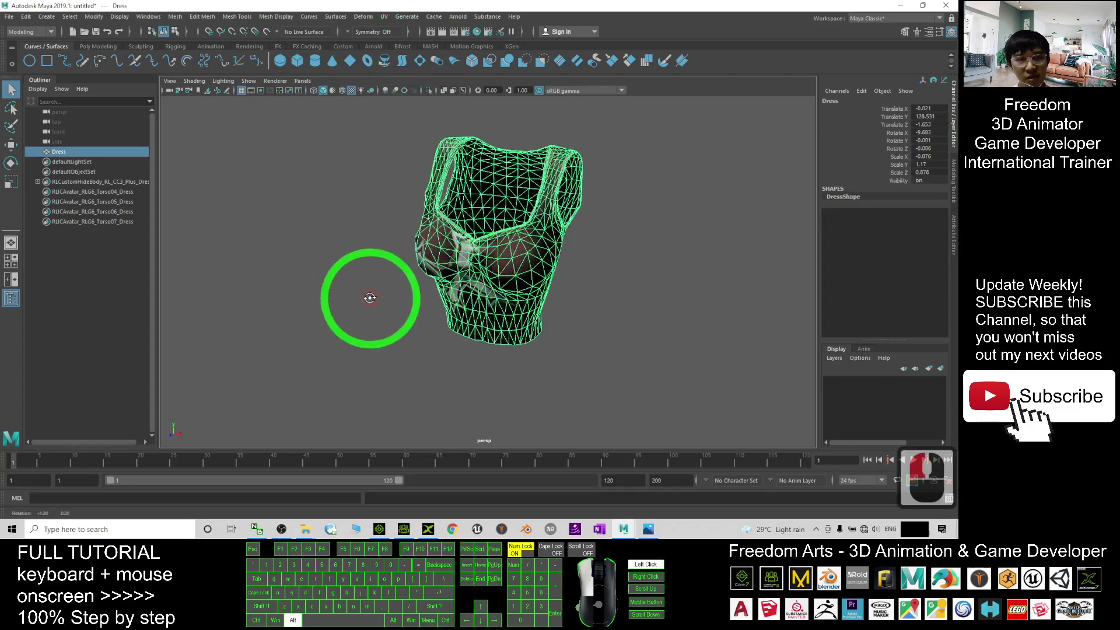
pyautogui.keyDown('alt'); pyautogui.moveTo(369, 297); pyautogui.dragTo(355, 305); pyautogui.keyUp('alt')
# Step: Shrink the Maya window and bring the cloth01 folder up beside it
pyautogui.click(642, 295)
pyautogui.click(576, 8)
pyautogui.moveTo(576, 9); pyautogui.dragTo(722, 95)
pyautogui.click(275, 255)
pyautogui.click(281, 394)
pyautogui.moveTo(281, 394); pyautogui.dragTo(225, 257)
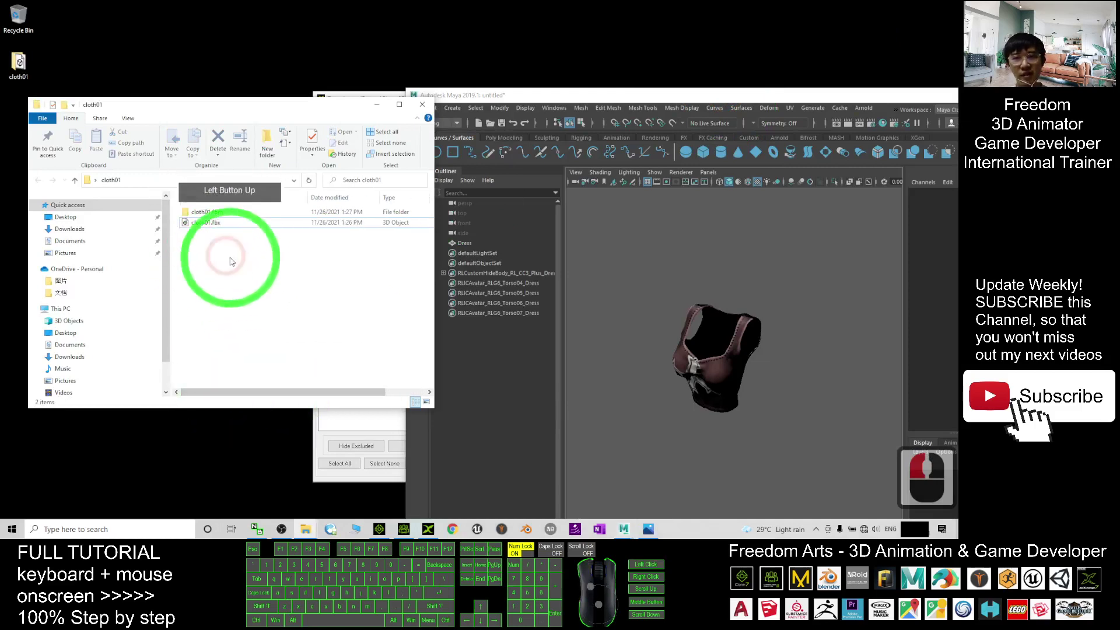
# Step: Start File > Export All in Maya and copy the cloth01 folder path
pyautogui.click(467, 99)
pyautogui.click(415, 108)
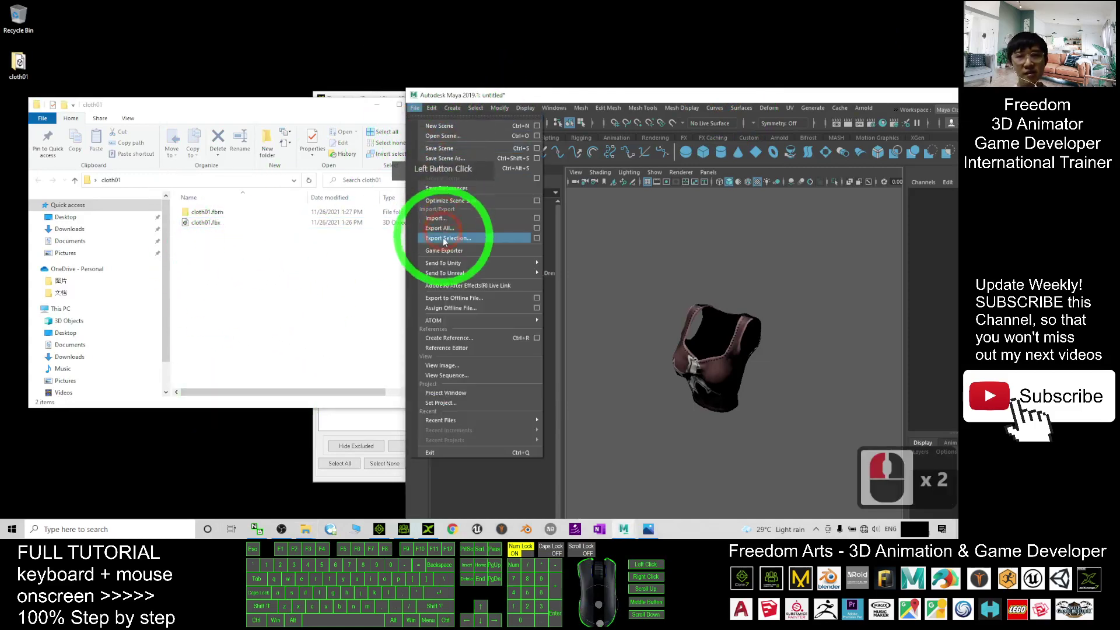
pyautogui.click(447, 230)
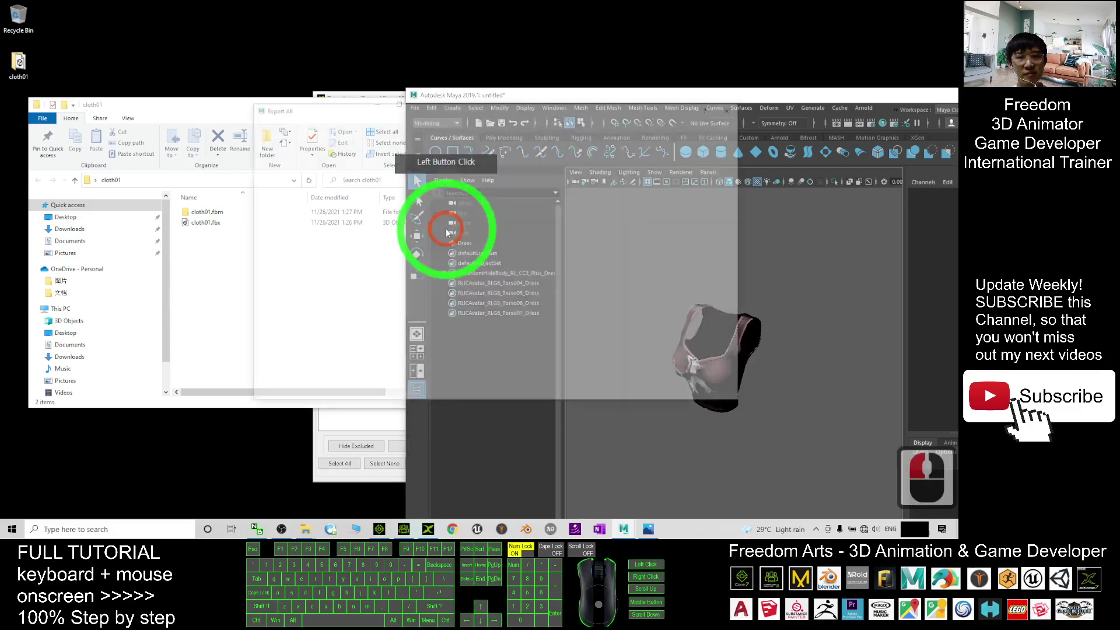
pyautogui.click(234, 105)
pyautogui.click(202, 192)
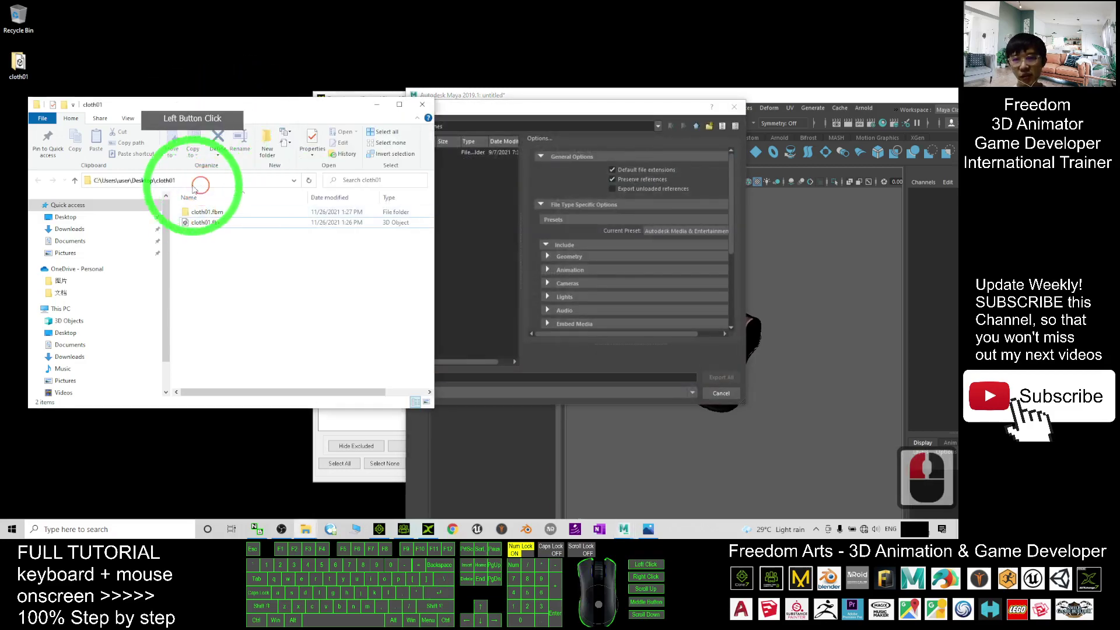
pyautogui.click(163, 181)
pyautogui.hotkey('ctrl', 'c')
# Step: Point the export at the cloth01 folder and export the scene as cloth01_flip.fbx
pyautogui.click(618, 203)
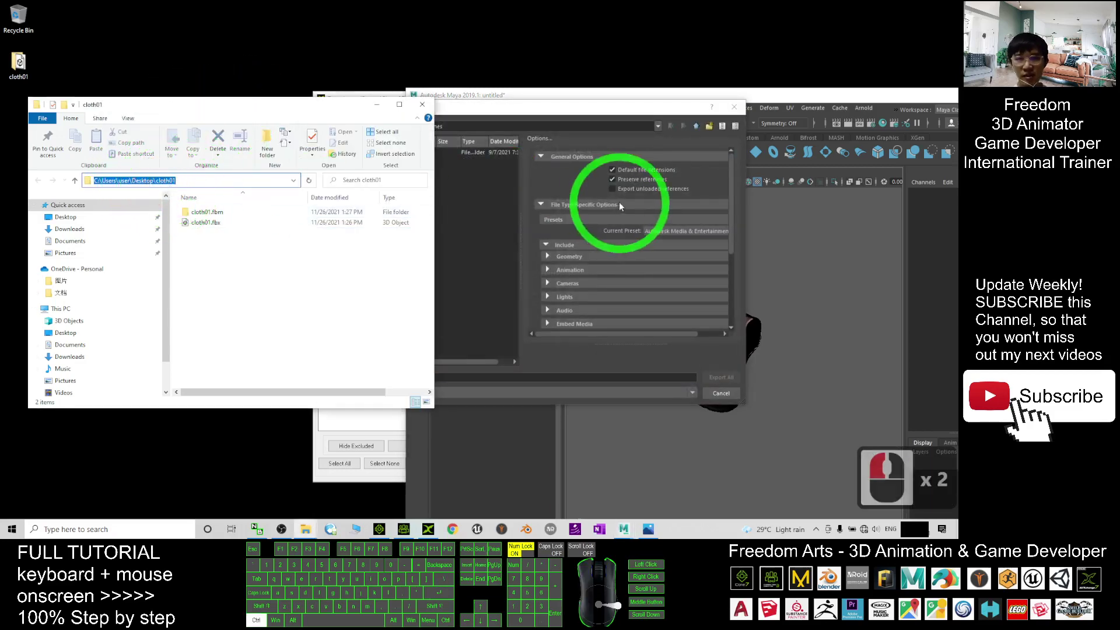
pyautogui.click(577, 117)
pyautogui.click(455, 124)
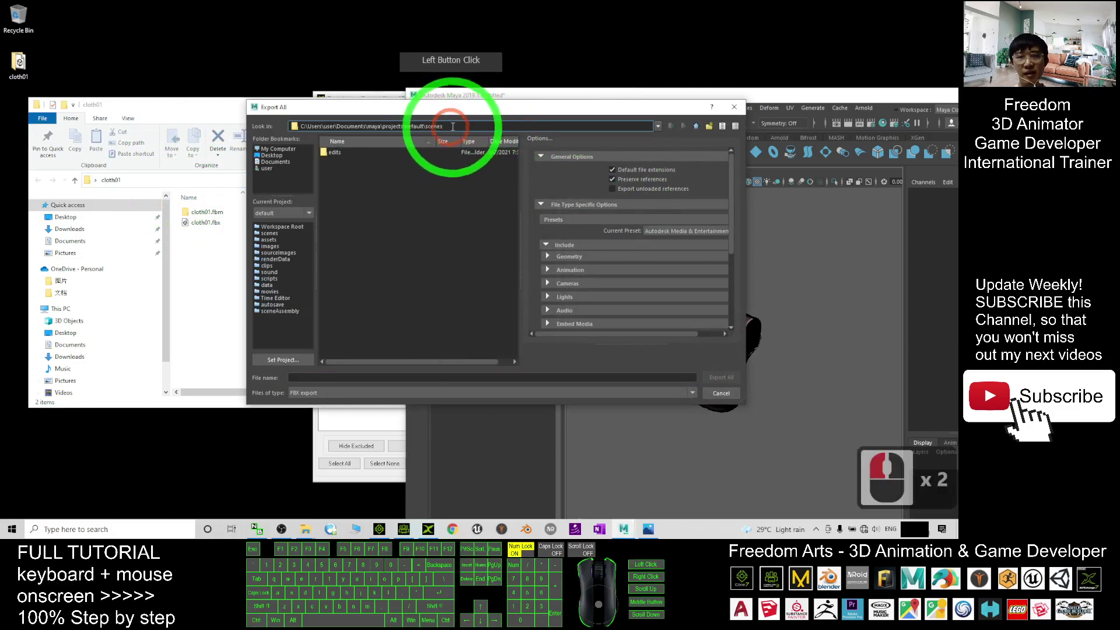
pyautogui.hotkey('ctrl', 'a')
pyautogui.hotkey('ctrl', 'v')
pyautogui.press('Return')
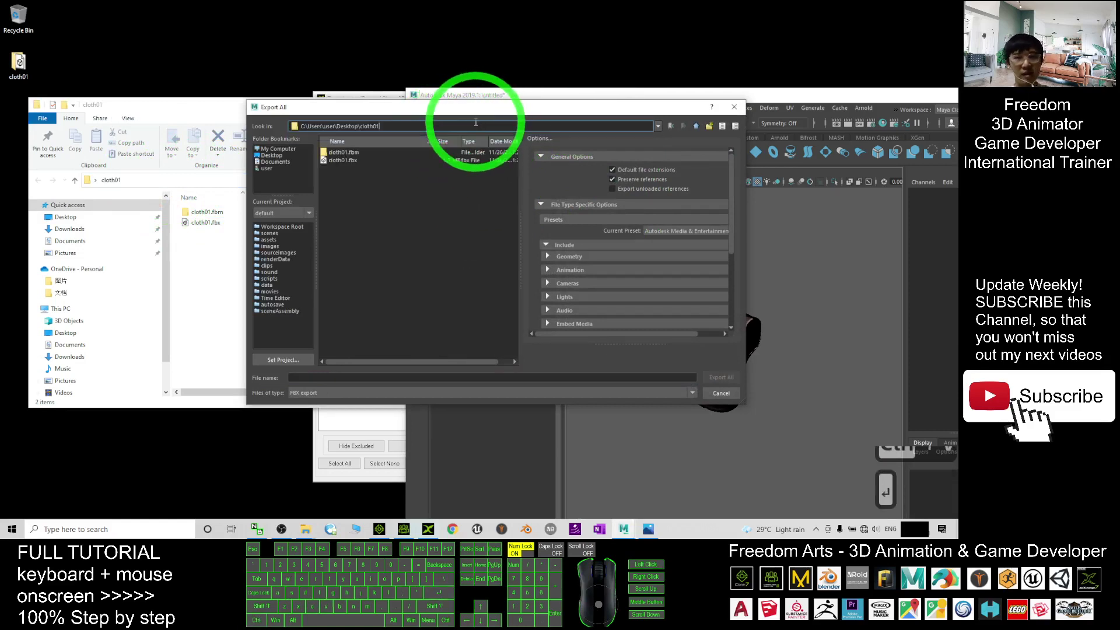
pyautogui.click(296, 379)
pyautogui.write('cloth01')
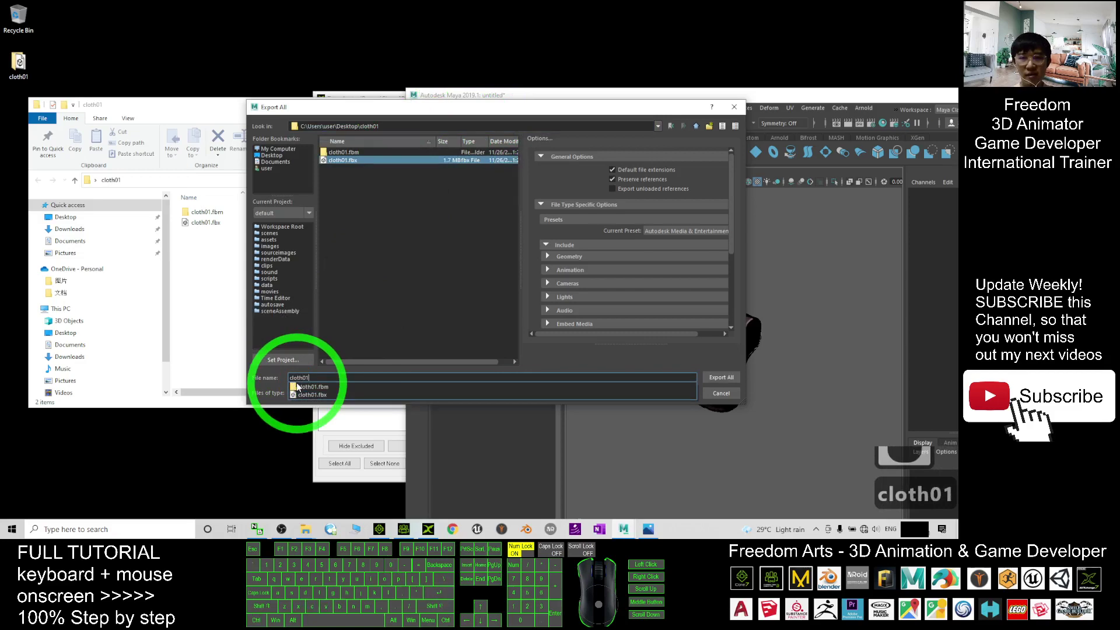
pyautogui.write('_flip')
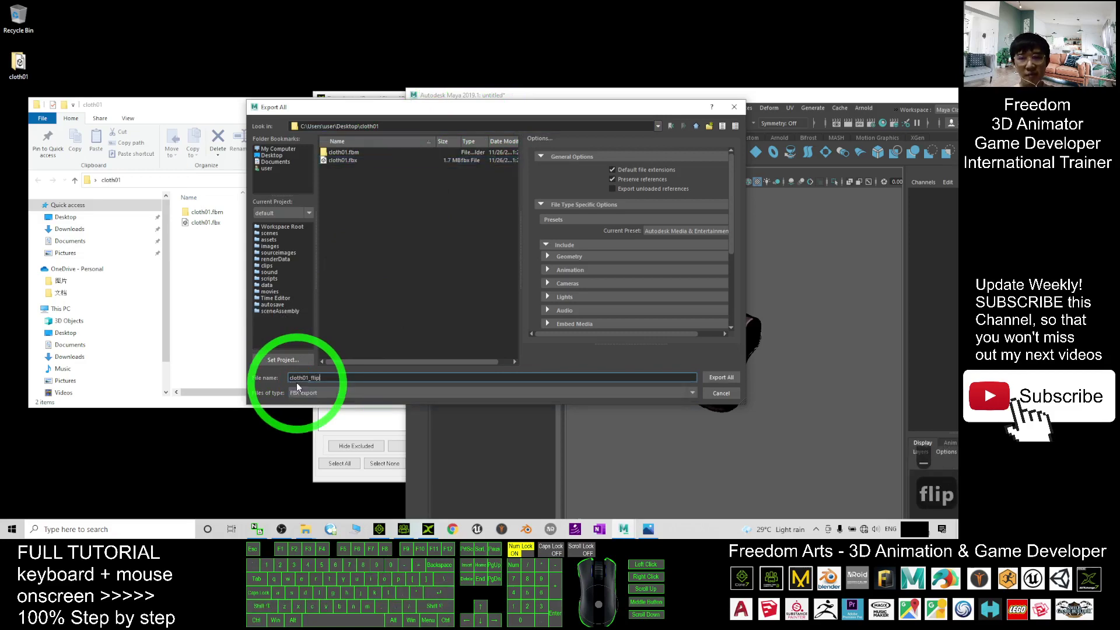
pyautogui.click(718, 378)
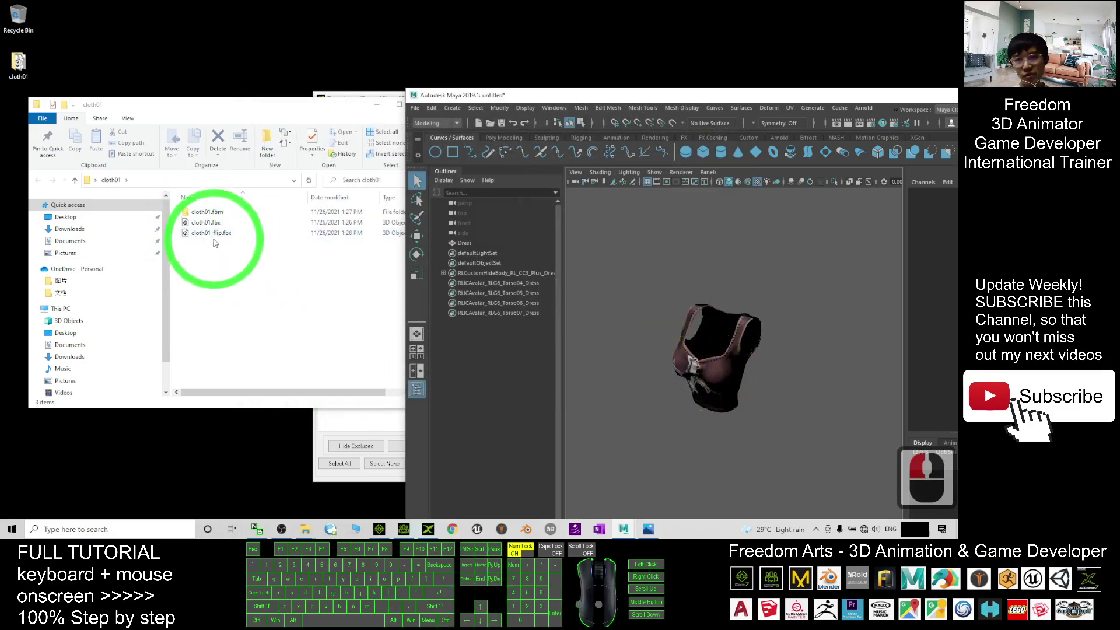
# Step: Select cloth01_flip.fbx in the cloth01 folder and rearrange the windows
pyautogui.click(212, 235)
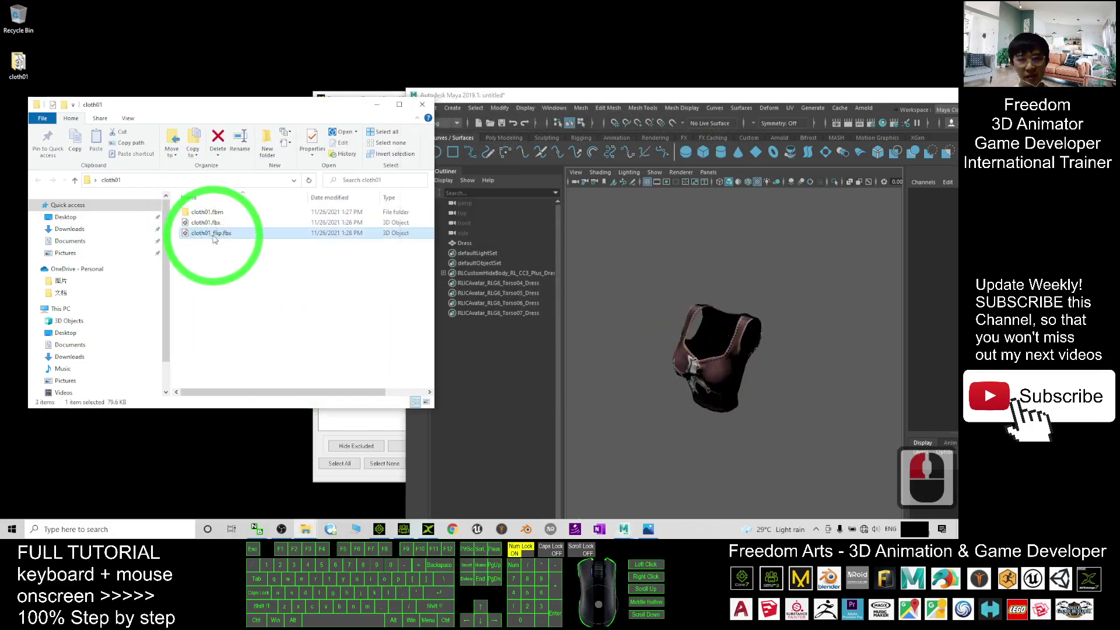
pyautogui.moveTo(213, 245); pyautogui.dragTo(467, 410)
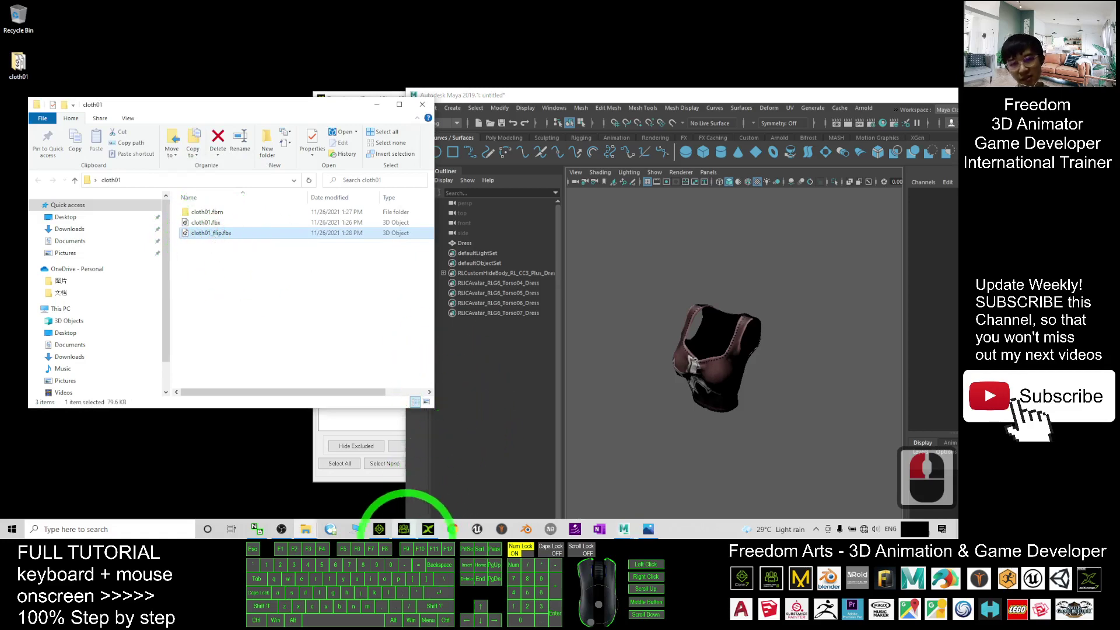
pyautogui.moveTo(390, 533); pyautogui.dragTo(383, 531)
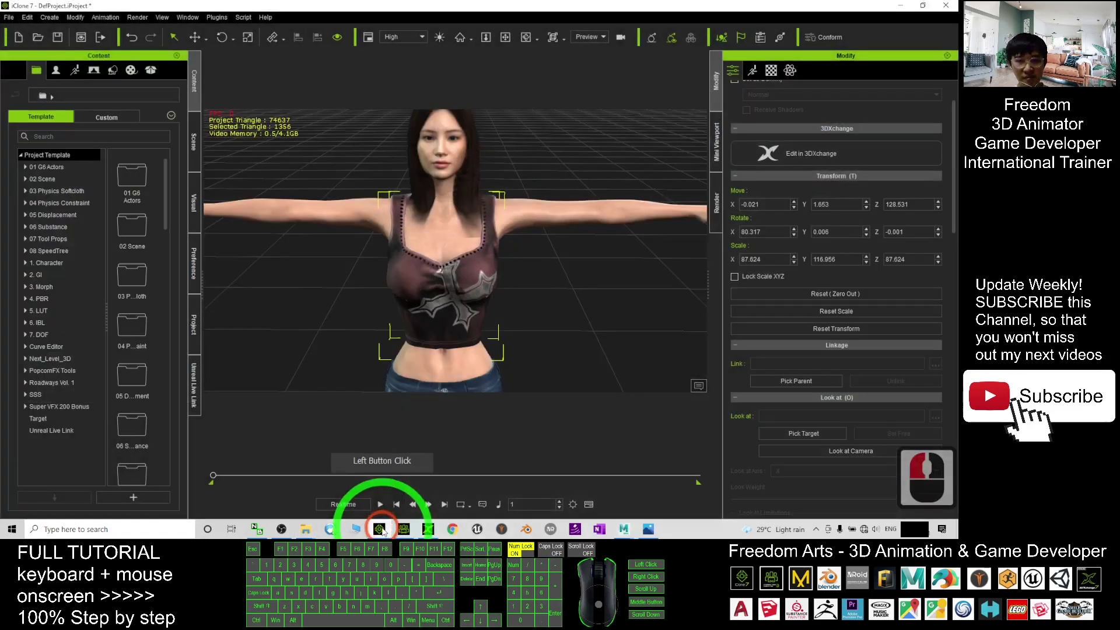
# Step: Select the old top on the character in iClone 7 and delete it
pyautogui.click(553, 290)
pyautogui.click(451, 277)
pyautogui.click(489, 299)
pyautogui.moveTo(542, 362)
pyautogui.mouseDown()
pyautogui.moveTo(563, 204)
pyautogui.moveTo(515, 241)
pyautogui.mouseUp()
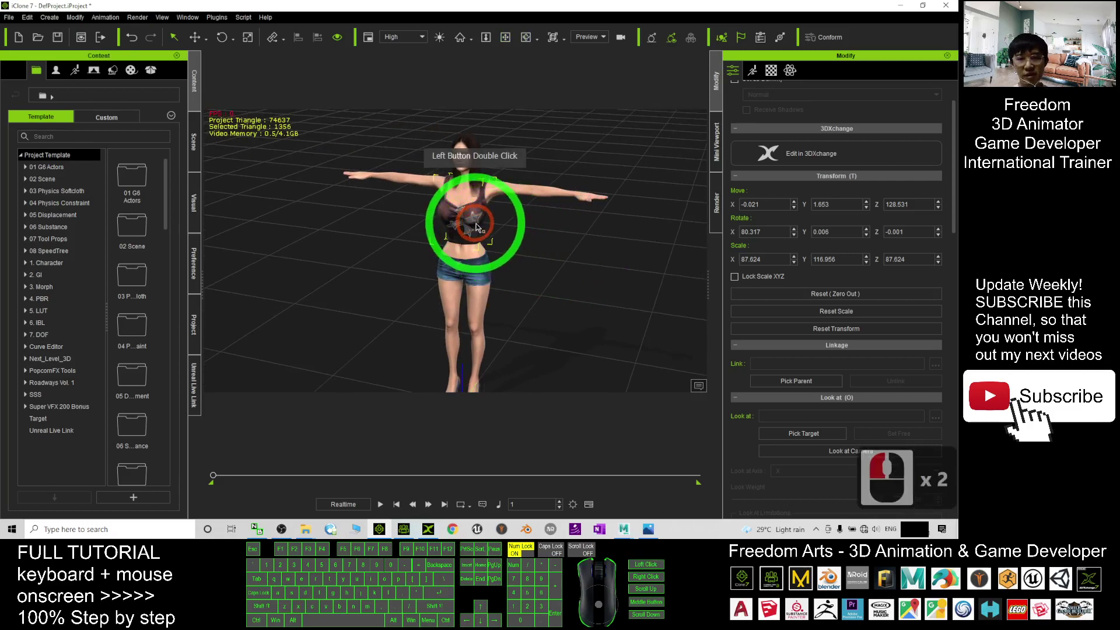
pyautogui.press('Delete')
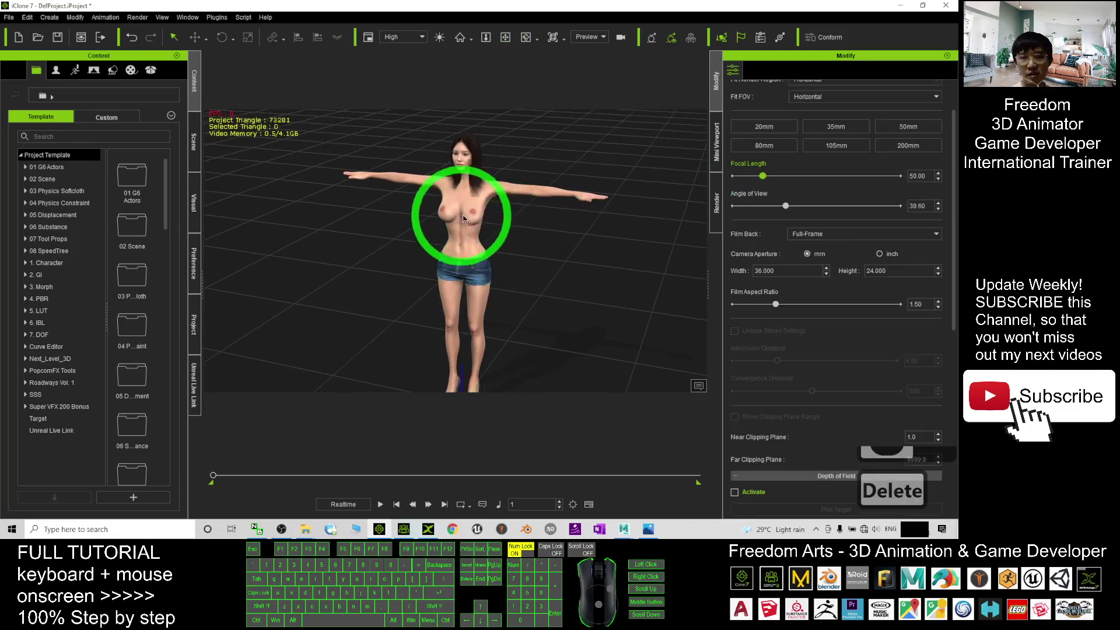
# Step: Import cloth01_flip.fbx into the iClone scene and orbit to view the new top
pyautogui.moveTo(514, 5); pyautogui.dragTo(675, 41)
pyautogui.scroll(-4, 662, 195)
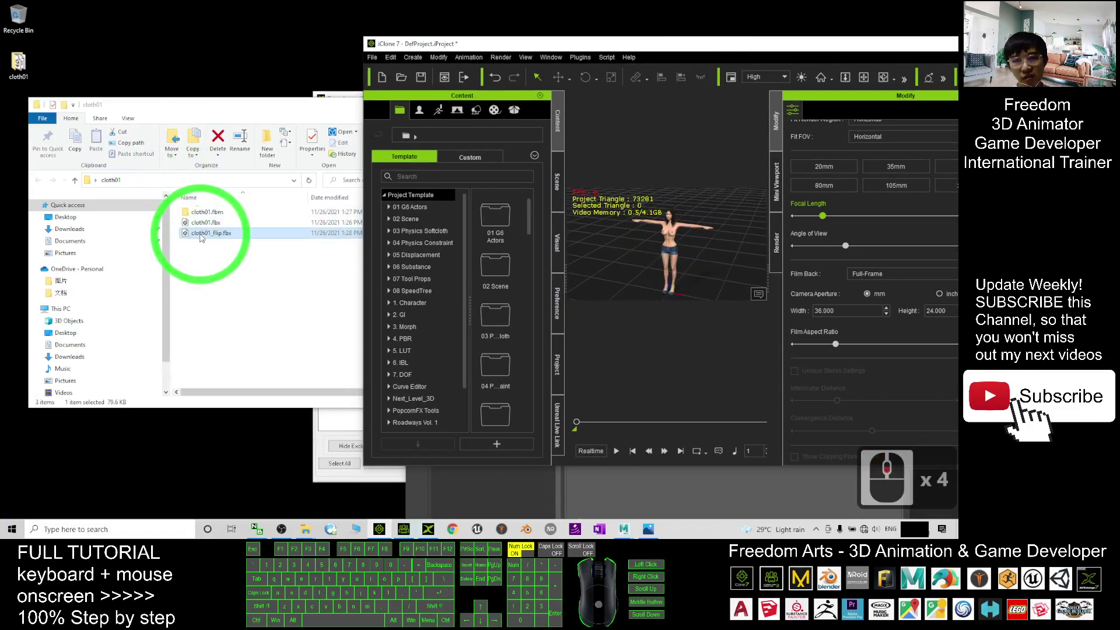
pyautogui.moveTo(200, 238); pyautogui.dragTo(668, 292)
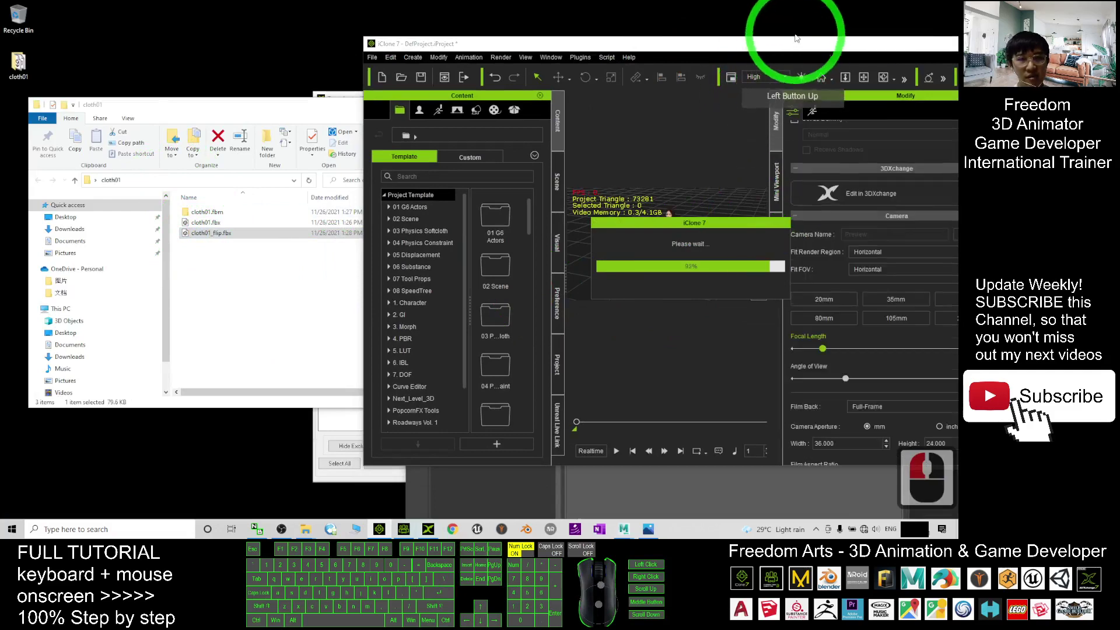
pyautogui.moveTo(796, 51); pyautogui.dragTo(662, 6)
pyautogui.scroll(2, 393, 175)
pyautogui.scroll(11, 537, 188)
pyautogui.press('c')
pyautogui.moveTo(629, 222)
pyautogui.mouseDown()
pyautogui.moveTo(317, 229)
pyautogui.moveTo(170, 250)
pyautogui.moveTo(270, 267)
pyautogui.moveTo(692, 275)
pyautogui.moveTo(480, 242)
pyautogui.moveTo(488, 325)
pyautogui.mouseUp()
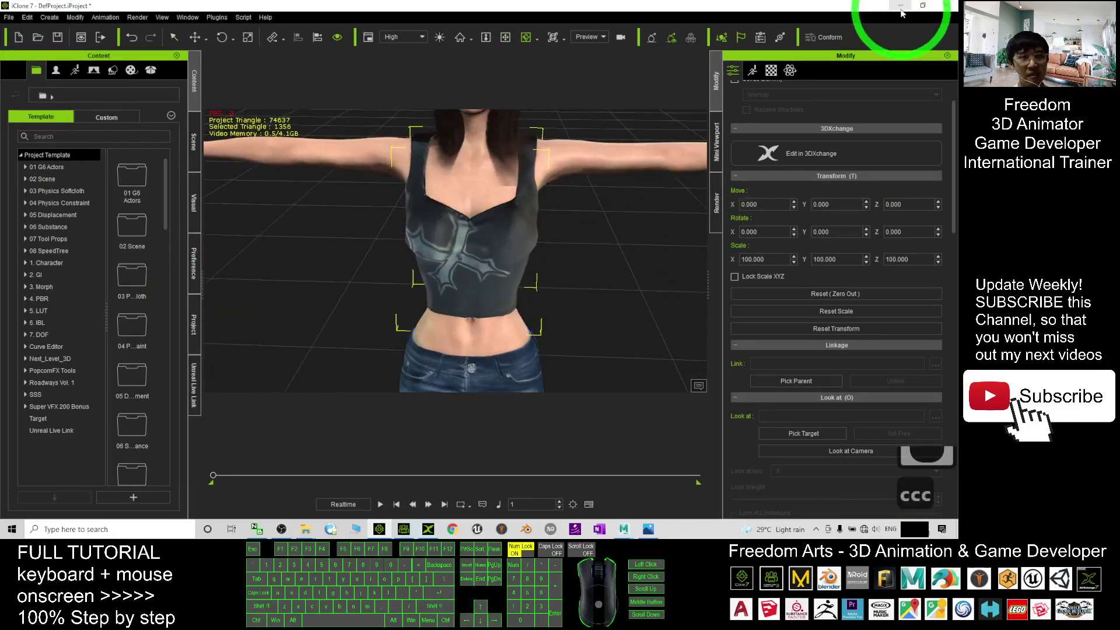
# Step: Confirm the top's material uses the PBR shader type, then minimize iClone
pyautogui.click(771, 70)
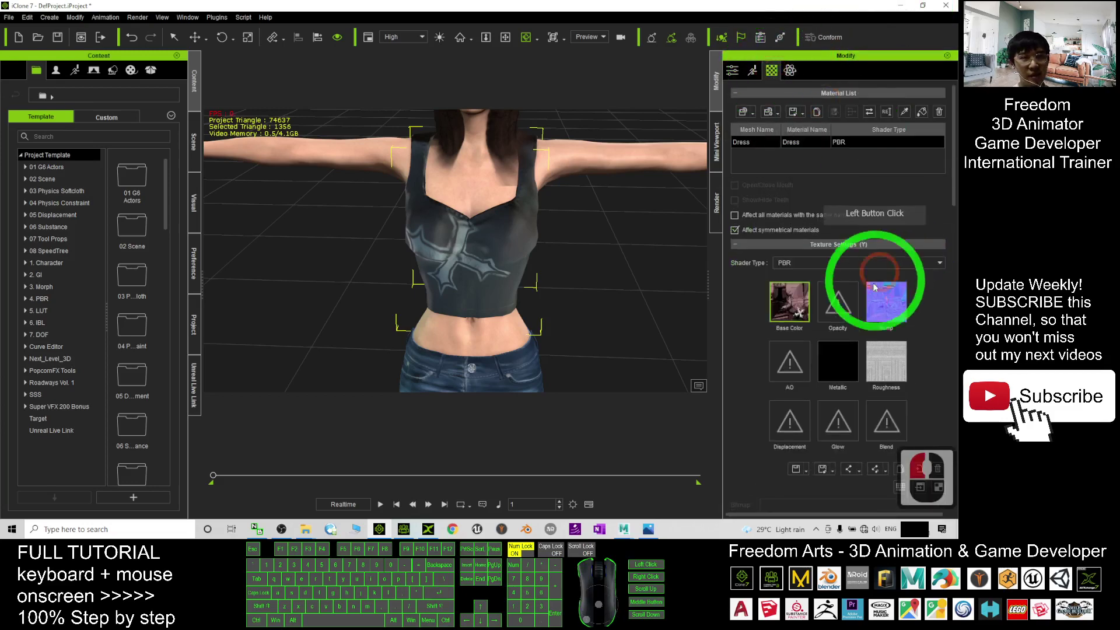
pyautogui.scroll(-6, 864, 318)
pyautogui.scroll(3, 885, 348)
pyautogui.click(792, 263)
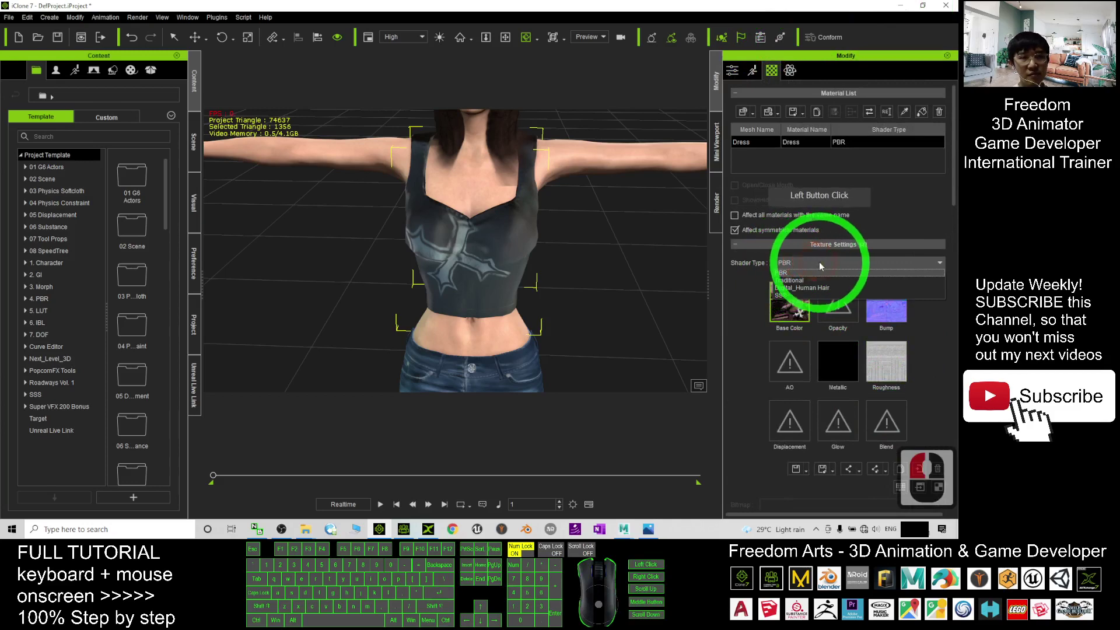
pyautogui.click(791, 265)
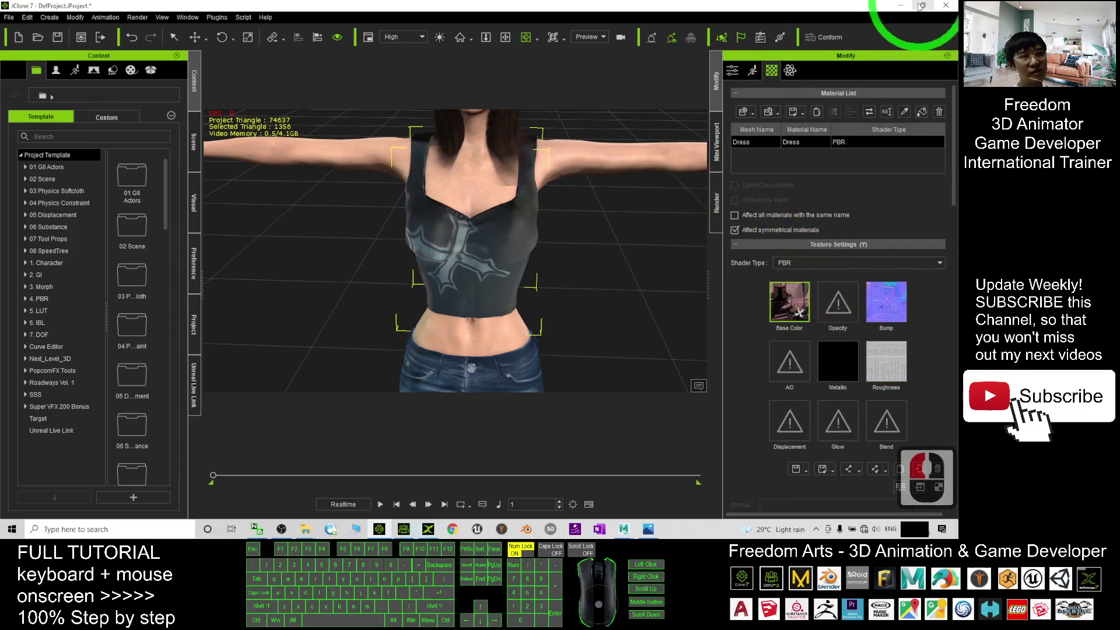
pyautogui.click(901, 12)
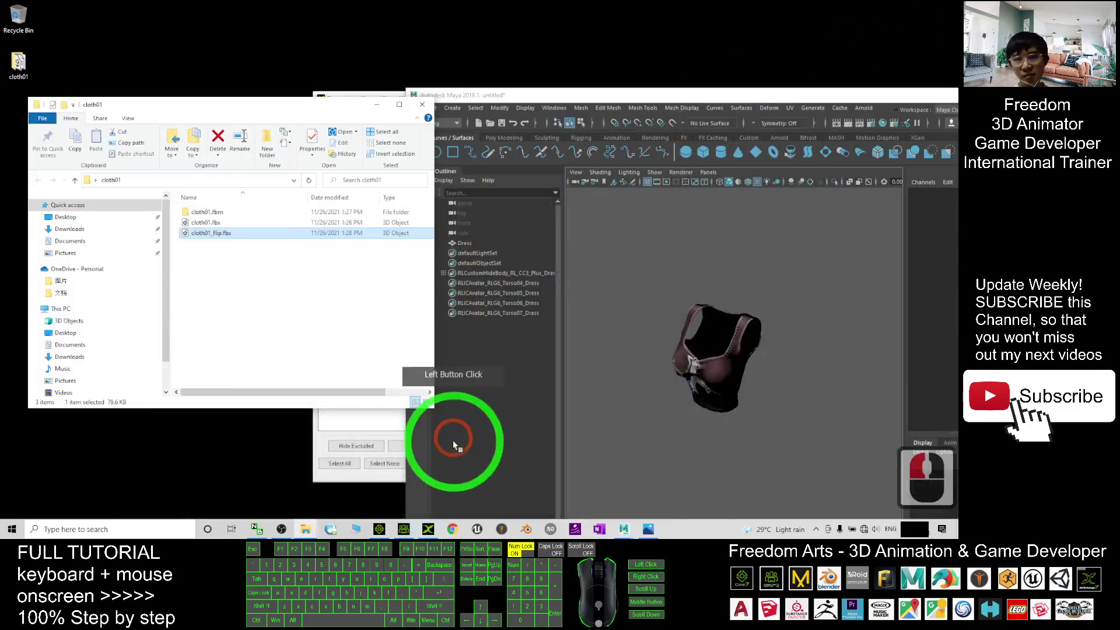
# Step: Select the Camisole in Character Creator 3 and choose Save All Material Textures
pyautogui.click(404, 528)
pyautogui.click(460, 208)
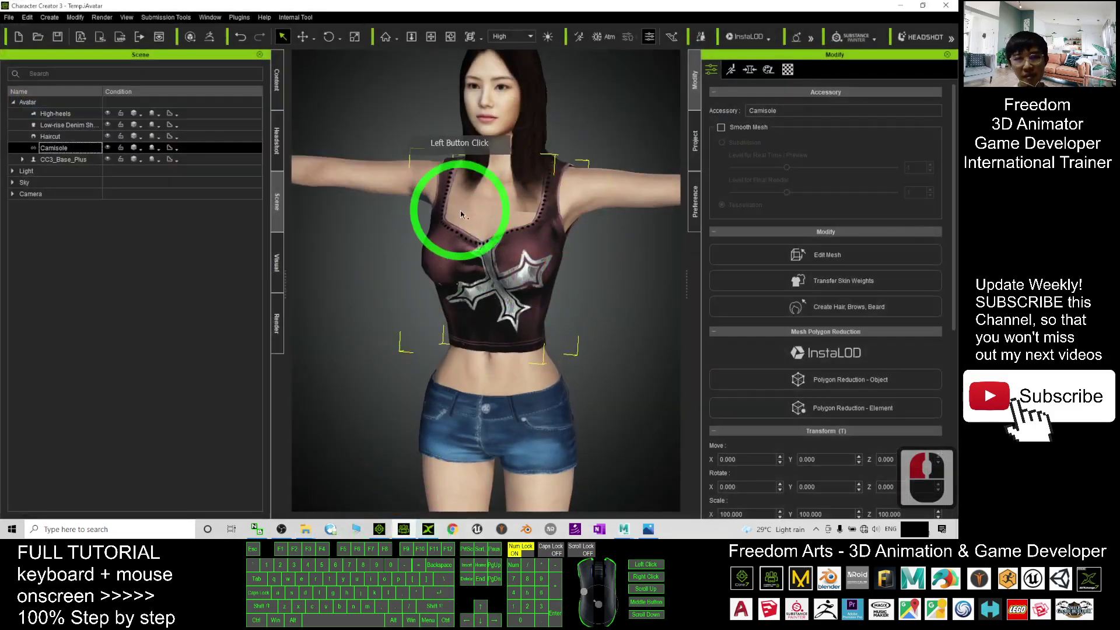
pyautogui.click(788, 70)
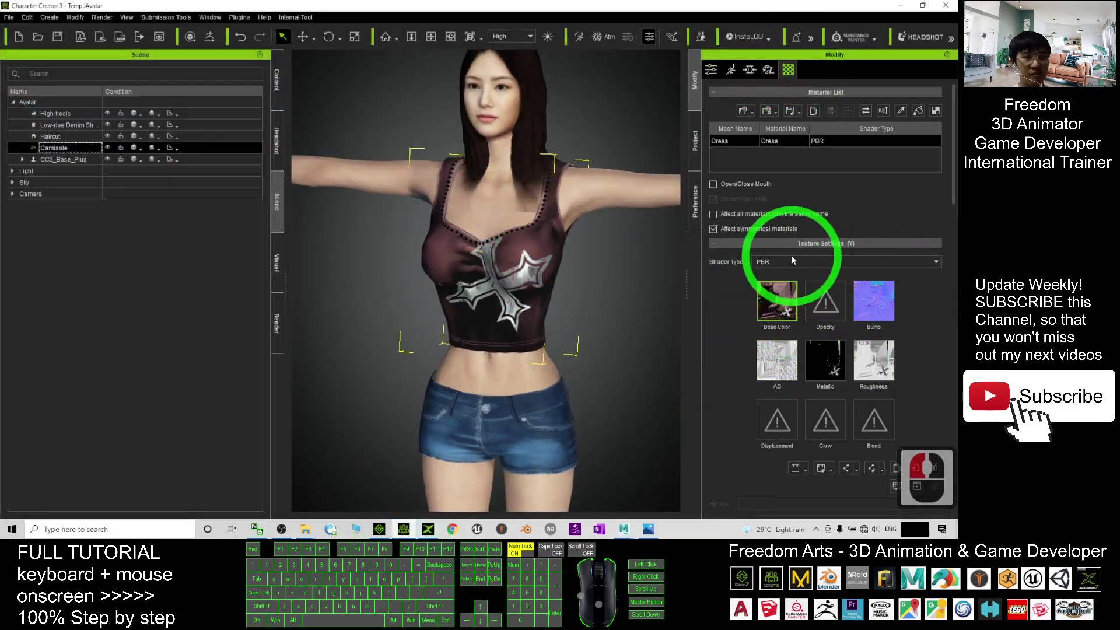
pyautogui.scroll(-2, 767, 268)
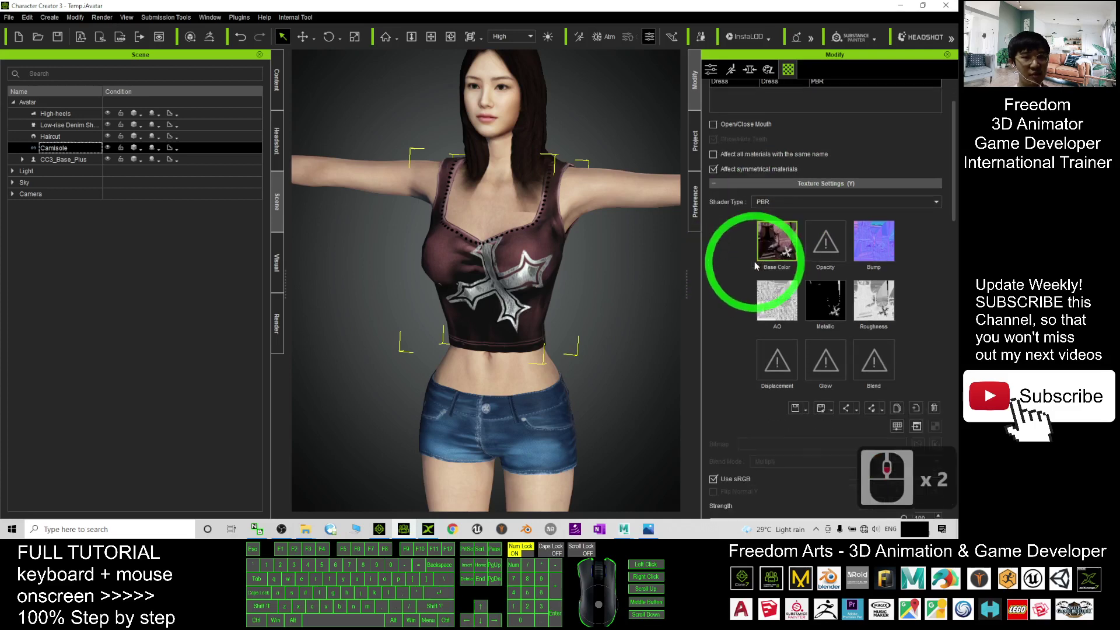
pyautogui.click(834, 412)
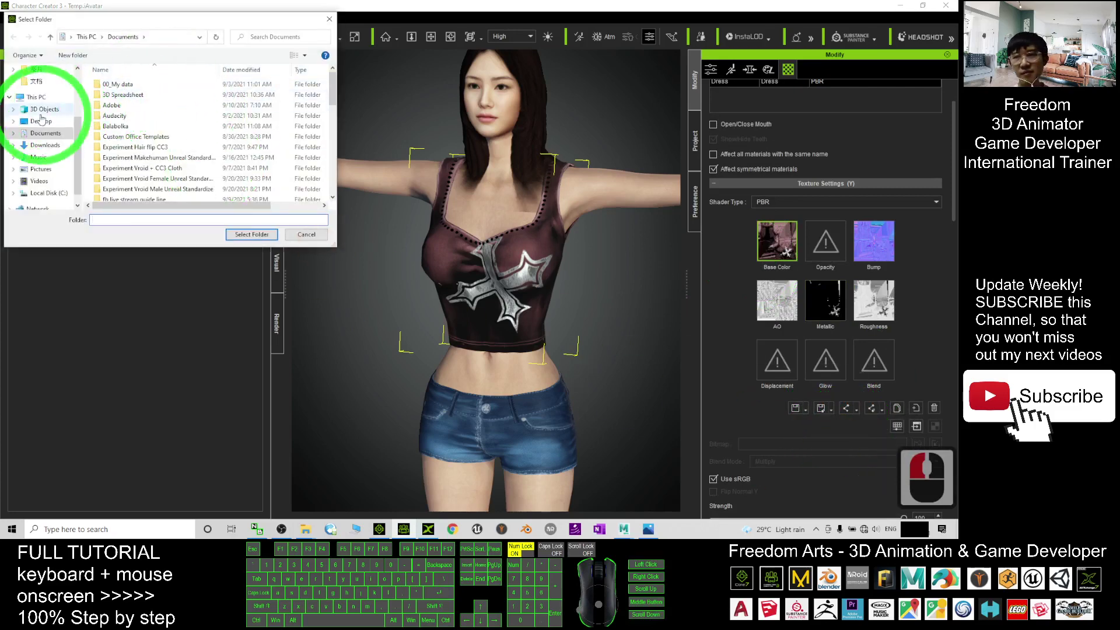
# Step: Create a material folder in Desktop\cloth01 and save the textures into it
pyautogui.click(40, 124)
pyautogui.doubleClick(121, 124)
pyautogui.rightClick(120, 124)
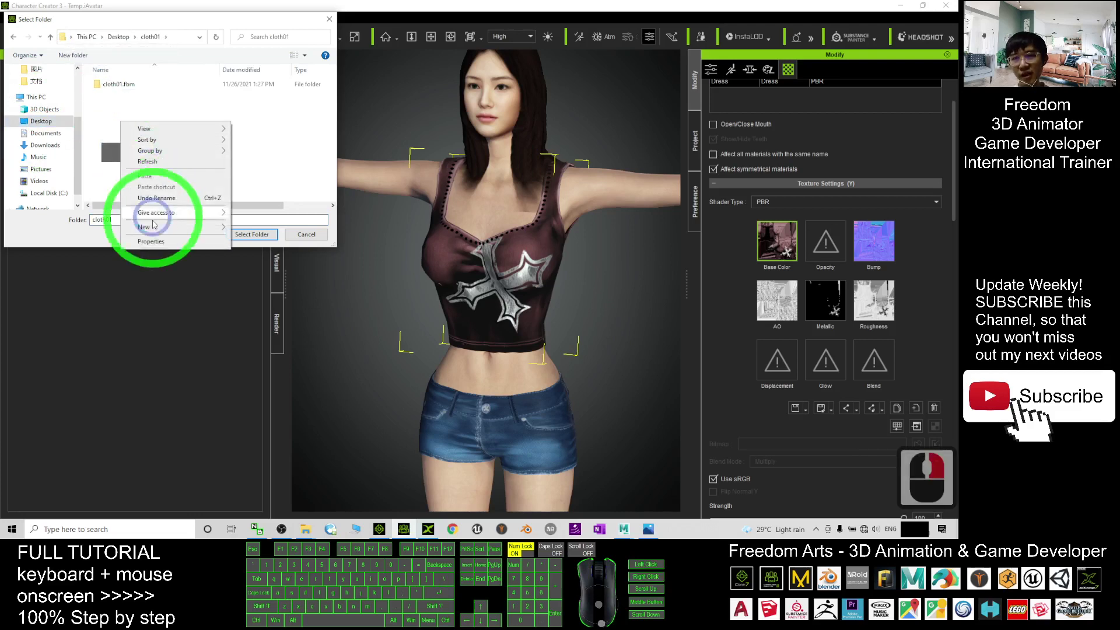
pyautogui.click(275, 220)
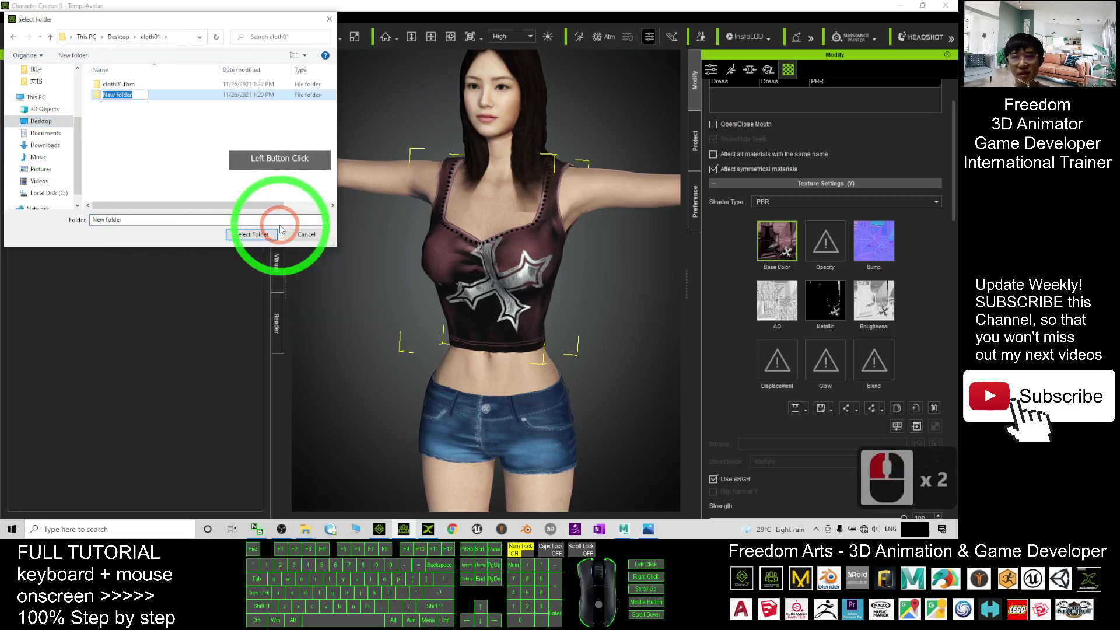
pyautogui.write('material')
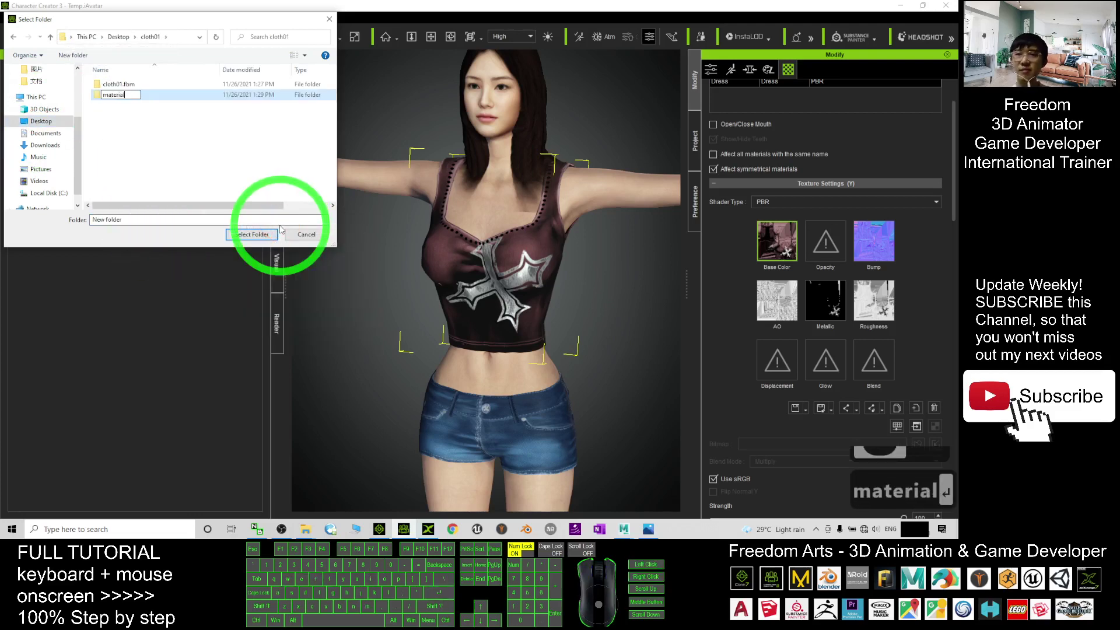
pyautogui.doubleClick(114, 95)
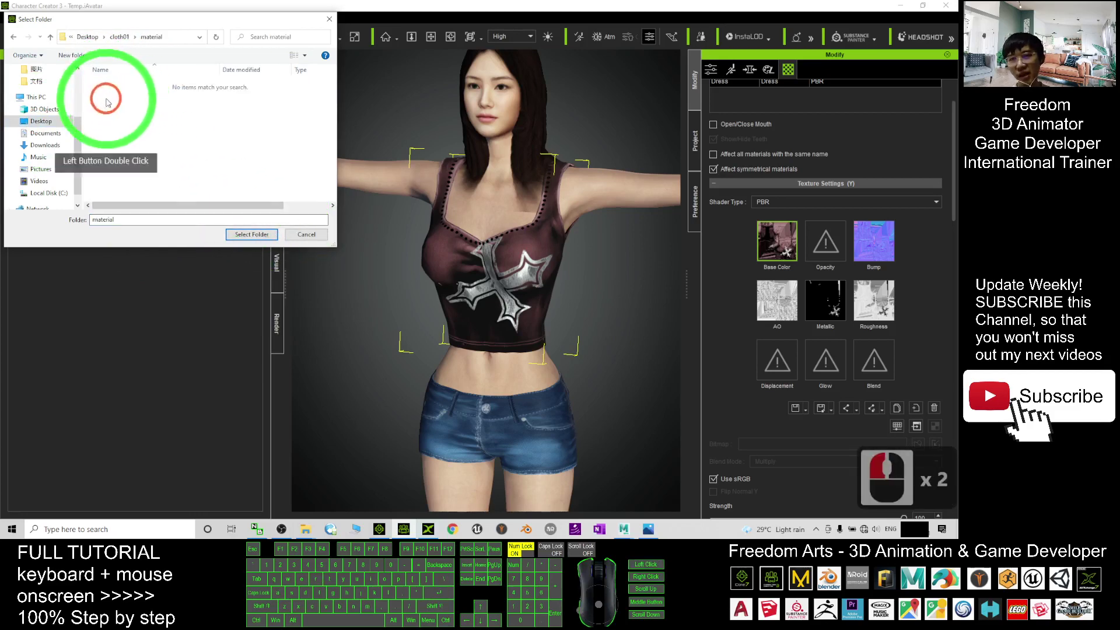
pyautogui.click(236, 235)
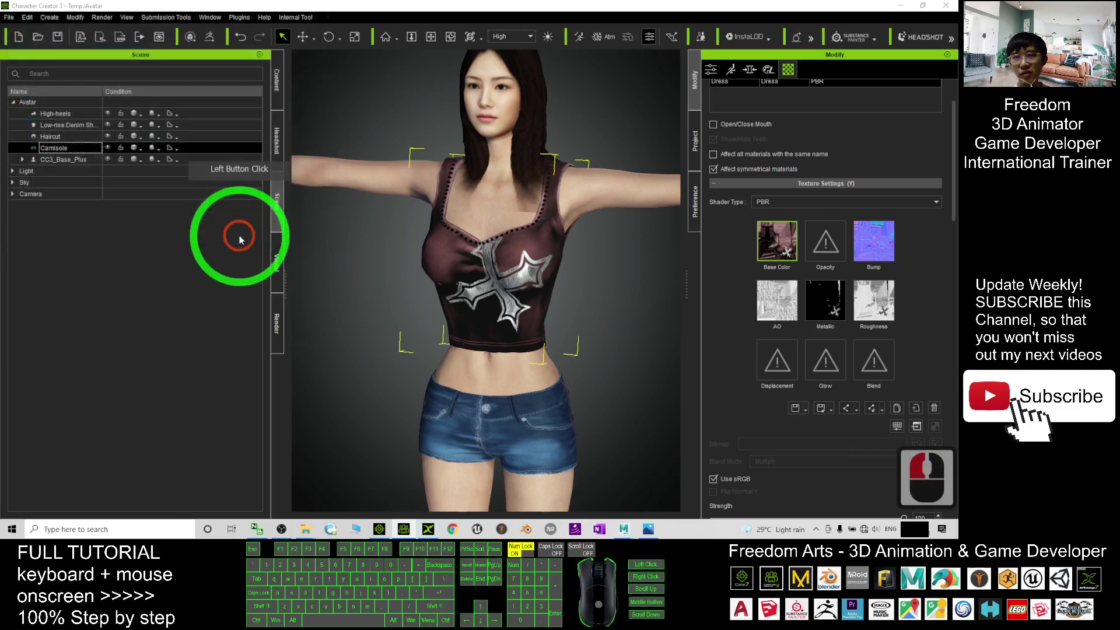
pyautogui.click(907, 5)
# Step: Open the material folder to check the saved textures, then return to cloth01
pyautogui.click(207, 223)
pyautogui.doubleClick(207, 223)
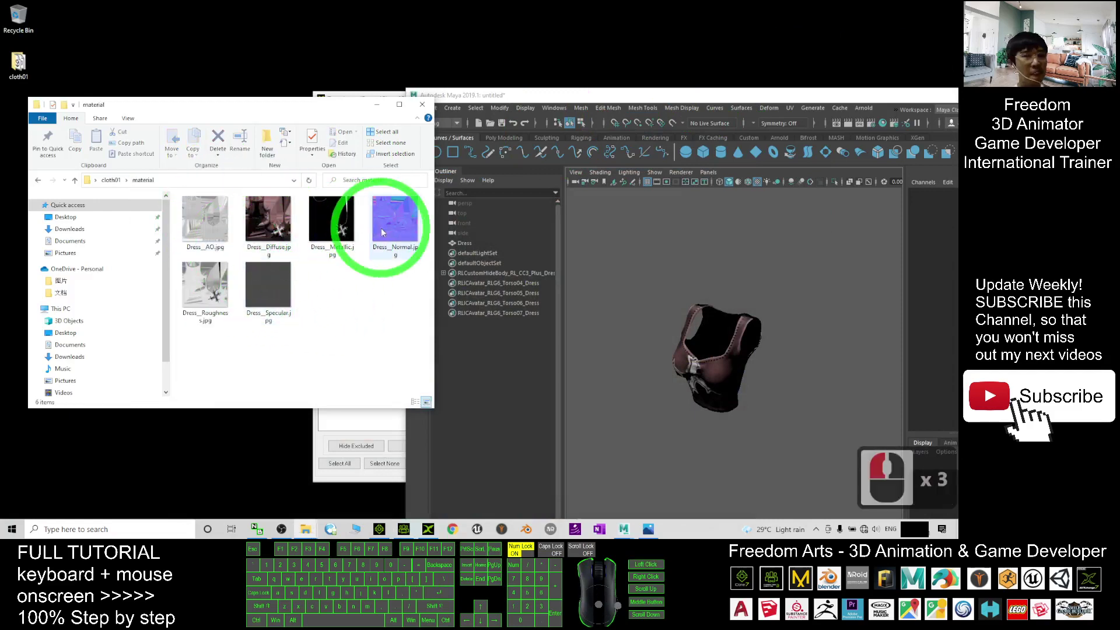
pyautogui.click(75, 180)
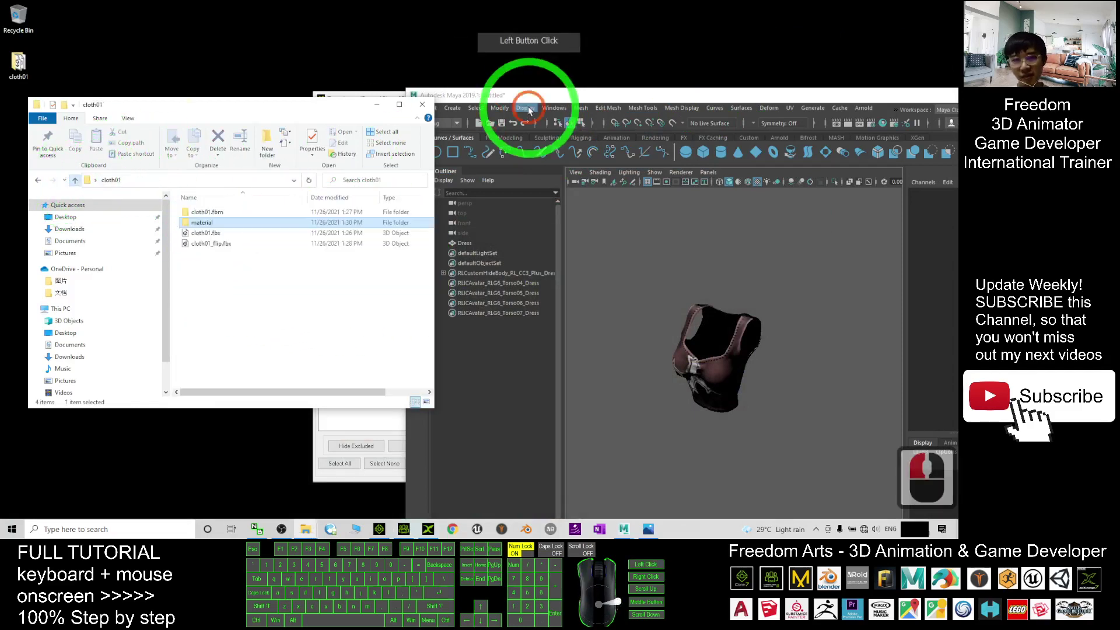
# Step: In iClone 7, show the scene outline and select the cloth01_flip prop
pyautogui.click(379, 529)
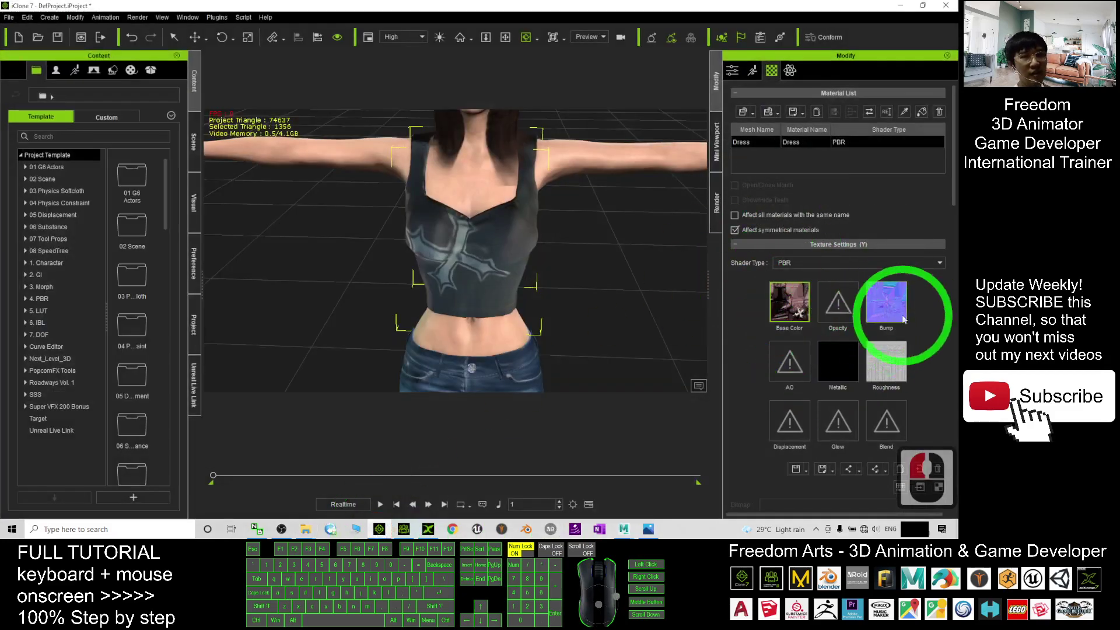
pyautogui.scroll(-3, 880, 334)
pyautogui.scroll(-6, 589, 263)
pyautogui.click(588, 262)
pyautogui.scroll(4, 588, 263)
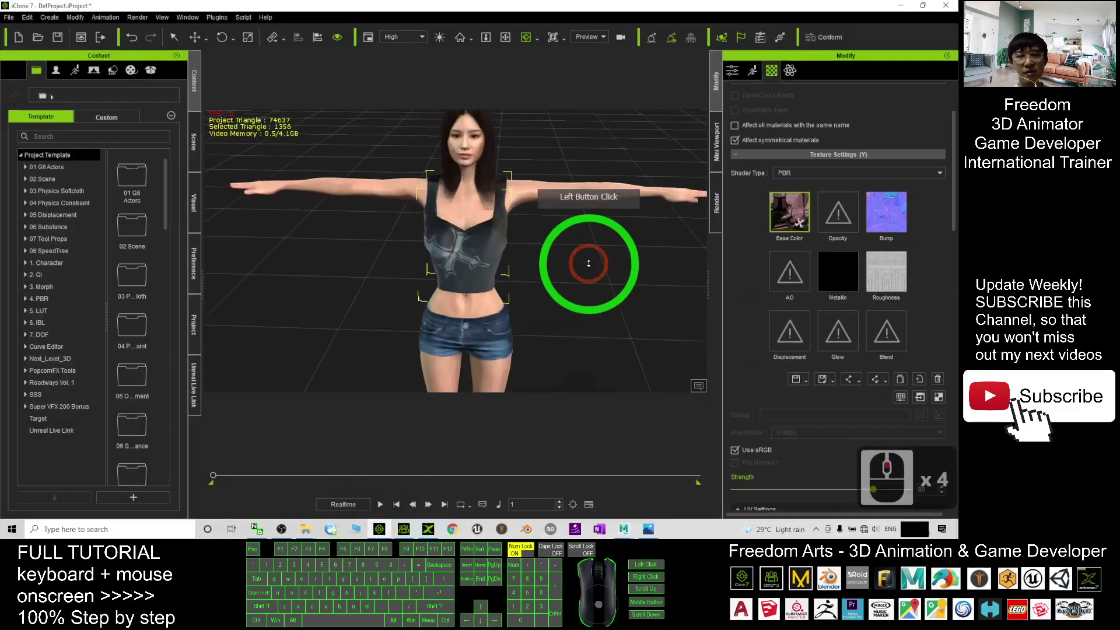
pyautogui.click(194, 139)
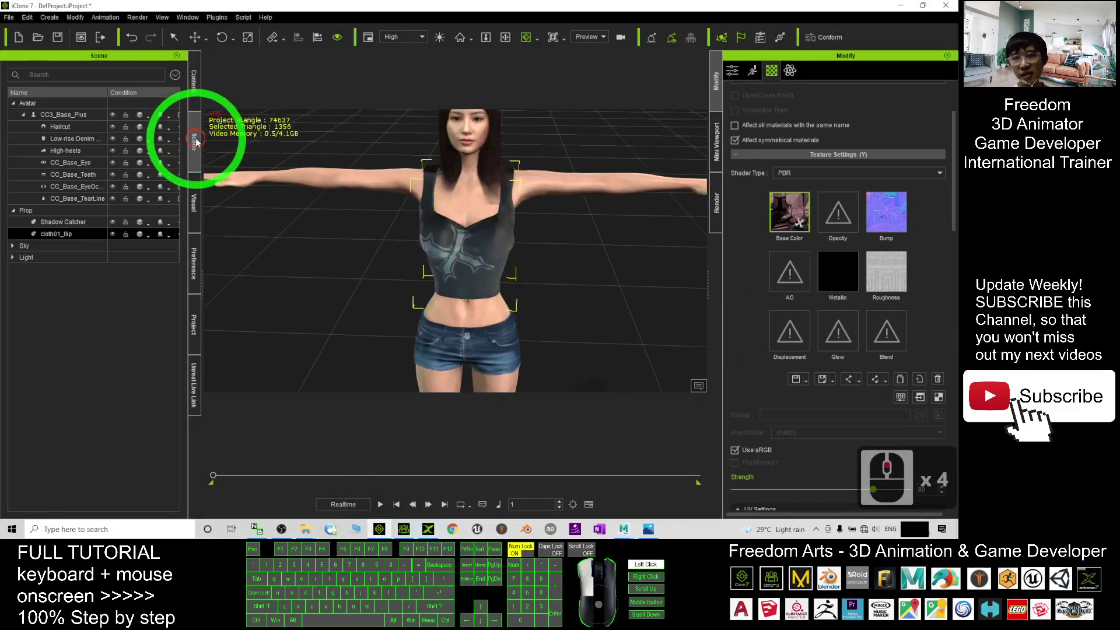
pyautogui.click(64, 234)
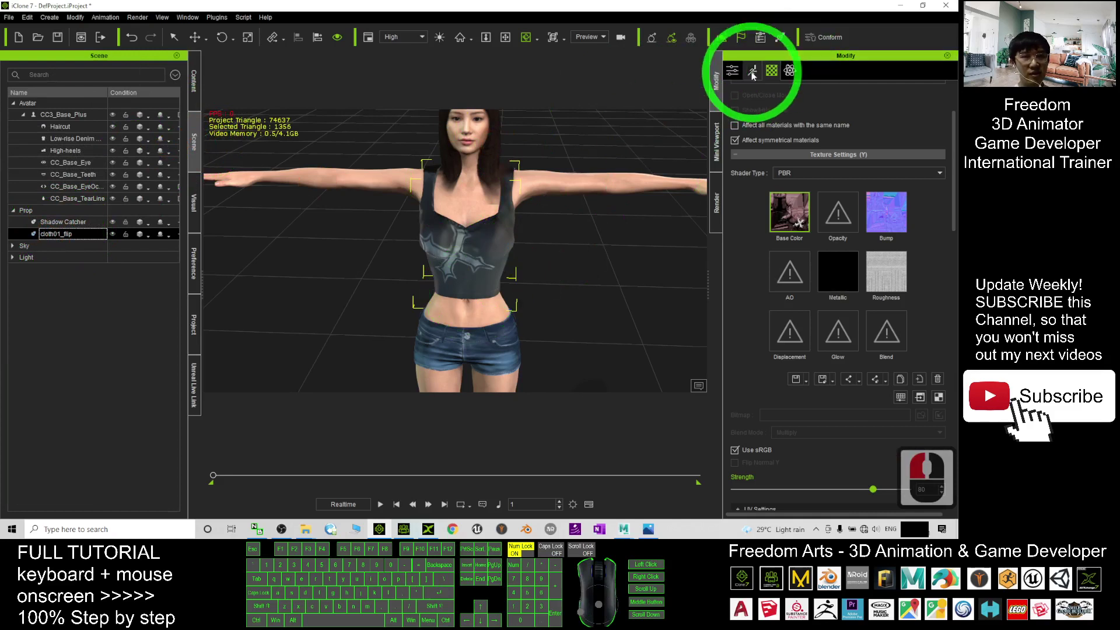
# Step: Attach the cloth01_flip top to the character's CC_Base_Spine02 bone
pyautogui.click(732, 71)
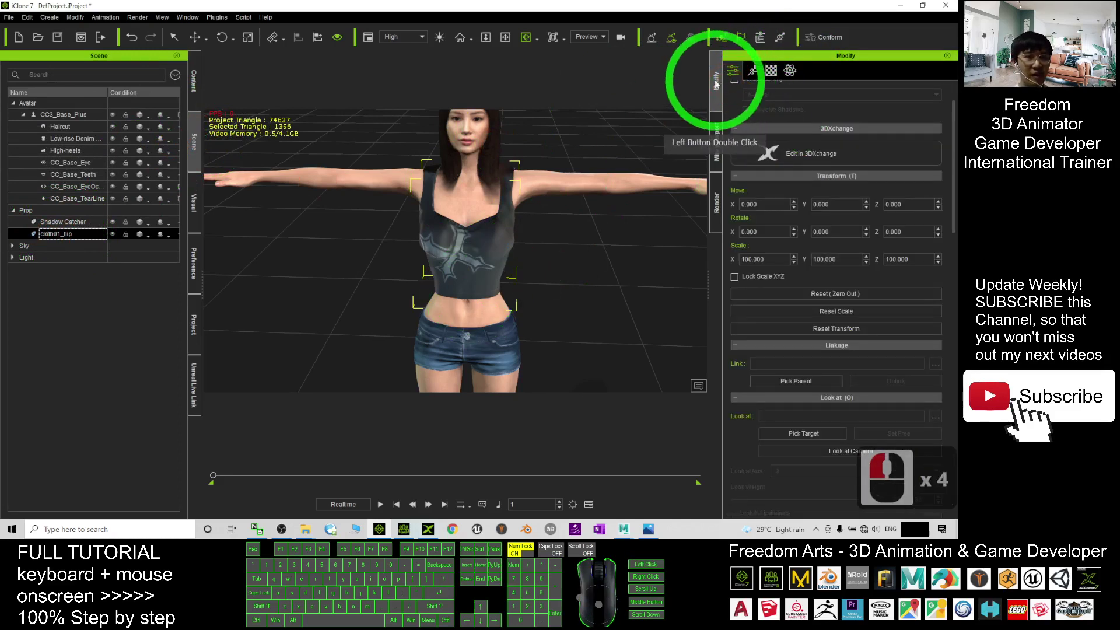
pyautogui.click(732, 71)
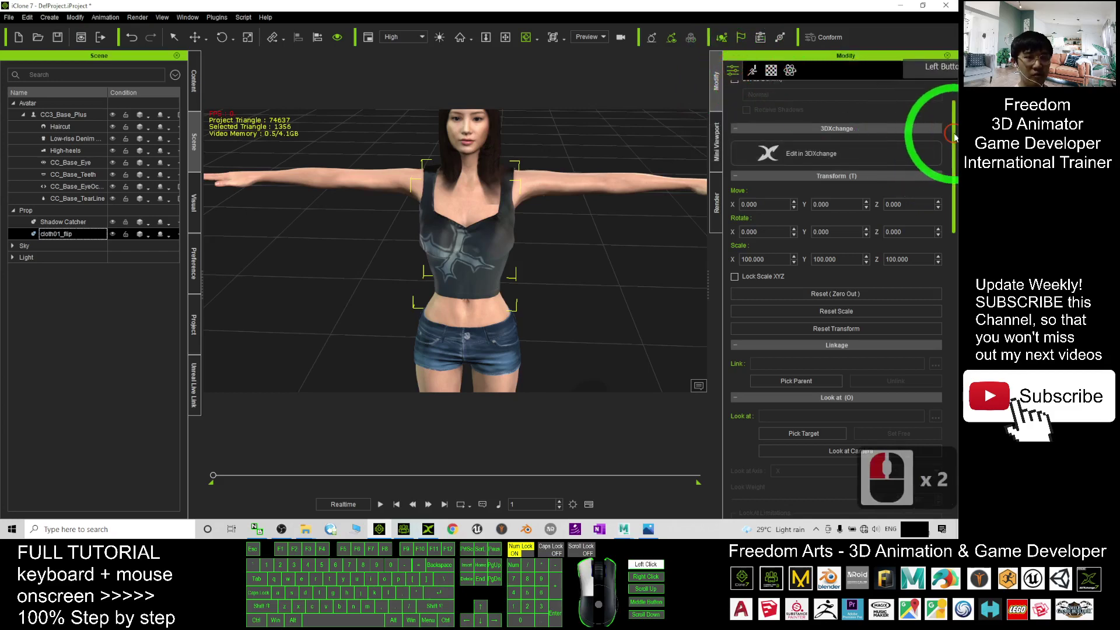
pyautogui.moveTo(954, 137); pyautogui.dragTo(905, 288)
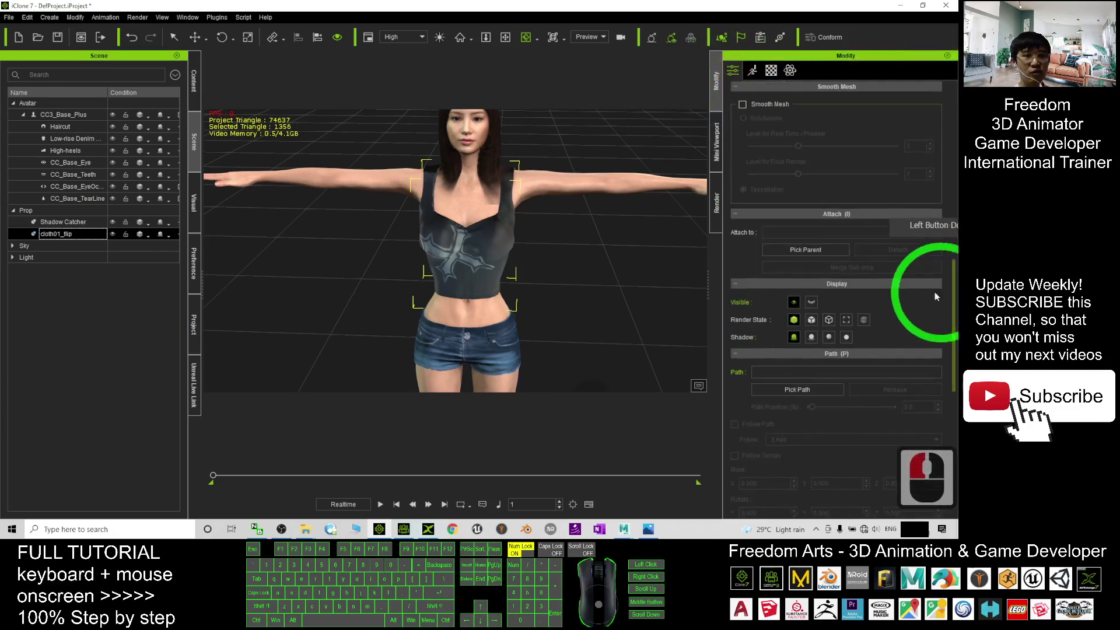
pyautogui.click(813, 250)
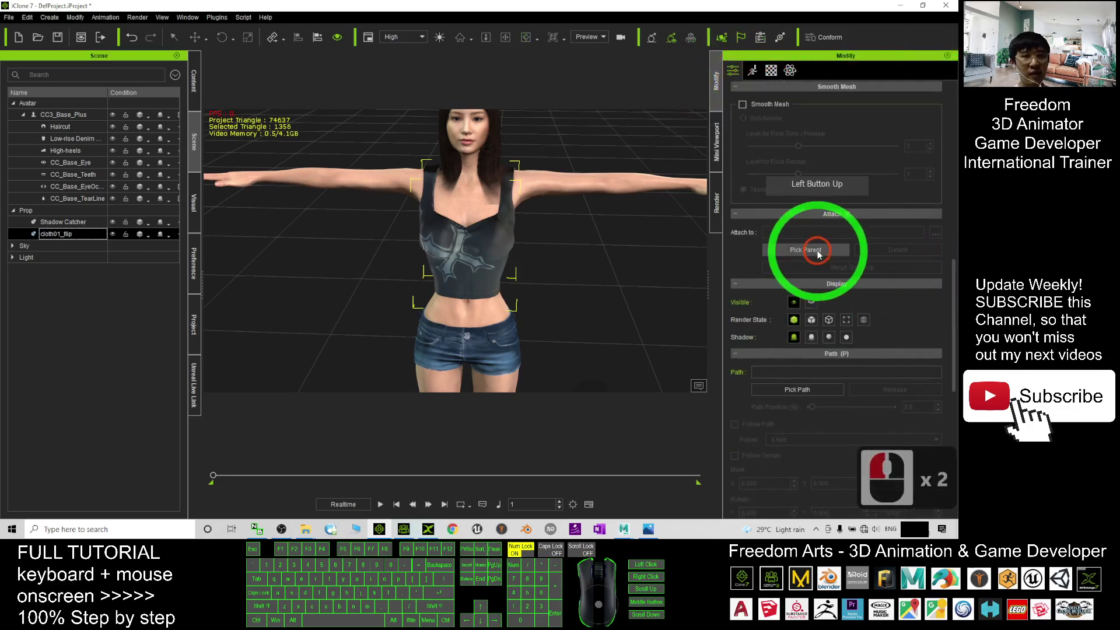
pyautogui.click(466, 206)
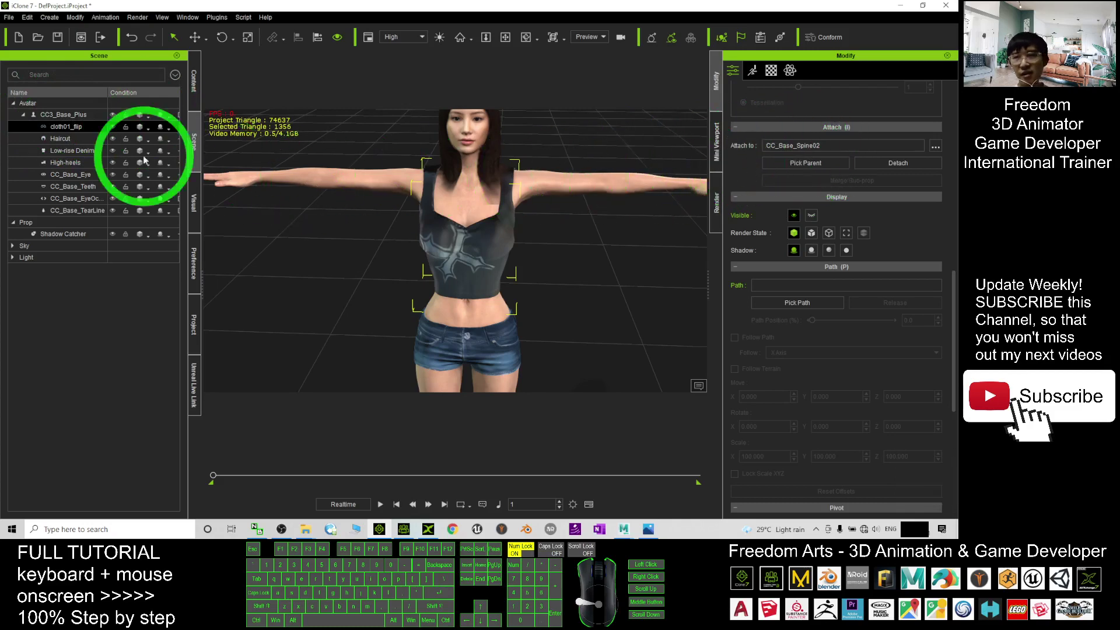
# Step: Select the CC3_Base_Plus avatar and send it to Character Creator for editing
pyautogui.click(44, 115)
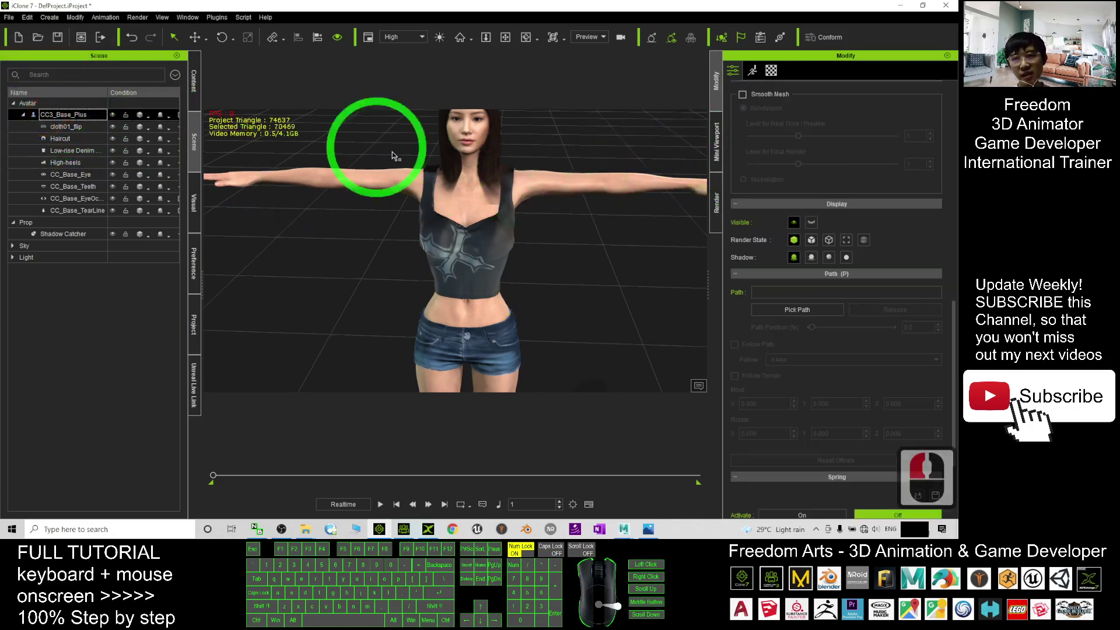
pyautogui.scroll(-5, 539, 168)
pyautogui.press('q')
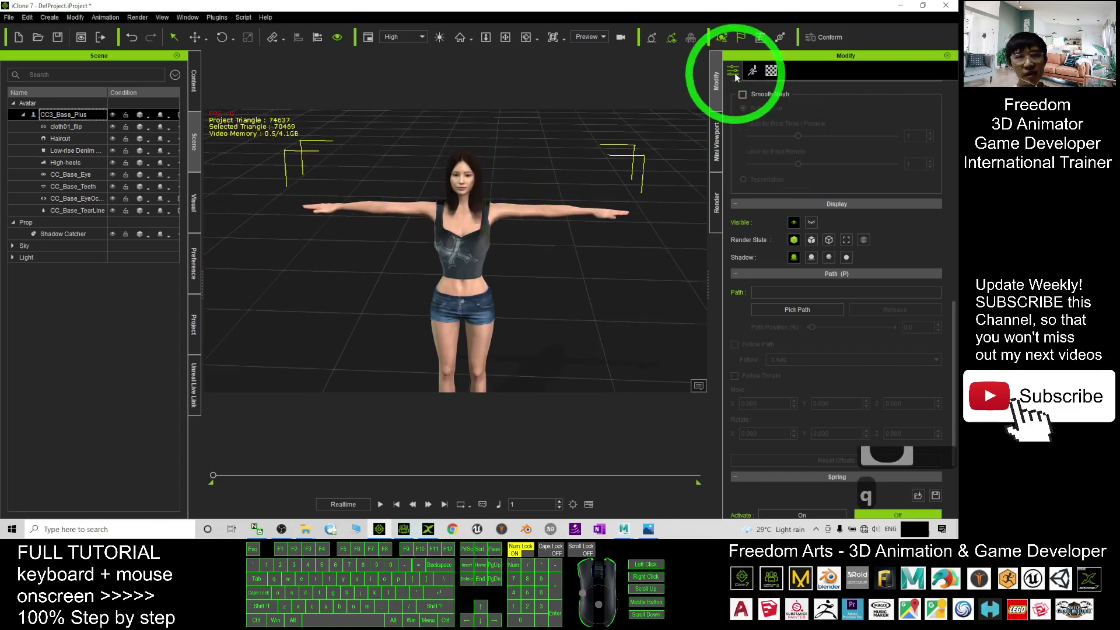
pyautogui.moveTo(953, 327); pyautogui.dragTo(949, 111)
pyautogui.click(785, 226)
pyautogui.click(814, 230)
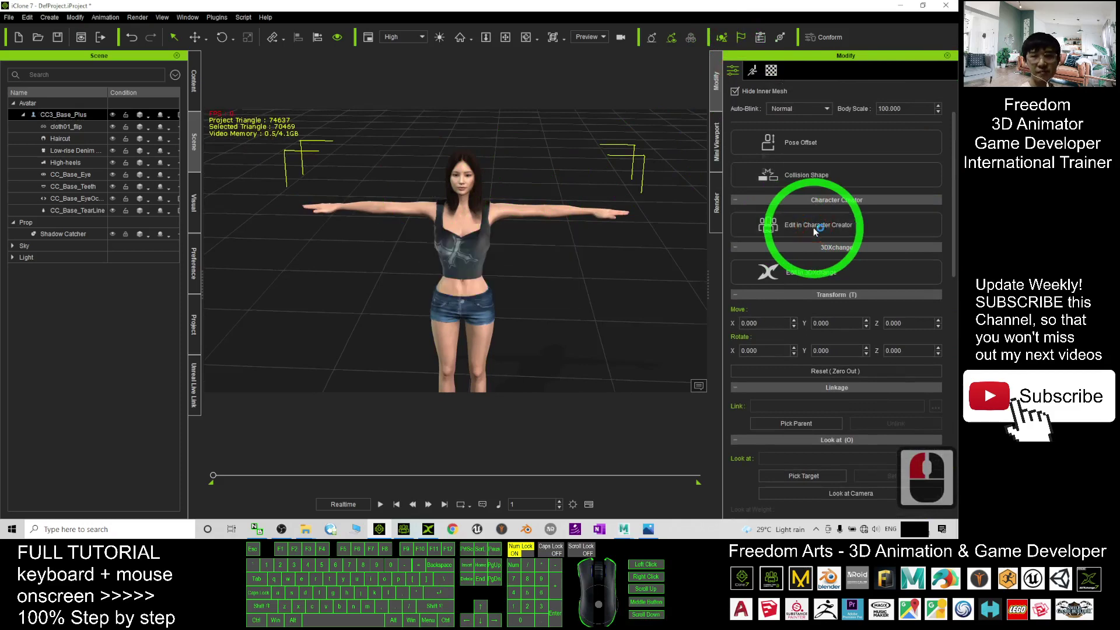
# Step: Discard the current project unsaved and replace it entirely with the avatar from iClone
pyautogui.click(405, 530)
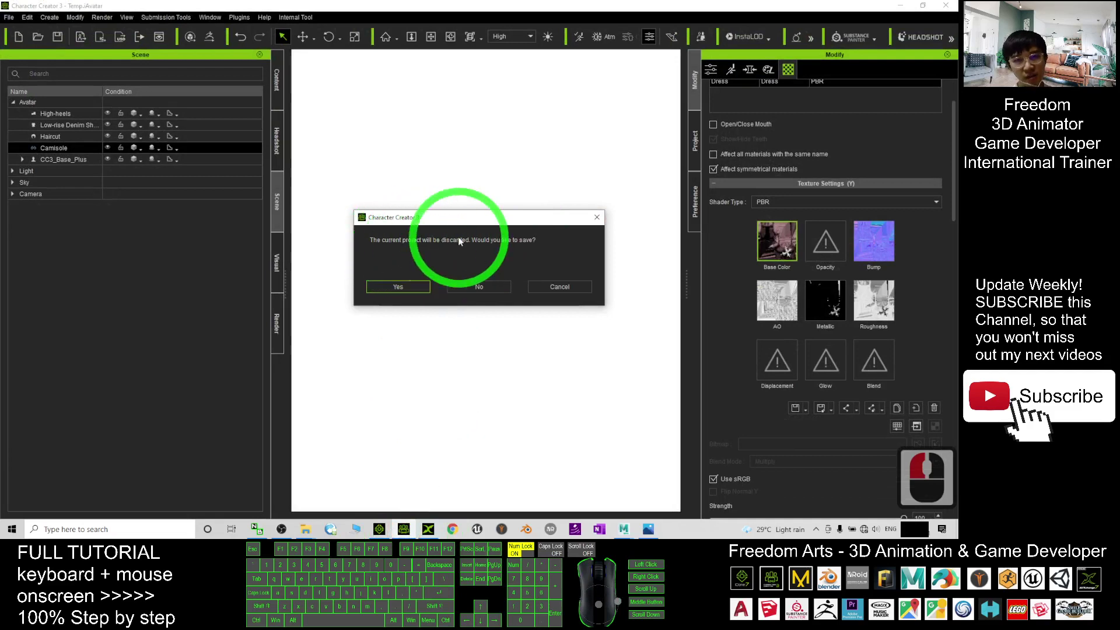
pyautogui.click(485, 290)
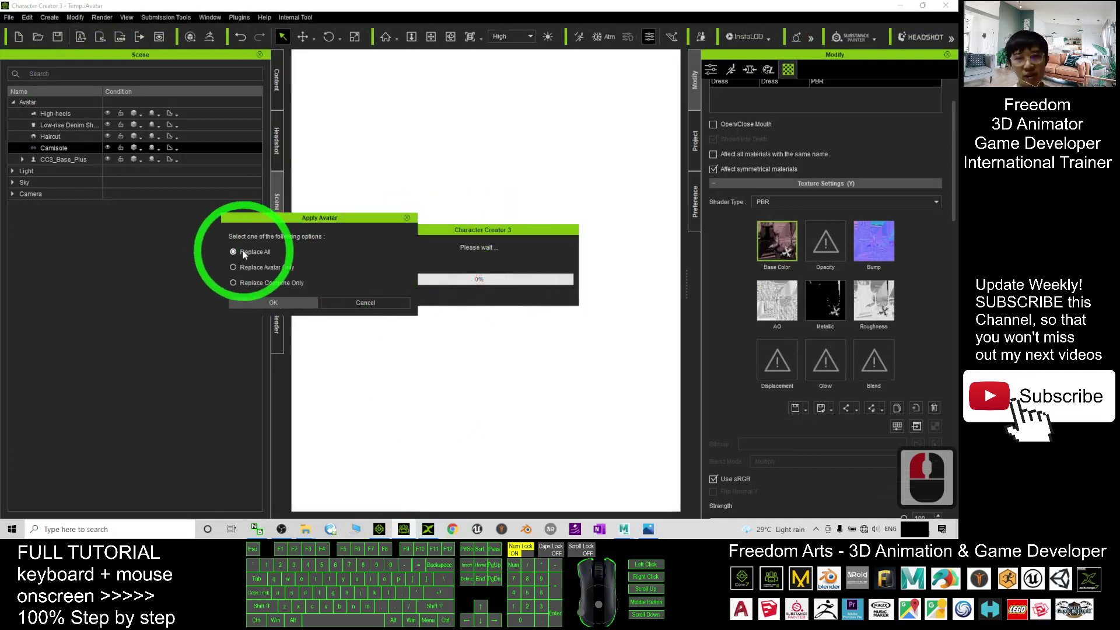
pyautogui.click(260, 303)
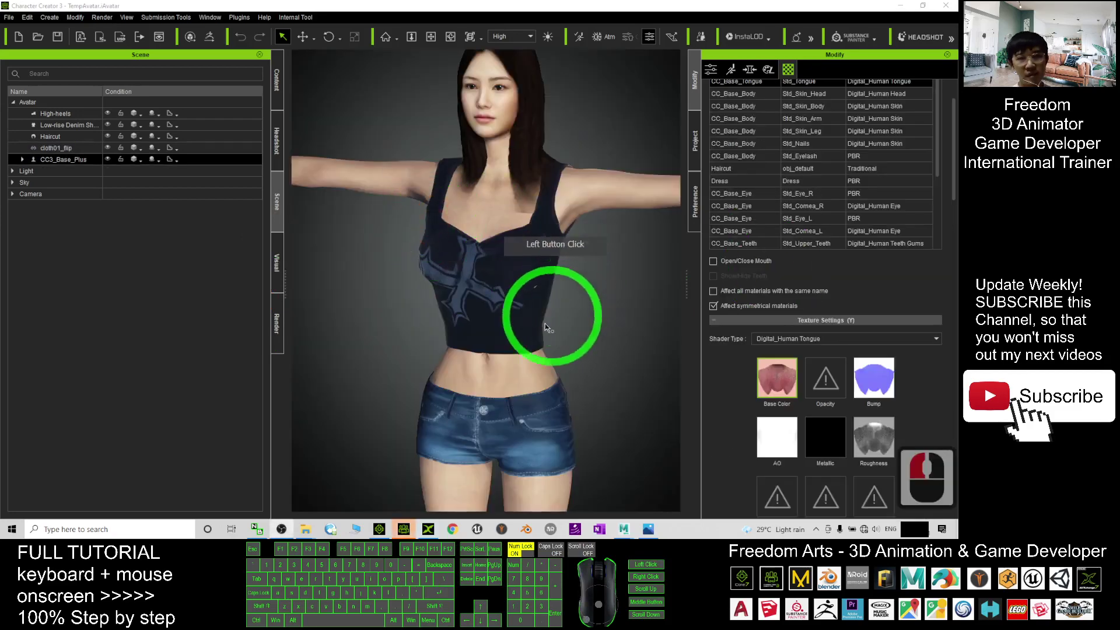
# Step: Select the cloth01_flip camisole on the avatar, viewed from a three-quarter angle
pyautogui.moveTo(342, 330)
pyautogui.mouseDown()
pyautogui.moveTo(742, 294)
pyautogui.moveTo(398, 341)
pyautogui.moveTo(591, 268)
pyautogui.moveTo(512, 270)
pyautogui.mouseUp()
pyautogui.doubleClick(512, 249)
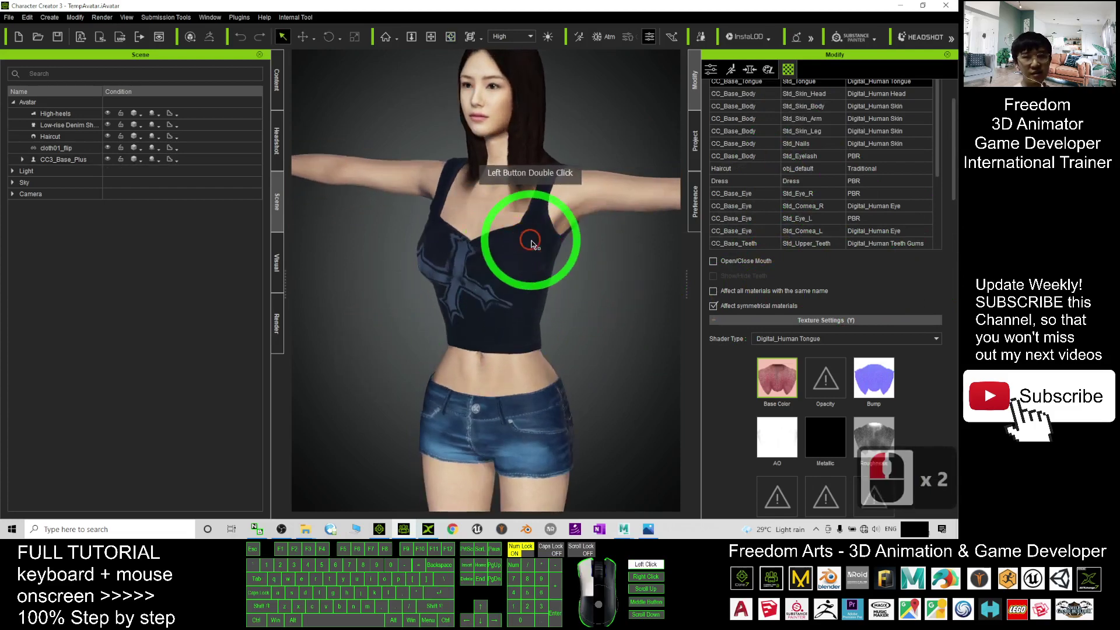
pyautogui.doubleClick(146, 159)
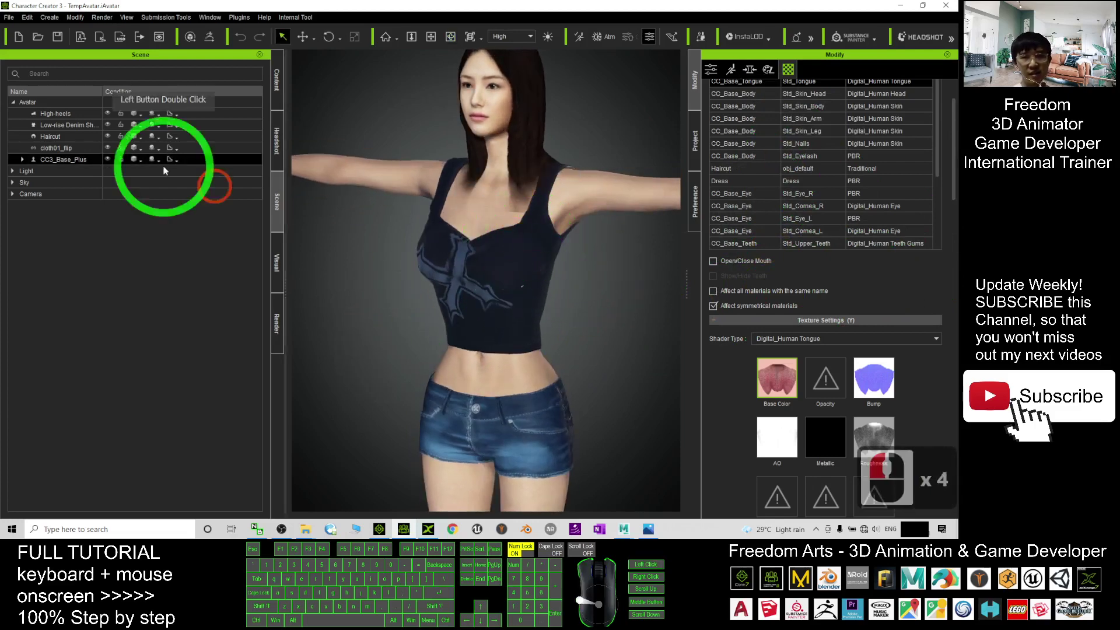
pyautogui.click(56, 147)
pyautogui.press('x')
pyautogui.click(611, 309)
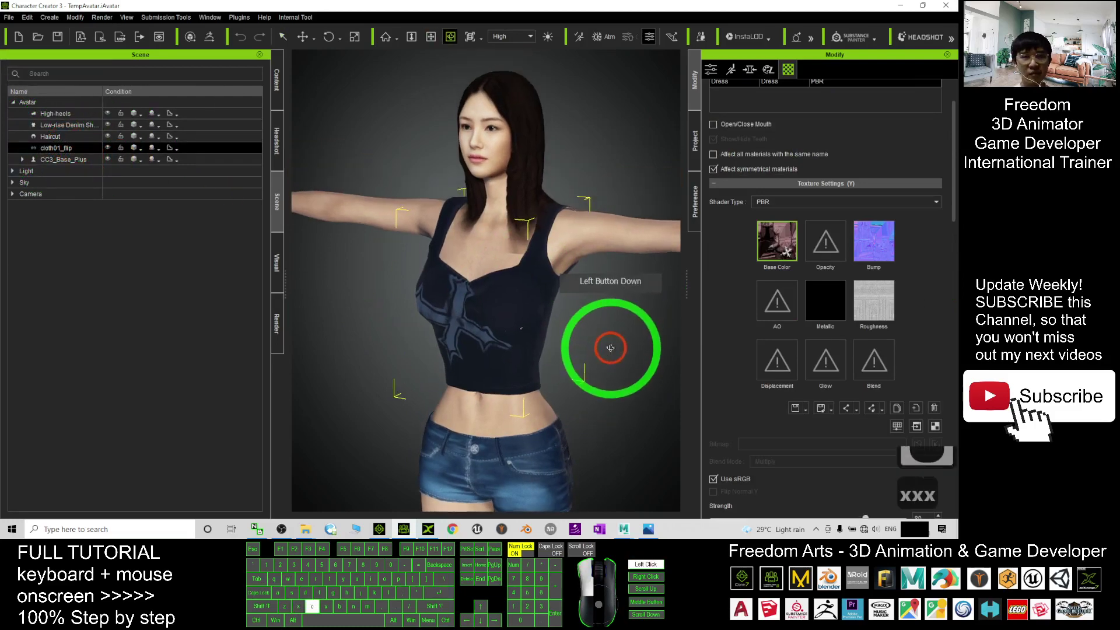
pyautogui.press('c')
pyautogui.moveTo(725, 342)
pyautogui.mouseDown()
pyautogui.moveTo(499, 331)
pyautogui.moveTo(694, 309)
pyautogui.mouseUp()
# Step: Apply Default-template skin weights to cloth01_flip and frame the camera on it
pyautogui.click(713, 70)
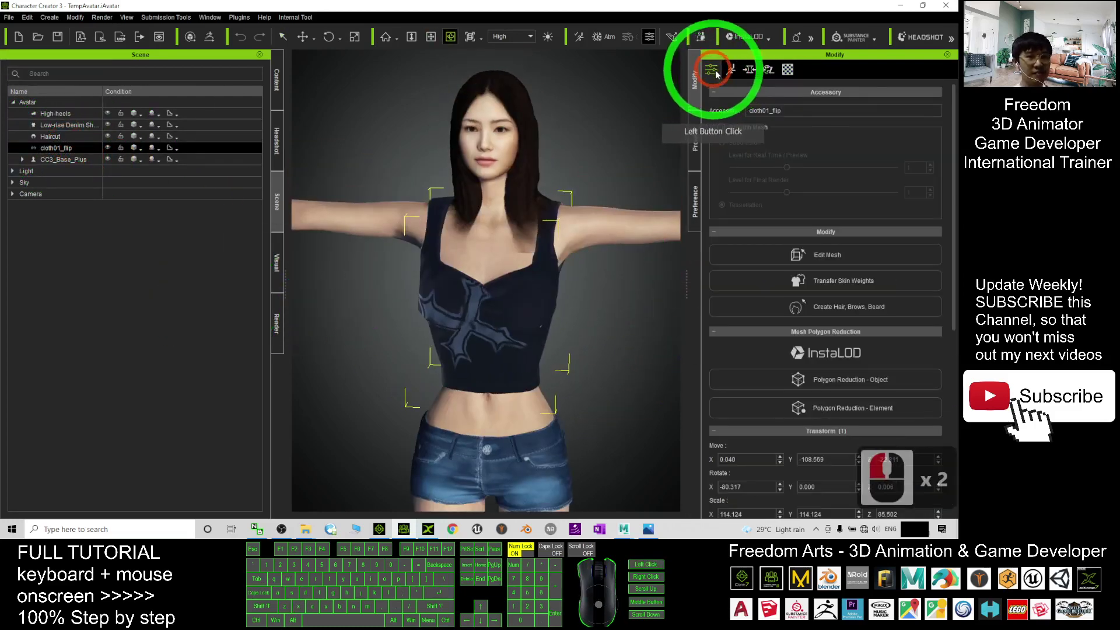
pyautogui.click(838, 285)
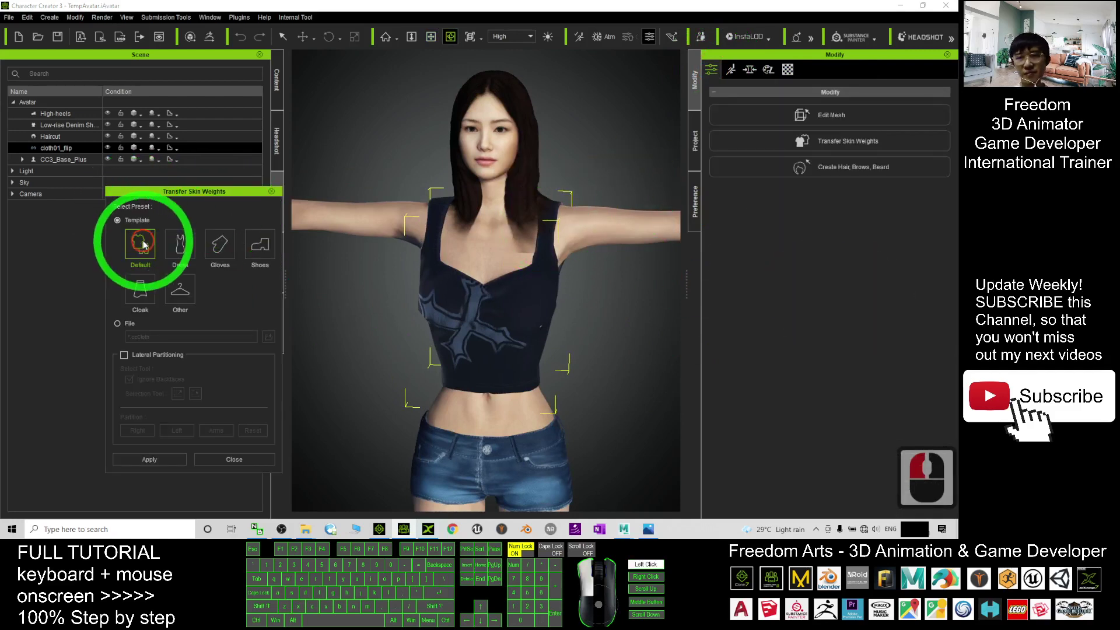
pyautogui.click(141, 247)
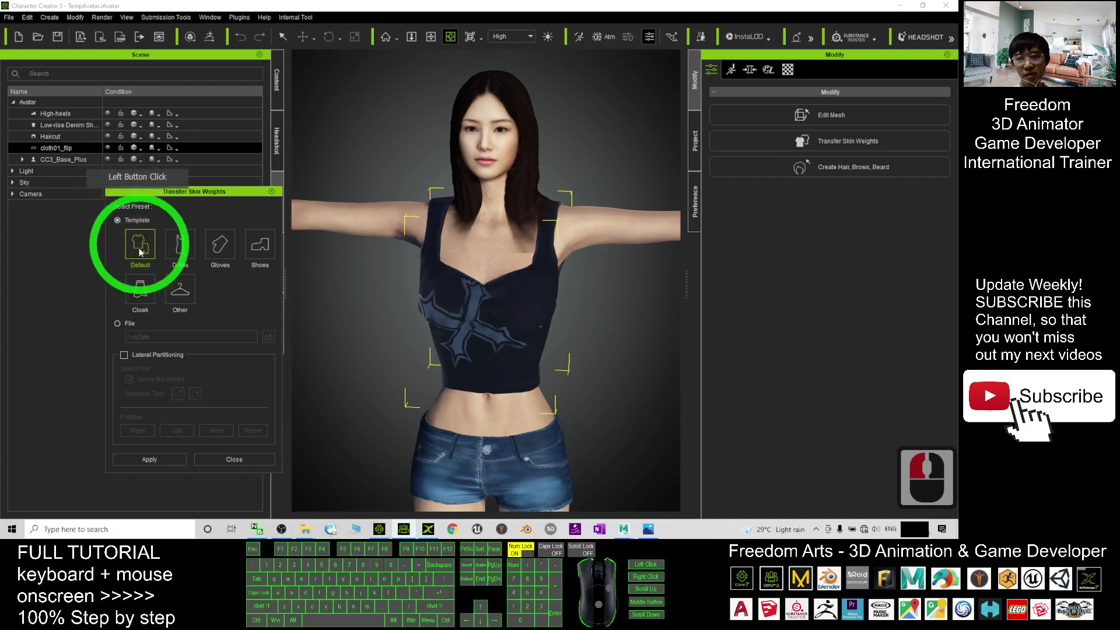
pyautogui.click(148, 459)
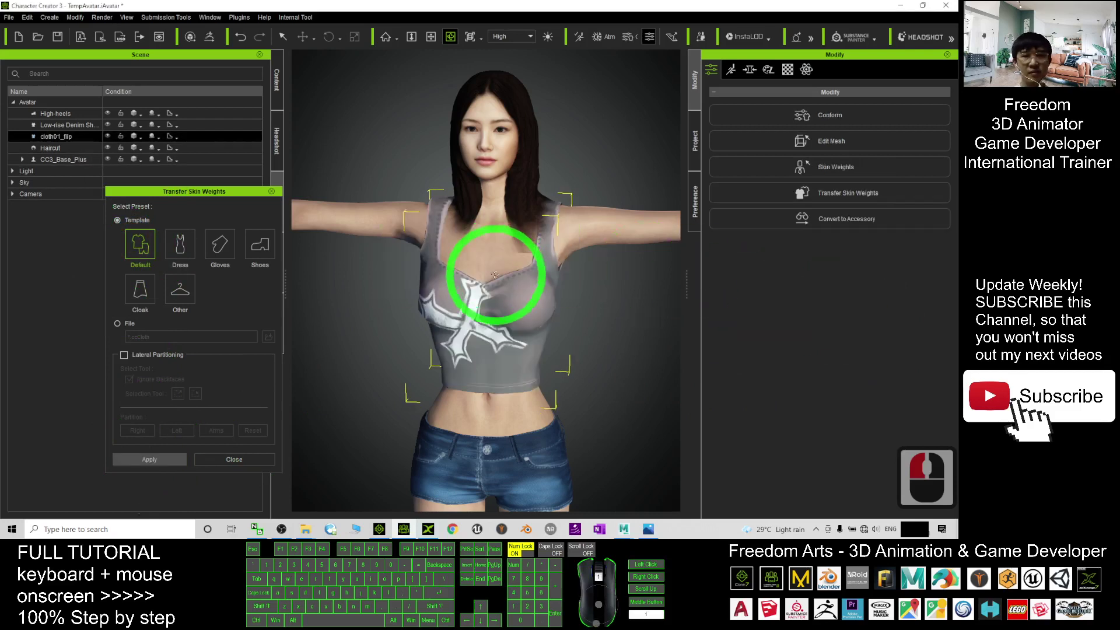
pyautogui.doubleClick(497, 269)
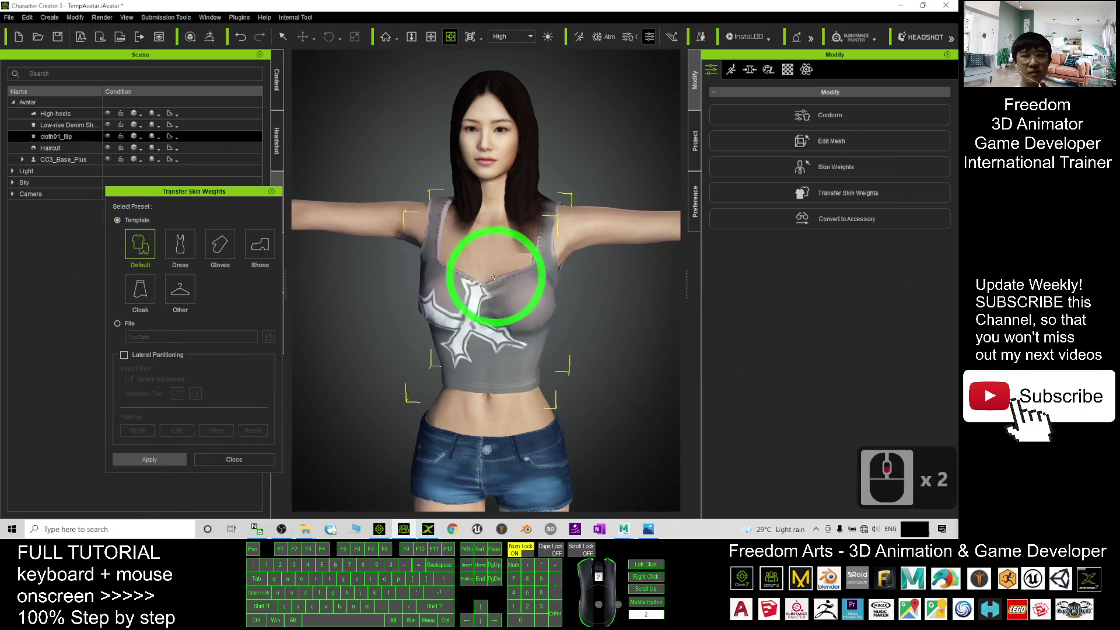
# Step: Keep the camisole's shader as PBR and raise Base Color Strength to 100, restoring the maroon
pyautogui.click(234, 459)
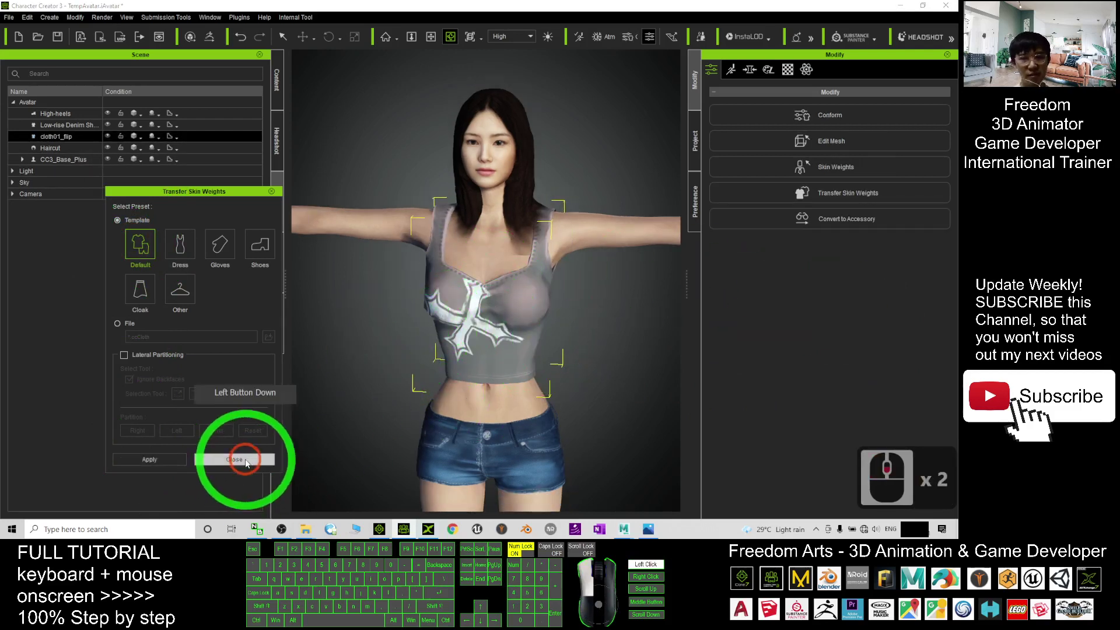
pyautogui.click(788, 70)
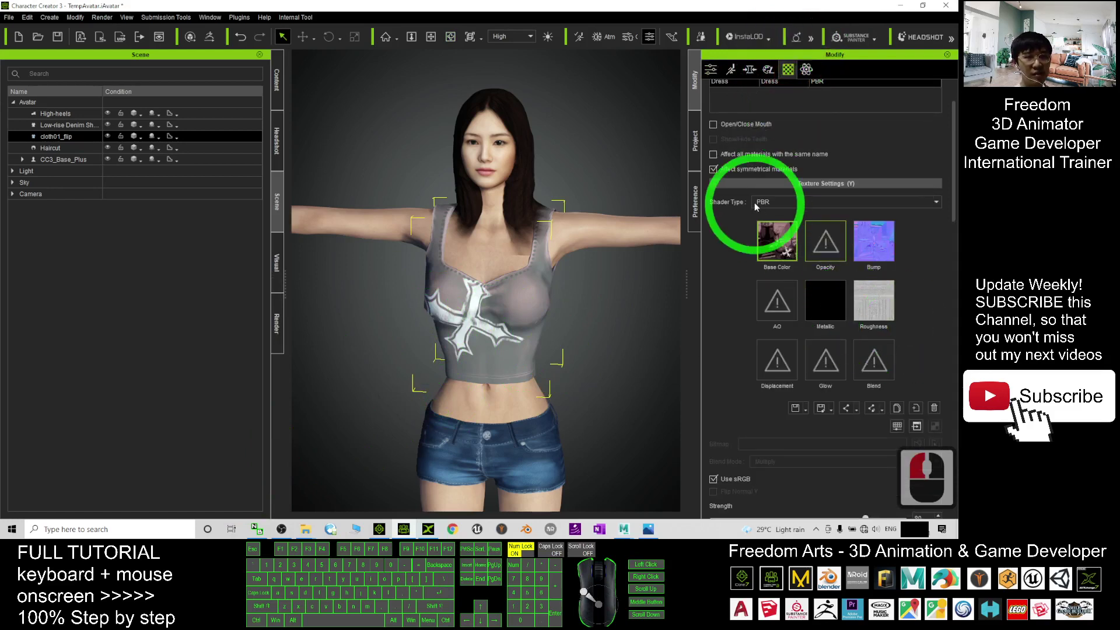
pyautogui.click(779, 202)
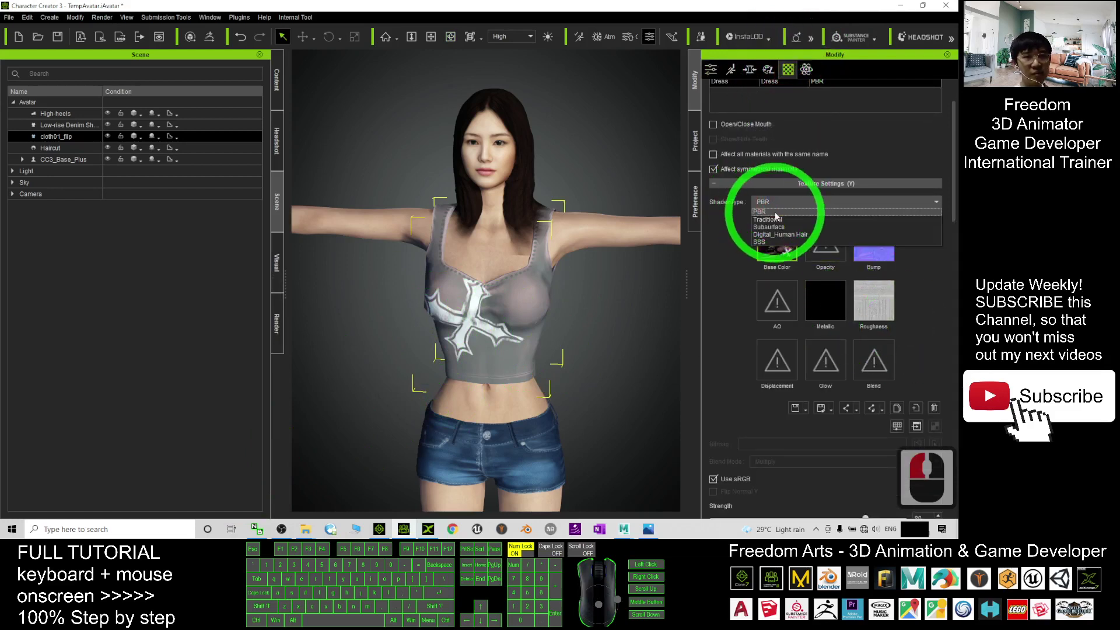
pyautogui.click(733, 267)
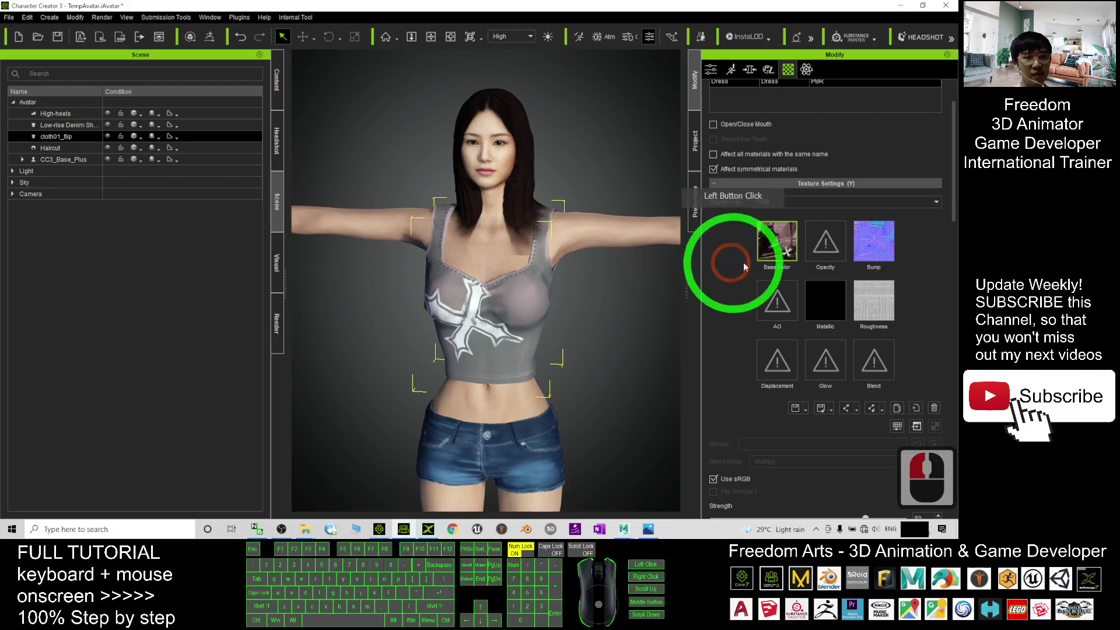
pyautogui.moveTo(956, 179); pyautogui.dragTo(956, 242)
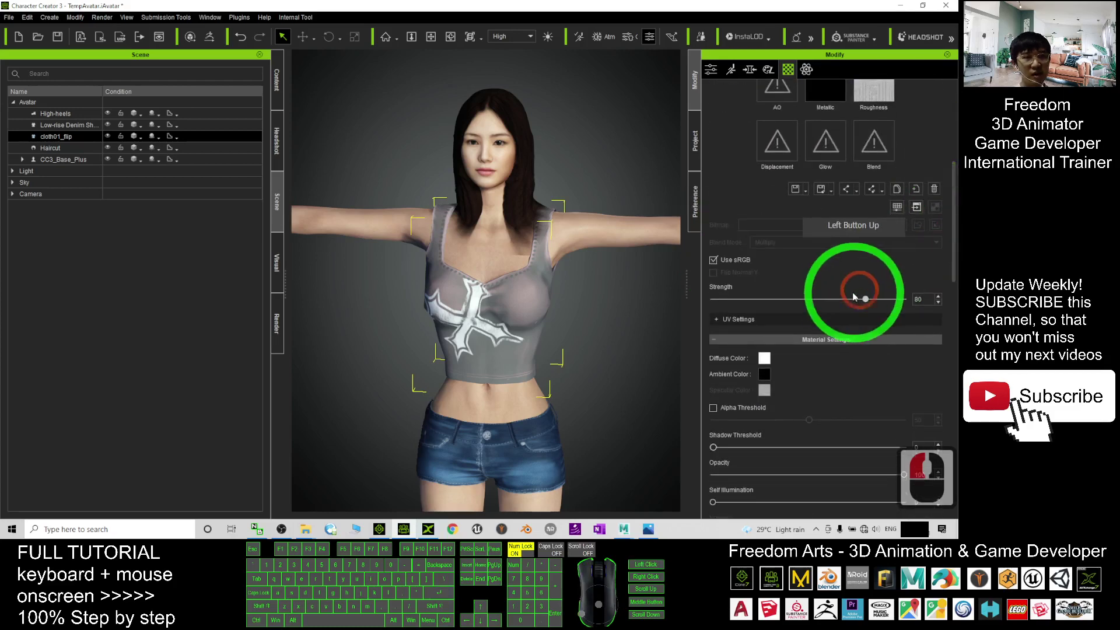
pyautogui.moveTo(865, 300); pyautogui.dragTo(944, 300)
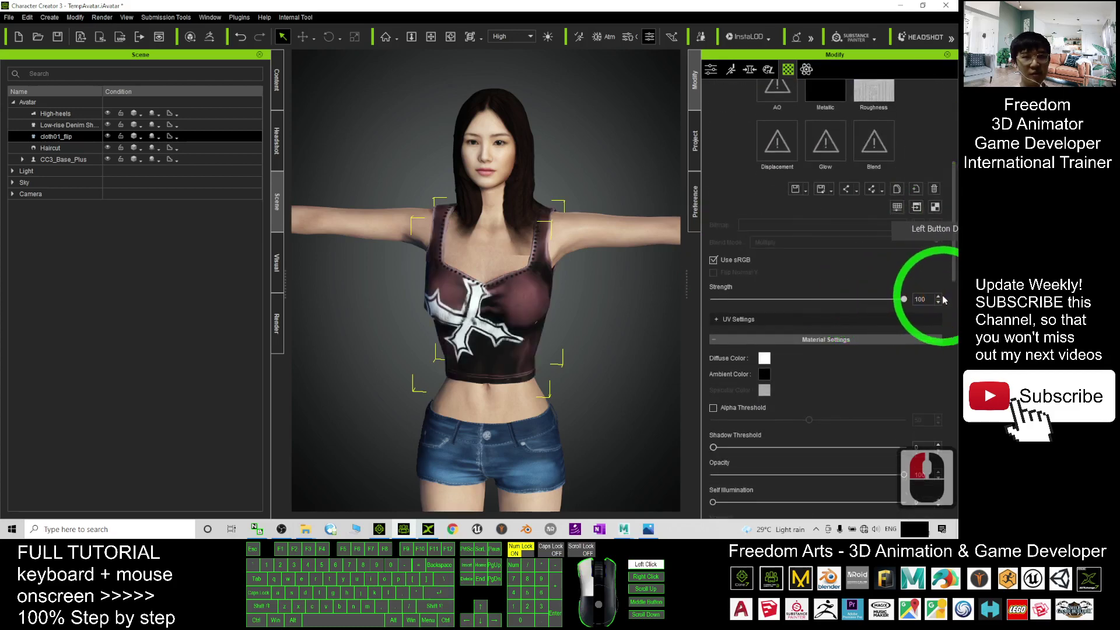
pyautogui.moveTo(452, 342)
pyautogui.mouseDown()
pyautogui.moveTo(770, 299)
pyautogui.moveTo(392, 278)
pyautogui.mouseUp()
pyautogui.scroll(6, 556, 307)
pyautogui.scroll(7, 632, 332)
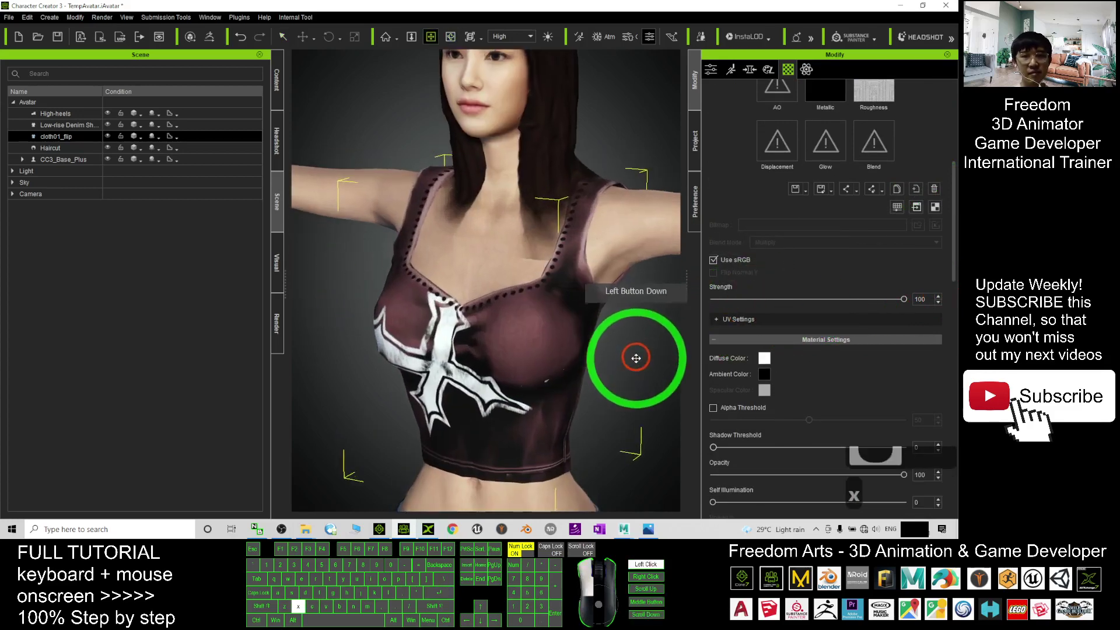
pyautogui.moveTo(569, 304)
pyautogui.mouseDown()
pyautogui.moveTo(395, 315)
pyautogui.moveTo(603, 363)
pyautogui.moveTo(642, 430)
pyautogui.moveTo(912, 404)
pyautogui.moveTo(449, 337)
pyautogui.mouseUp()
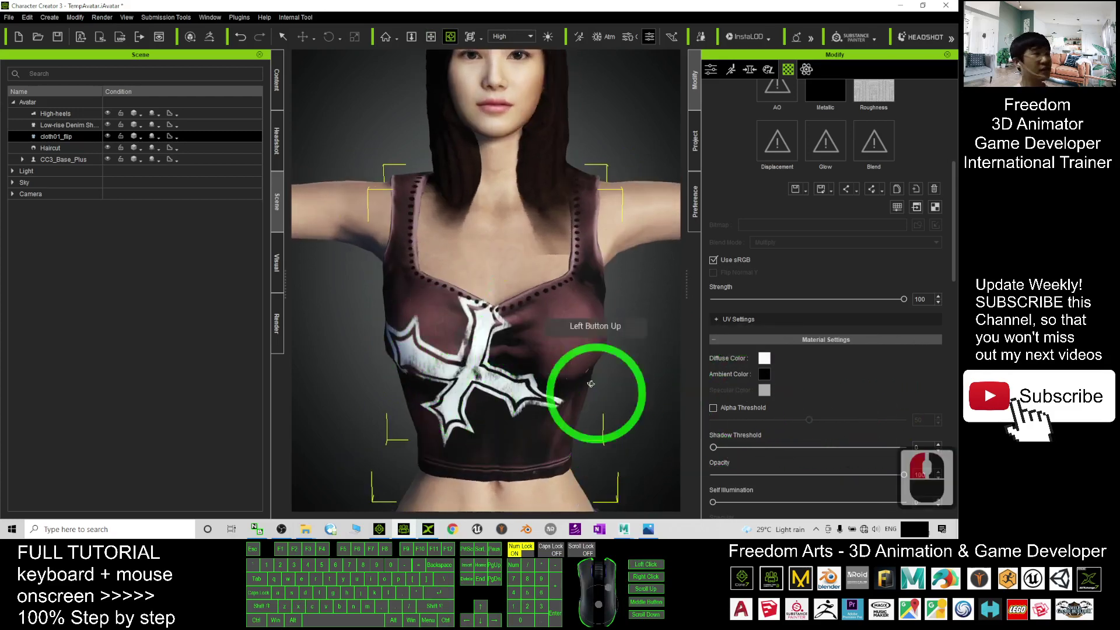
pyautogui.click(647, 529)
pyautogui.click(215, 379)
pyautogui.scroll(3, 227, 213)
pyautogui.scroll(2, 228, 215)
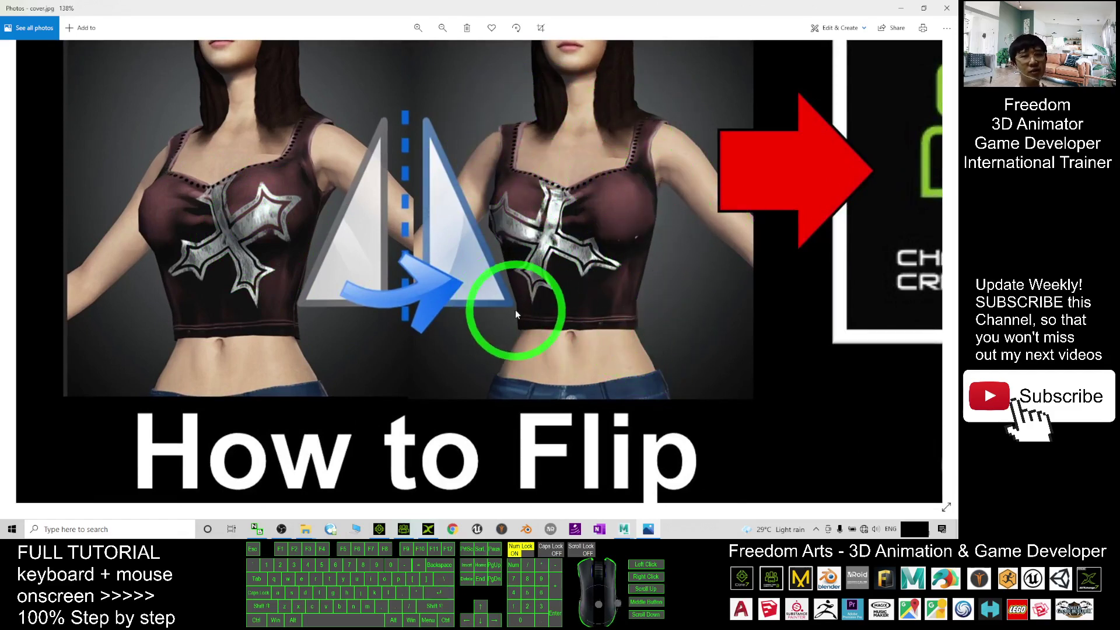
pyautogui.click(899, 12)
pyautogui.scroll(-5, 532, 295)
# Step: Orbit and reframe the view to inspect the camisole across the character's chest
pyautogui.scroll(-6, 600, 320)
pyautogui.press('c')
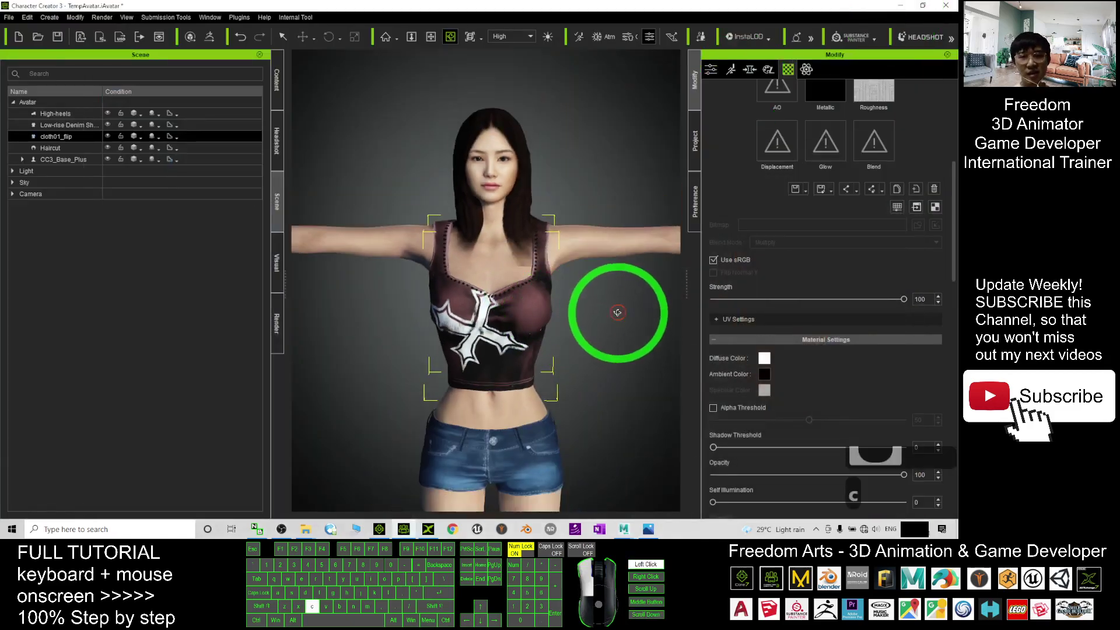
pyautogui.moveTo(525, 325)
pyautogui.mouseDown()
pyautogui.moveTo(513, 327)
pyautogui.moveTo(593, 338)
pyautogui.moveTo(582, 325)
pyautogui.mouseUp()
pyautogui.scroll(6, 541, 322)
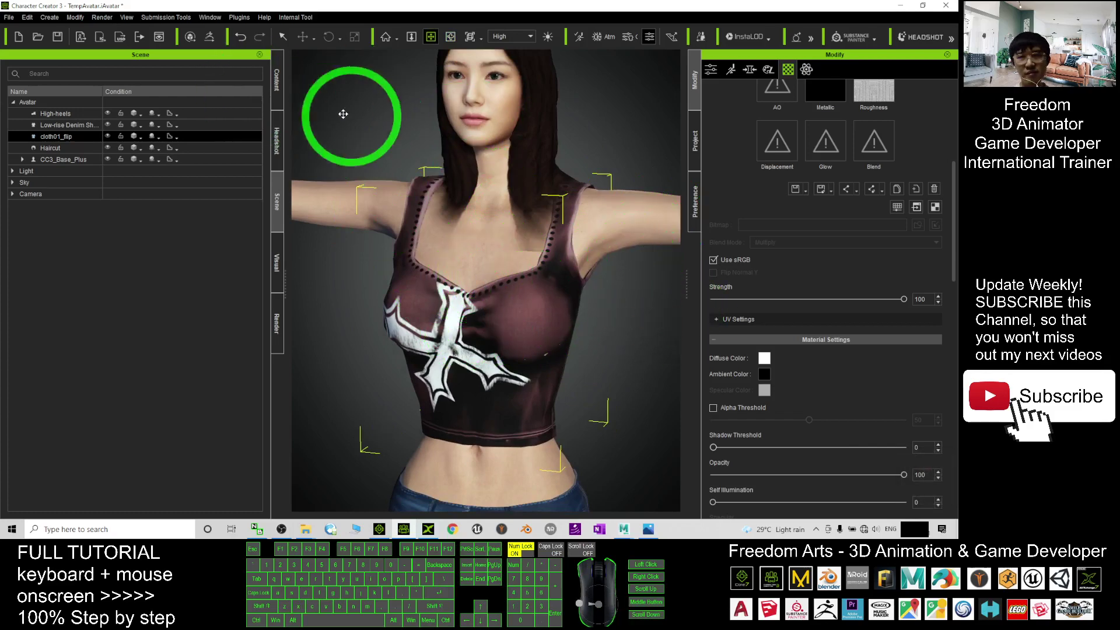
pyautogui.click(279, 81)
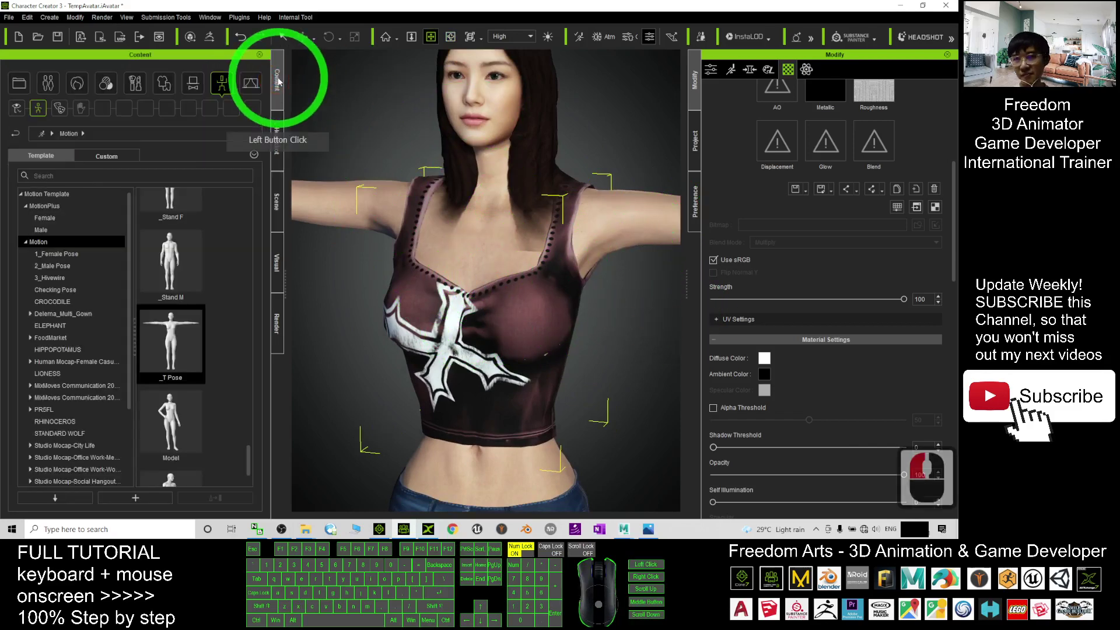
pyautogui.moveTo(587, 305); pyautogui.dragTo(475, 338)
pyautogui.scroll(6, 476, 375)
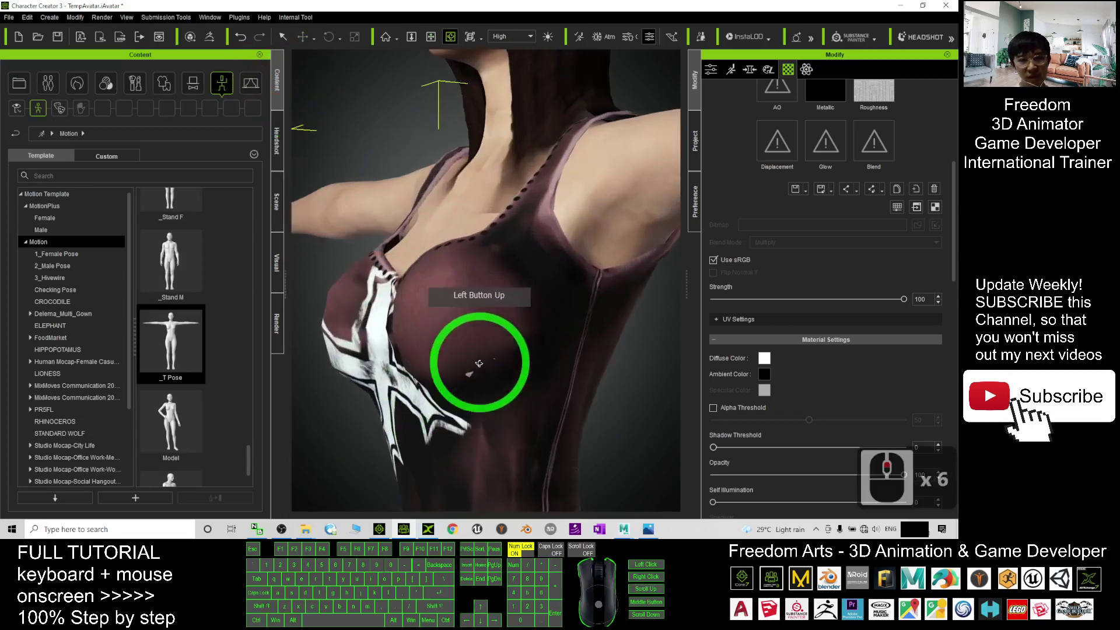
pyautogui.moveTo(537, 380); pyautogui.dragTo(622, 382)
pyautogui.scroll(-7, 565, 325)
pyautogui.press('c')
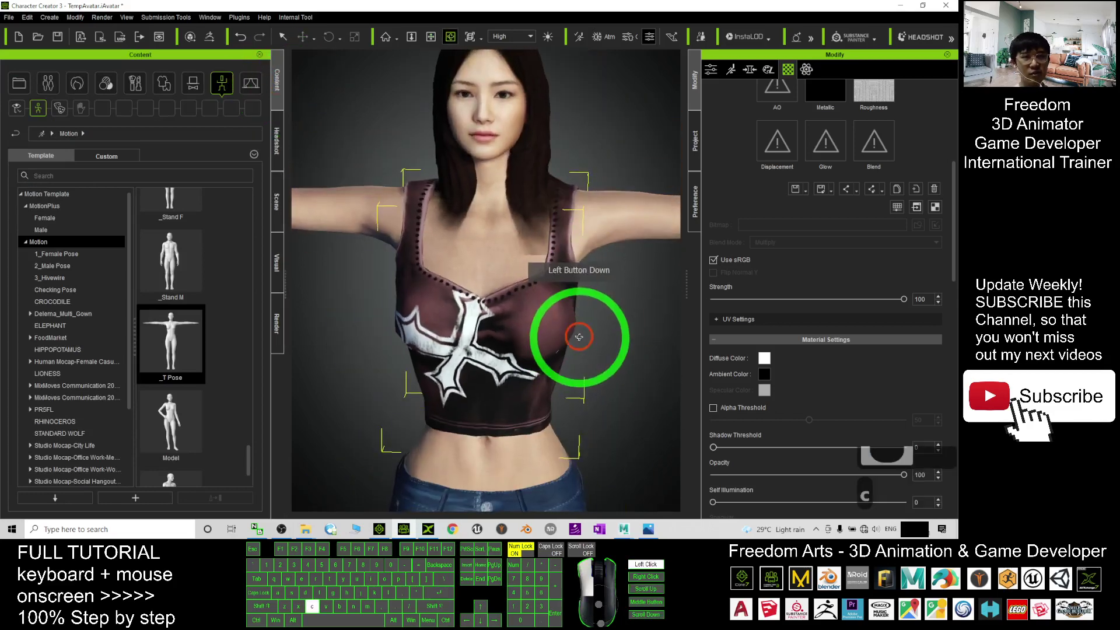
# Step: Recalculate the camisole's collision in Conform settings, then collapse that section
pyautogui.click(711, 69)
pyautogui.click(844, 245)
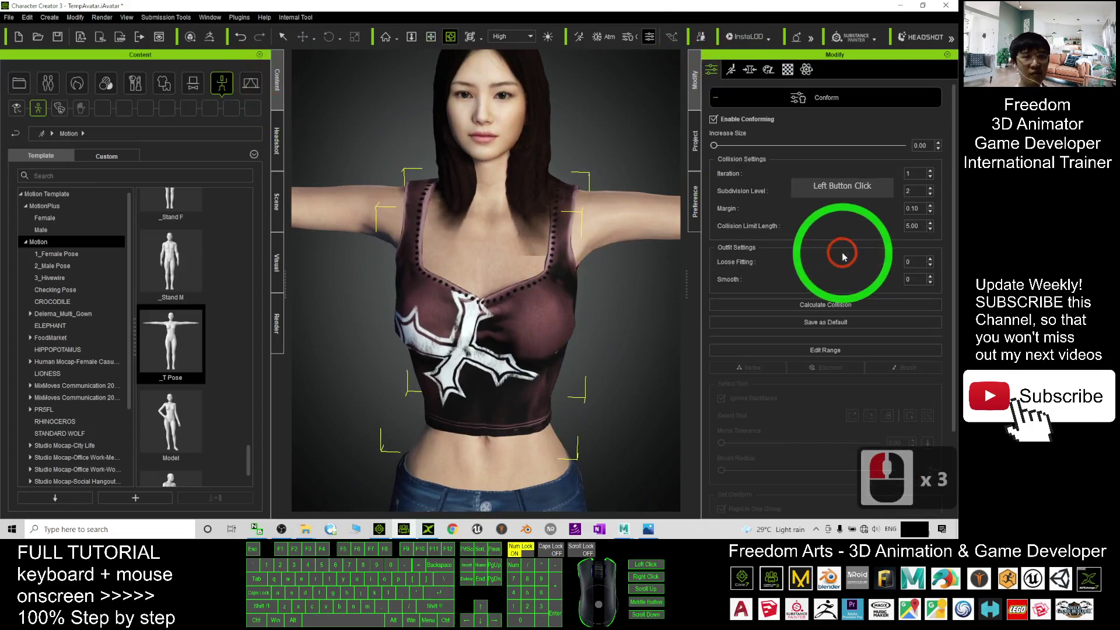
pyautogui.click(824, 303)
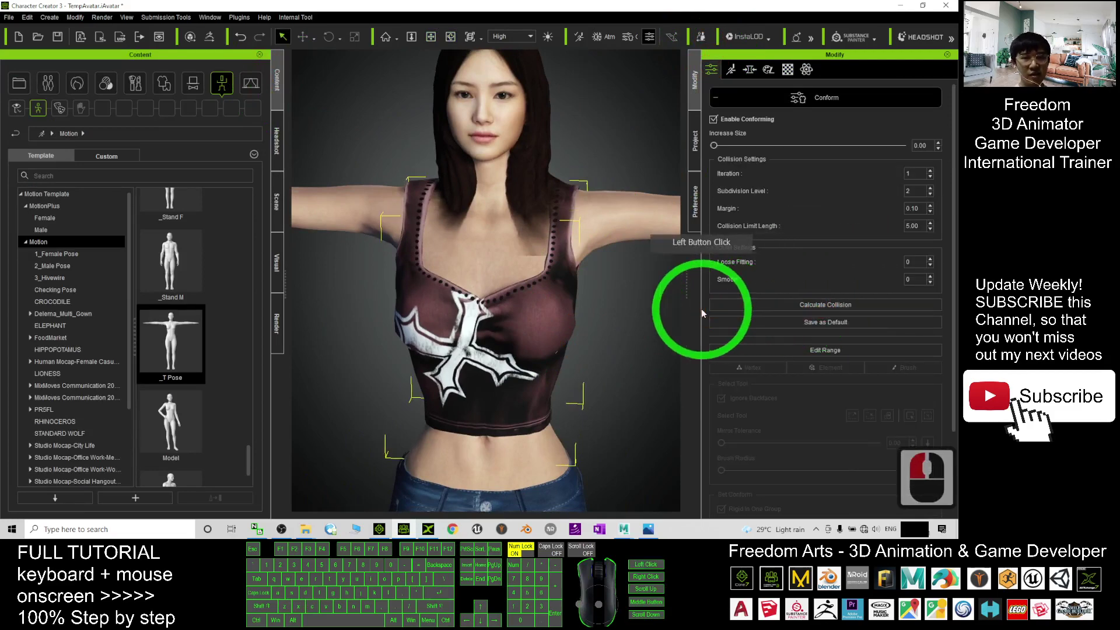
pyautogui.moveTo(590, 300)
pyautogui.mouseDown()
pyautogui.moveTo(547, 252)
pyautogui.moveTo(559, 130)
pyautogui.mouseUp()
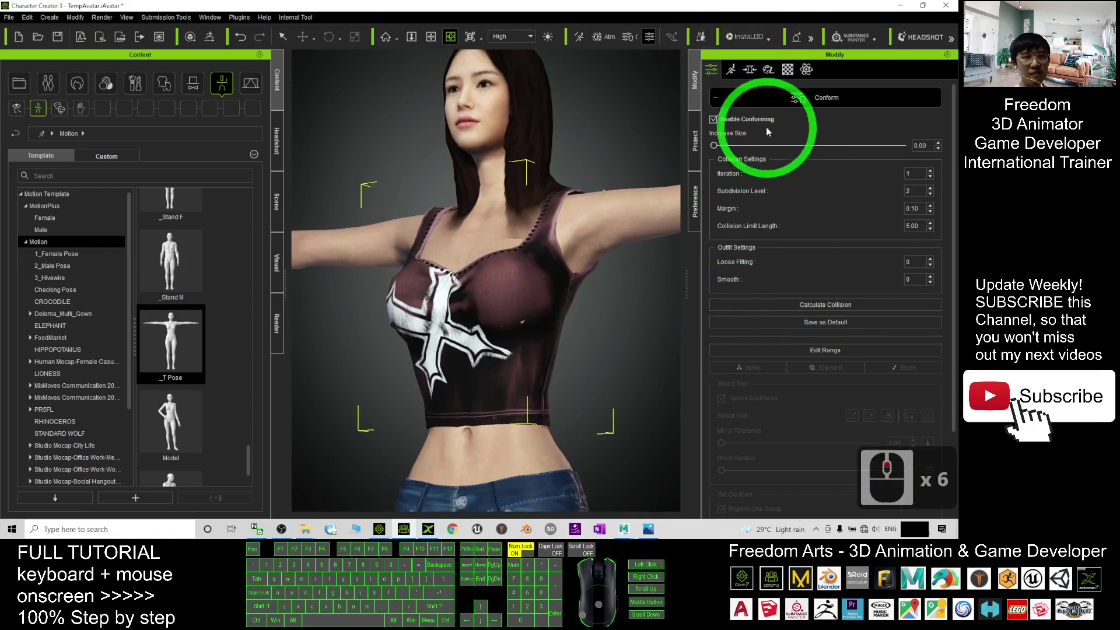
pyautogui.scroll(4, 699, 117)
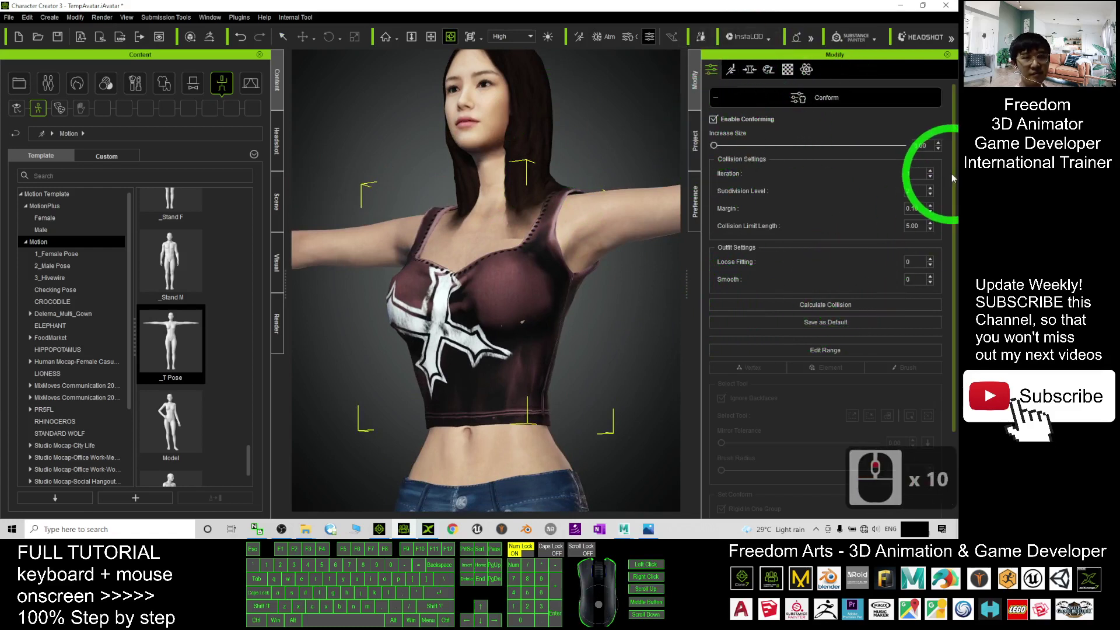
pyautogui.click(831, 100)
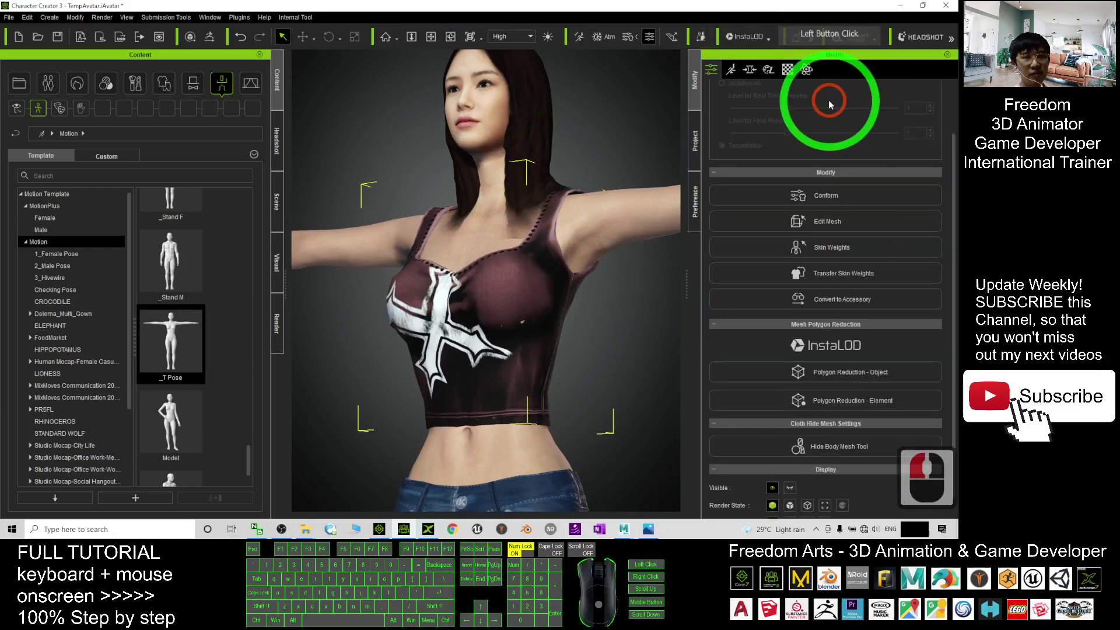
# Step: Enter mesh editing in Sculpt mode and make a first brush stroke on the chest
pyautogui.click(846, 220)
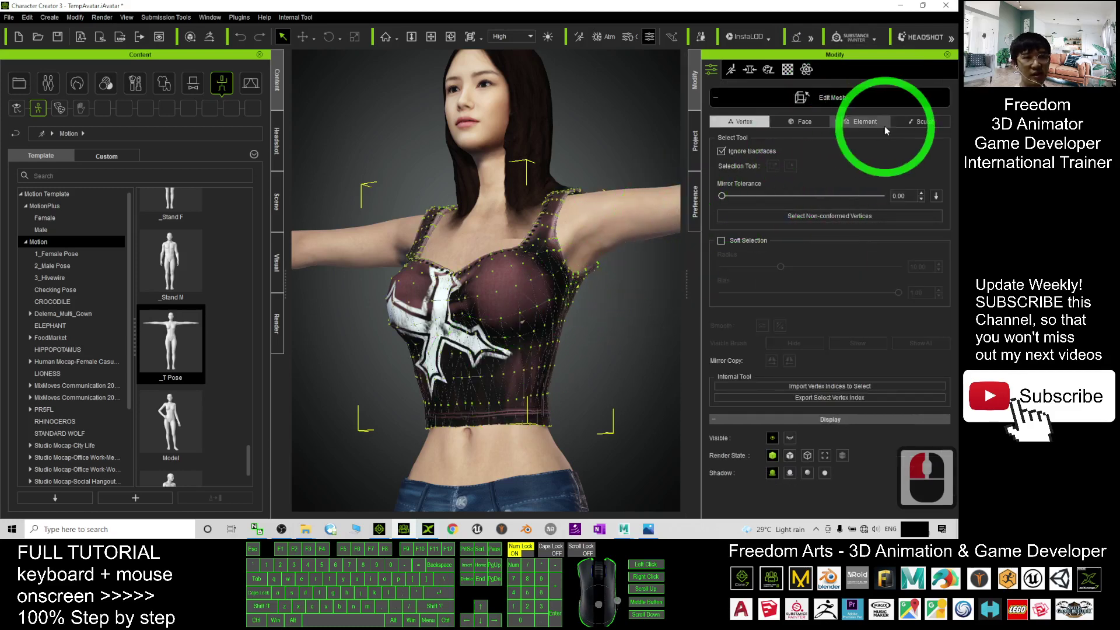
pyautogui.click(920, 121)
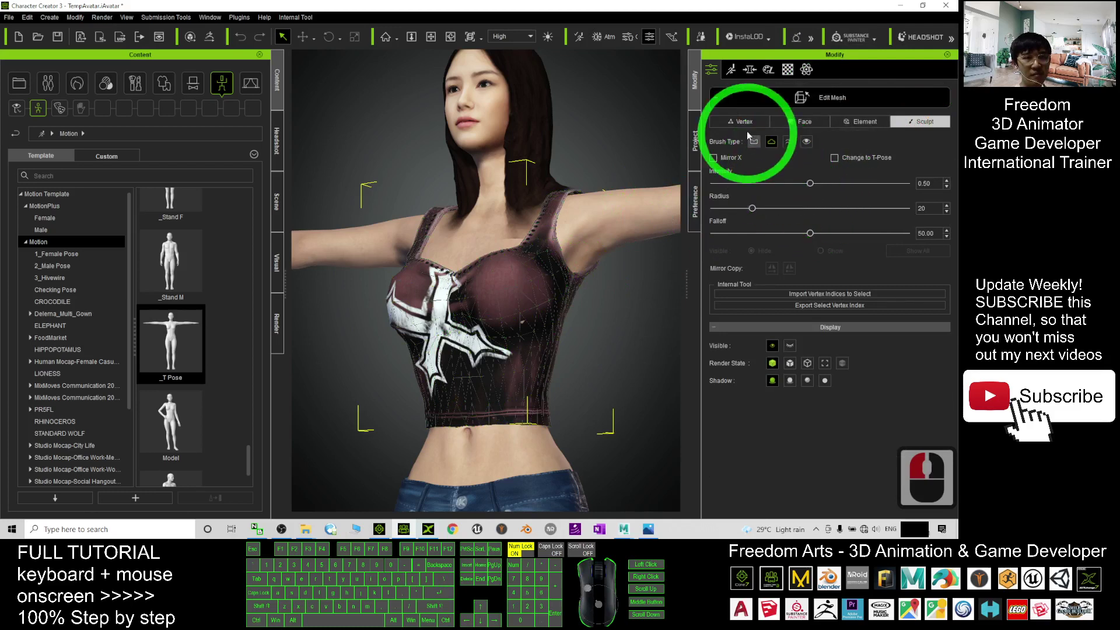
pyautogui.click(532, 325)
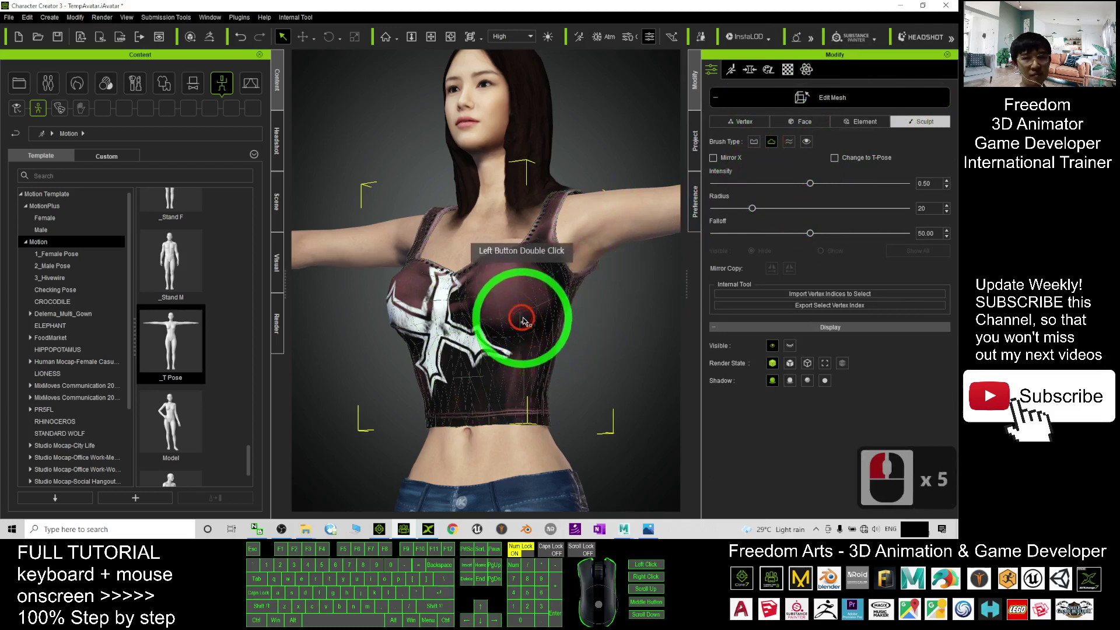
pyautogui.scroll(3, 618, 324)
pyautogui.scroll(-3, 632, 330)
pyautogui.press('c')
pyautogui.moveTo(408, 294); pyautogui.dragTo(402, 270)
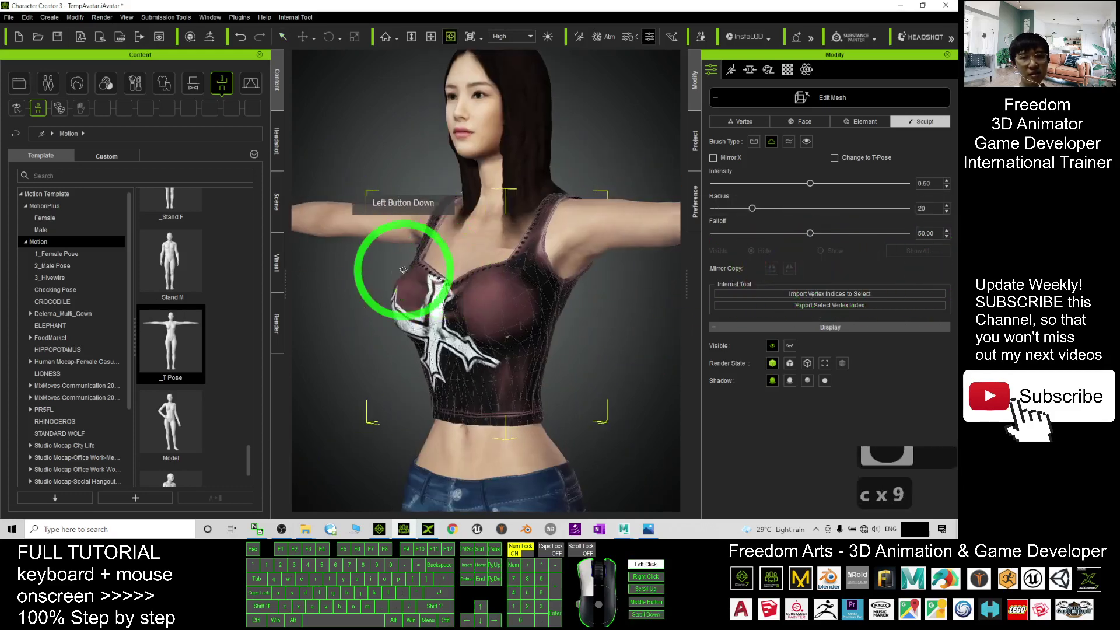
pyautogui.scroll(7, 519, 300)
pyautogui.moveTo(458, 380); pyautogui.dragTo(475, 319)
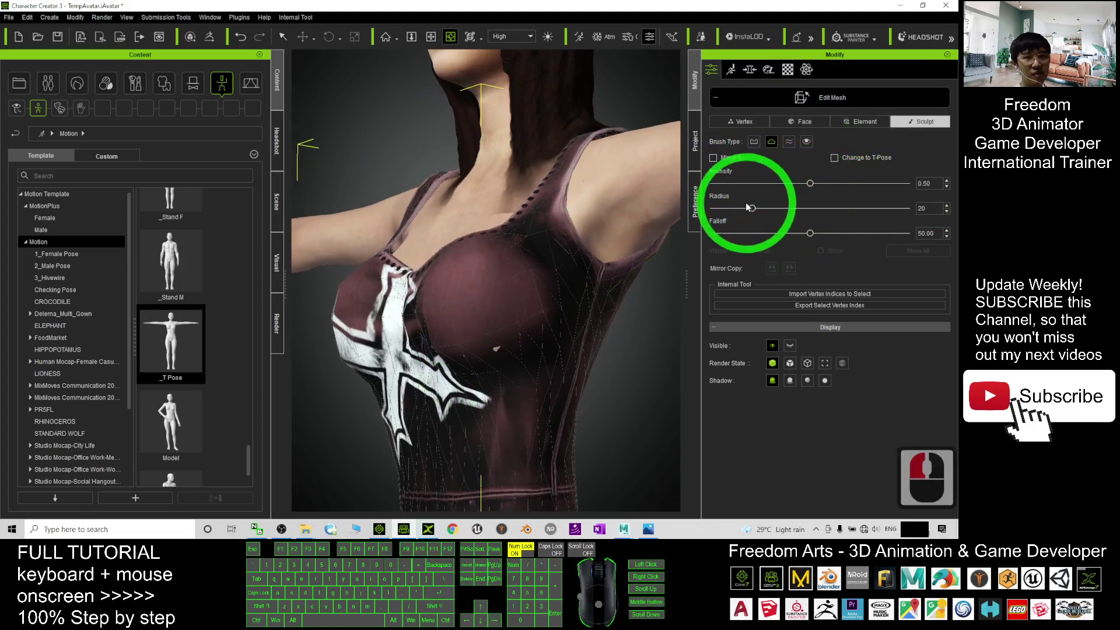
# Step: Raise the sculpt brush radius to 23 and position the view on the neckline
pyautogui.moveTo(752, 208); pyautogui.dragTo(758, 208)
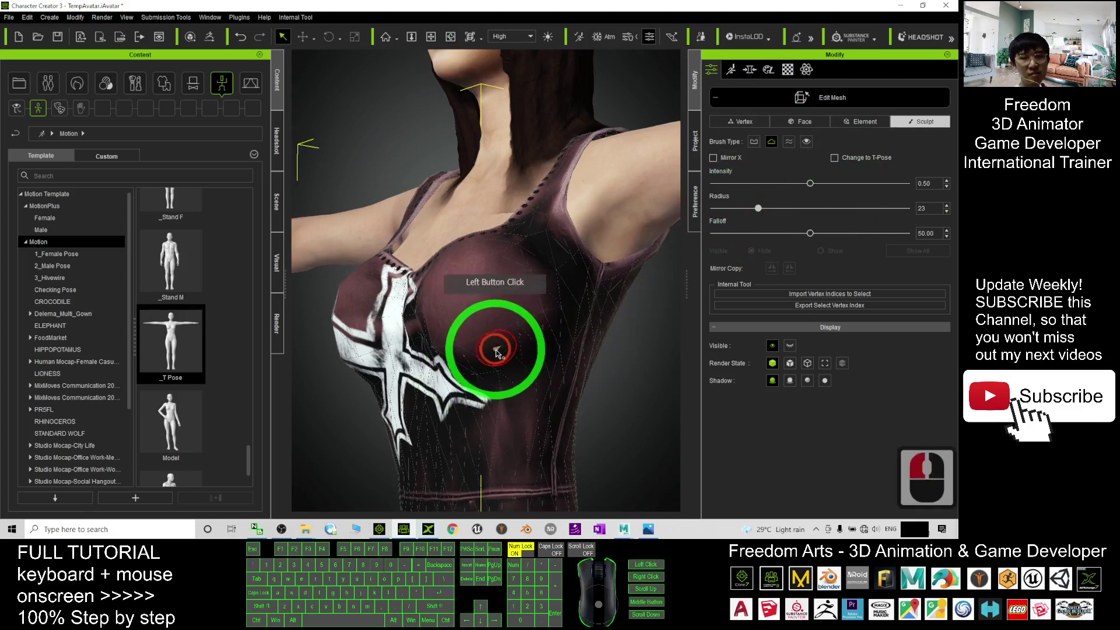
pyautogui.press('c')
pyautogui.moveTo(465, 283); pyautogui.dragTo(545, 281)
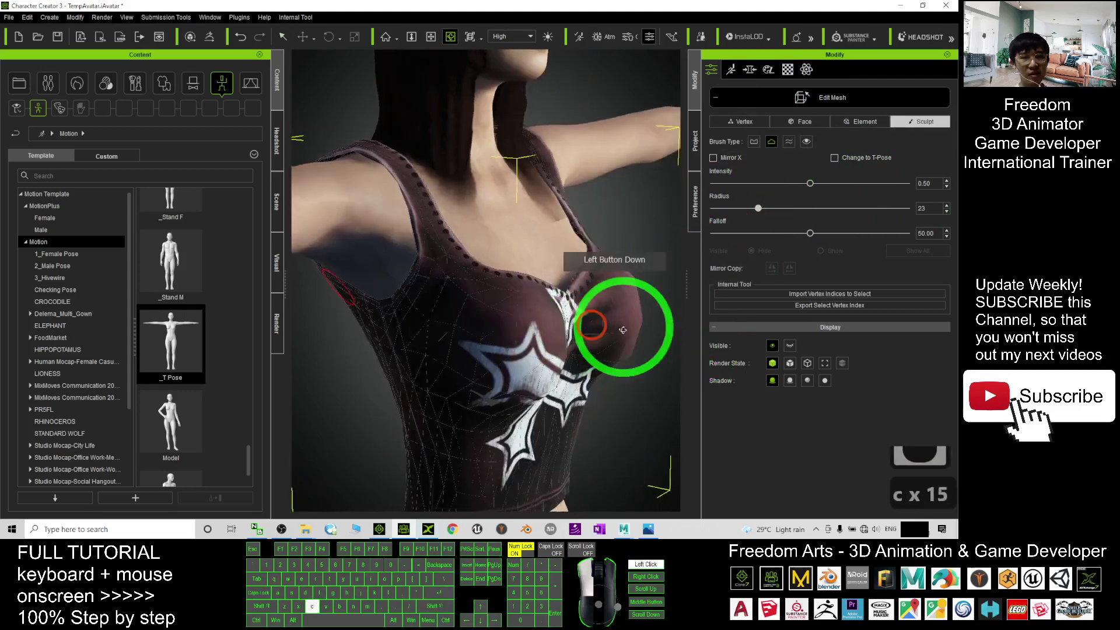
pyautogui.press('c')
pyautogui.moveTo(586, 260); pyautogui.dragTo(583, 159)
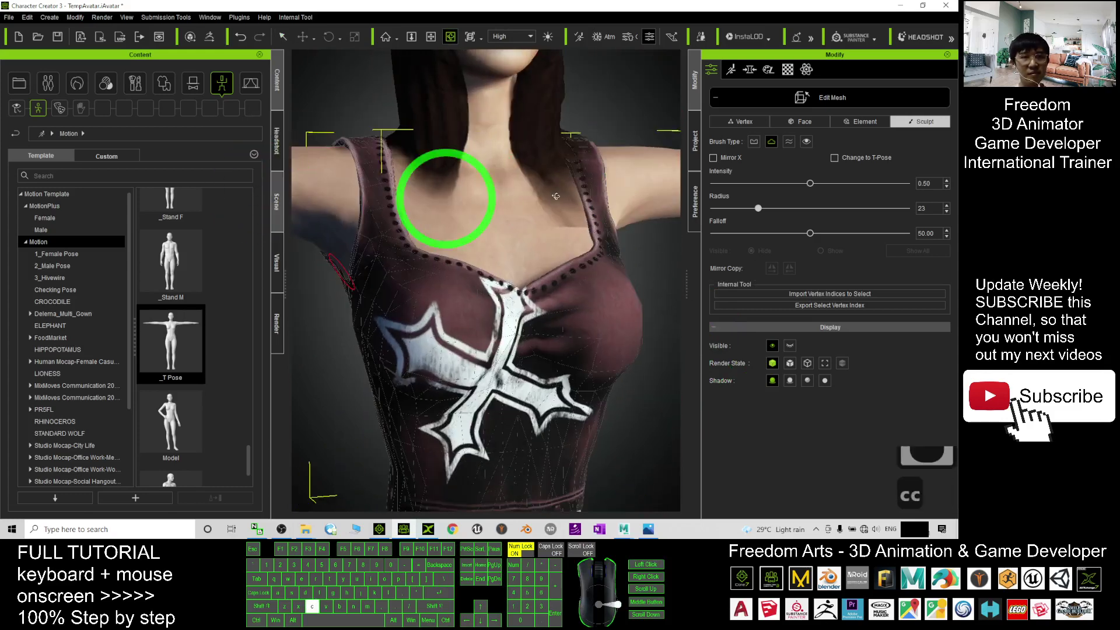
pyautogui.moveTo(582, 160); pyautogui.dragTo(301, 237)
pyautogui.click(807, 147)
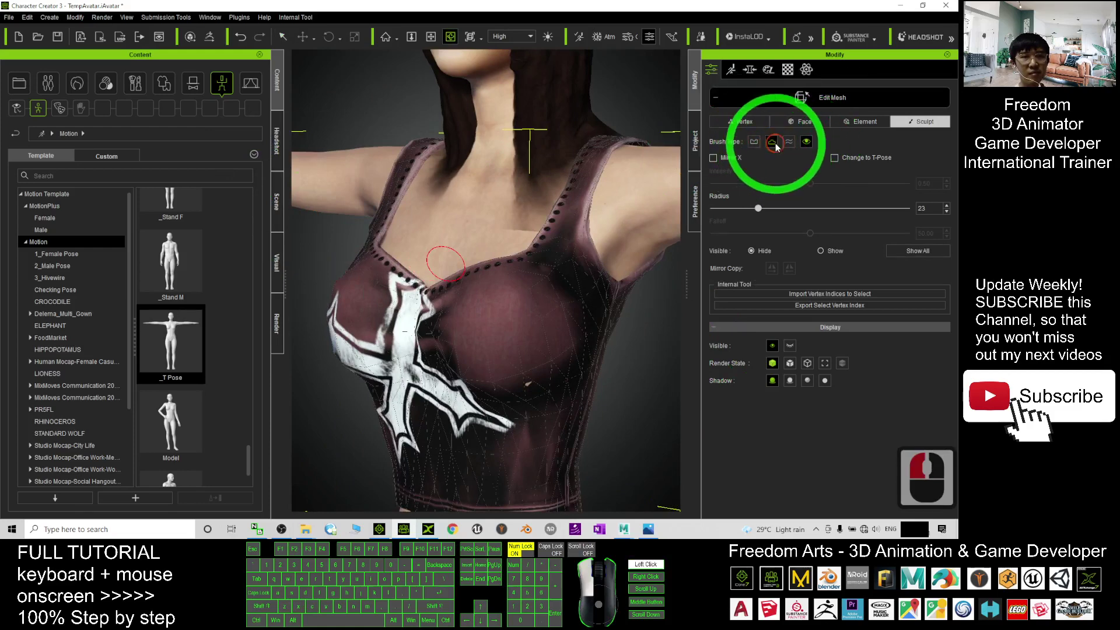
pyautogui.scroll(-5, 562, 212)
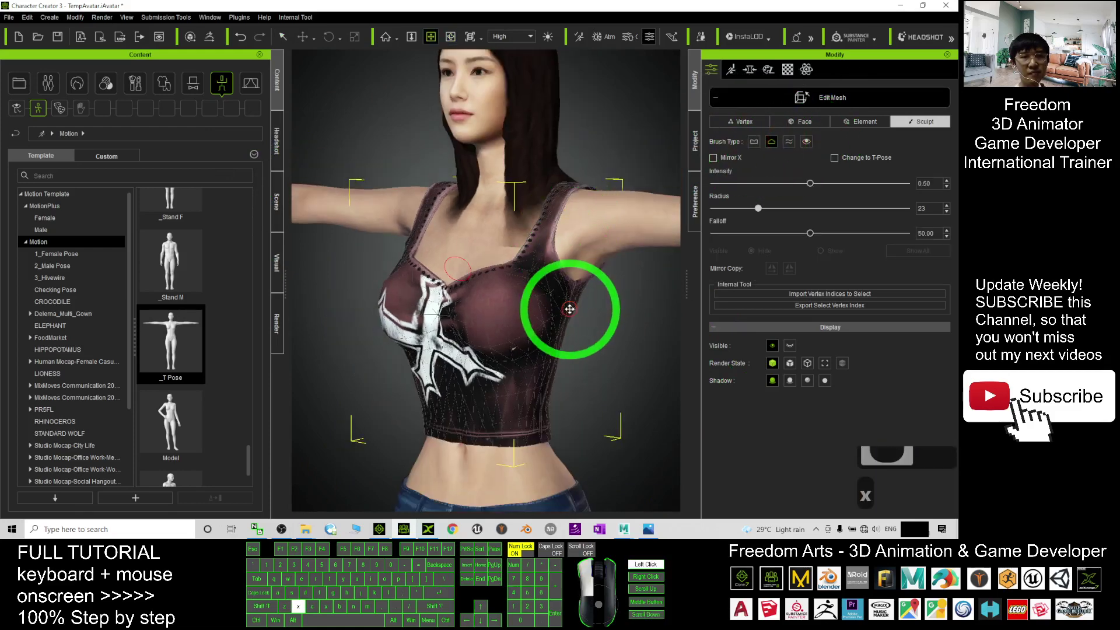
pyautogui.press('c')
pyautogui.moveTo(562, 299)
pyautogui.mouseDown()
pyautogui.moveTo(566, 285)
pyautogui.moveTo(688, 276)
pyautogui.moveTo(471, 233)
pyautogui.mouseUp()
pyautogui.scroll(11, 516, 331)
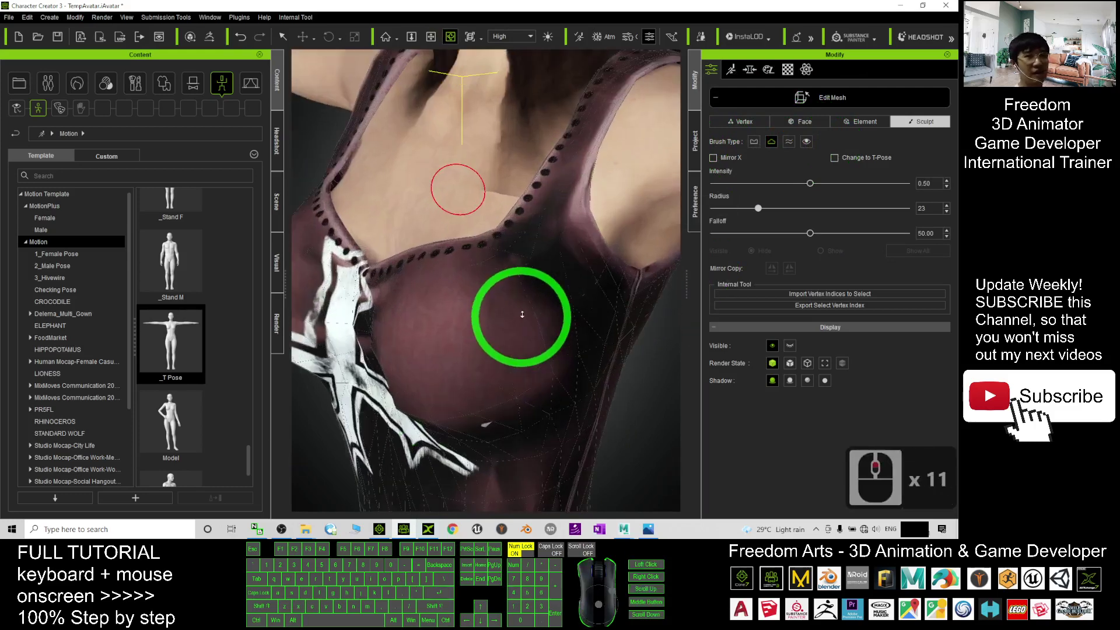
pyautogui.scroll(3, 518, 315)
pyautogui.moveTo(518, 295)
pyautogui.mouseDown()
pyautogui.moveTo(500, 307)
pyautogui.moveTo(538, 250)
pyautogui.mouseUp()
pyautogui.scroll(-4, 537, 251)
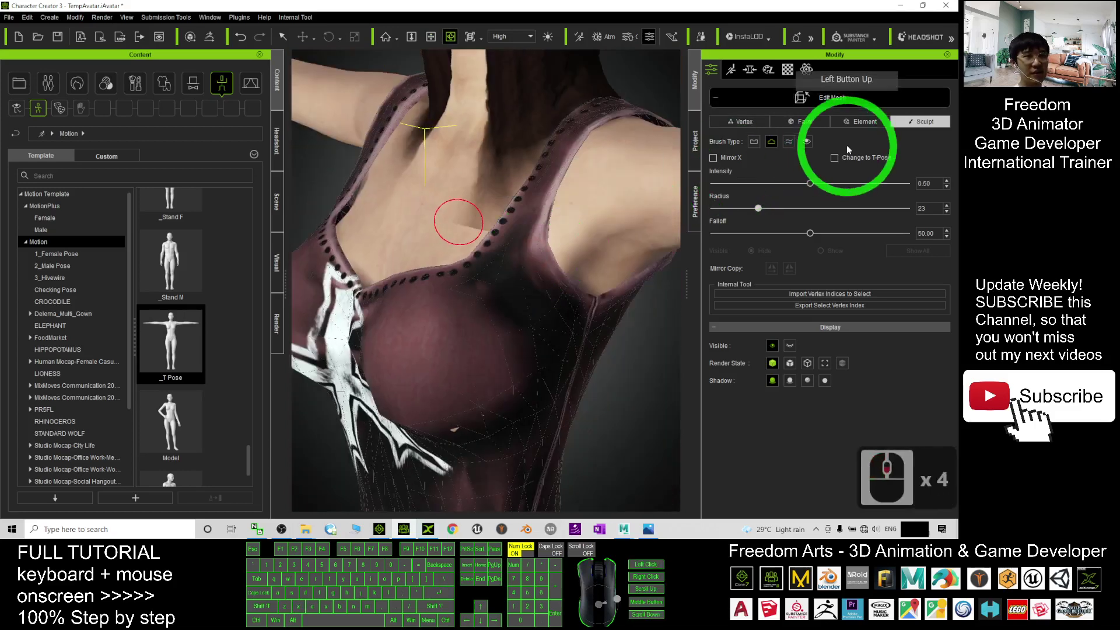
# Step: Brush and smooth the camisole across the chest, then inspect the torso from several angles
pyautogui.click(483, 267)
pyautogui.click(500, 299)
pyautogui.click(464, 297)
pyautogui.click(522, 318)
pyautogui.click(492, 368)
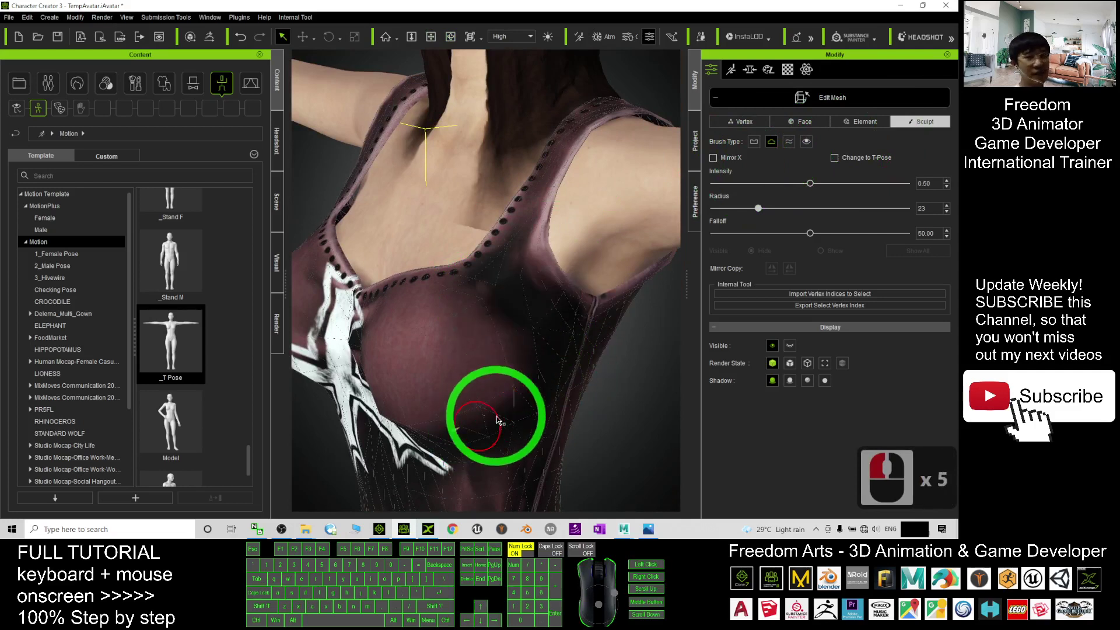
pyautogui.click(455, 430)
pyautogui.click(457, 426)
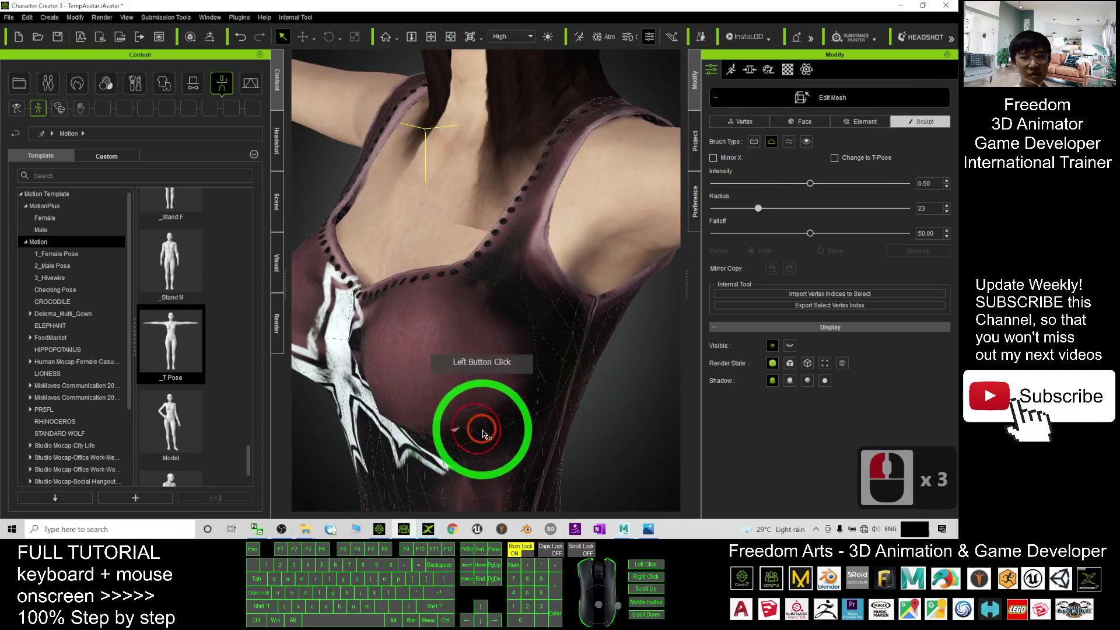
pyautogui.click(525, 369)
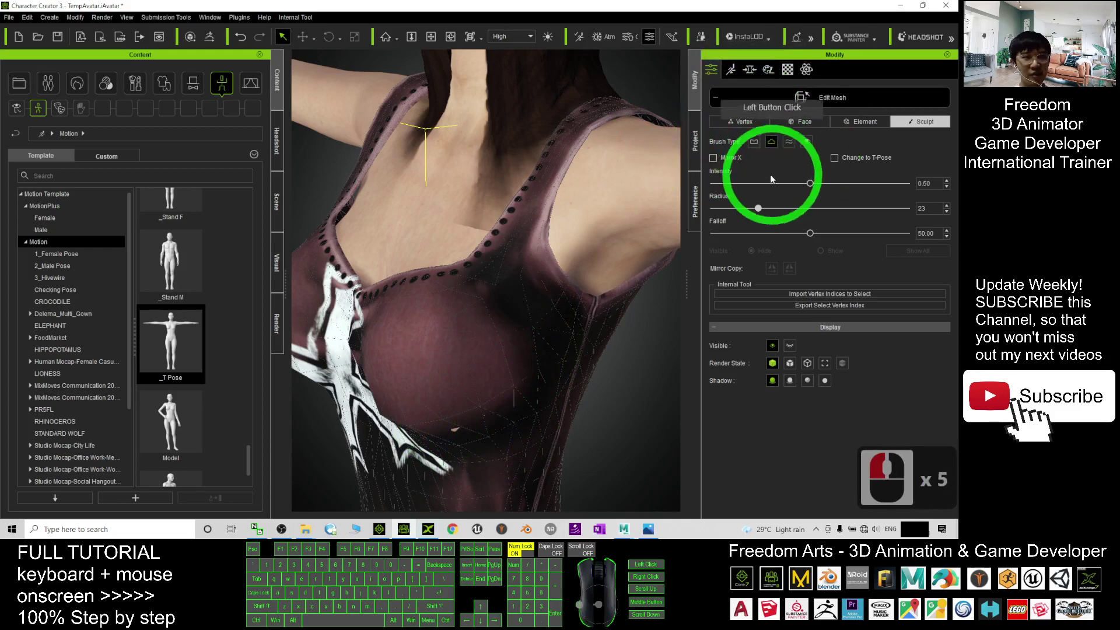
pyautogui.scroll(-11, 576, 194)
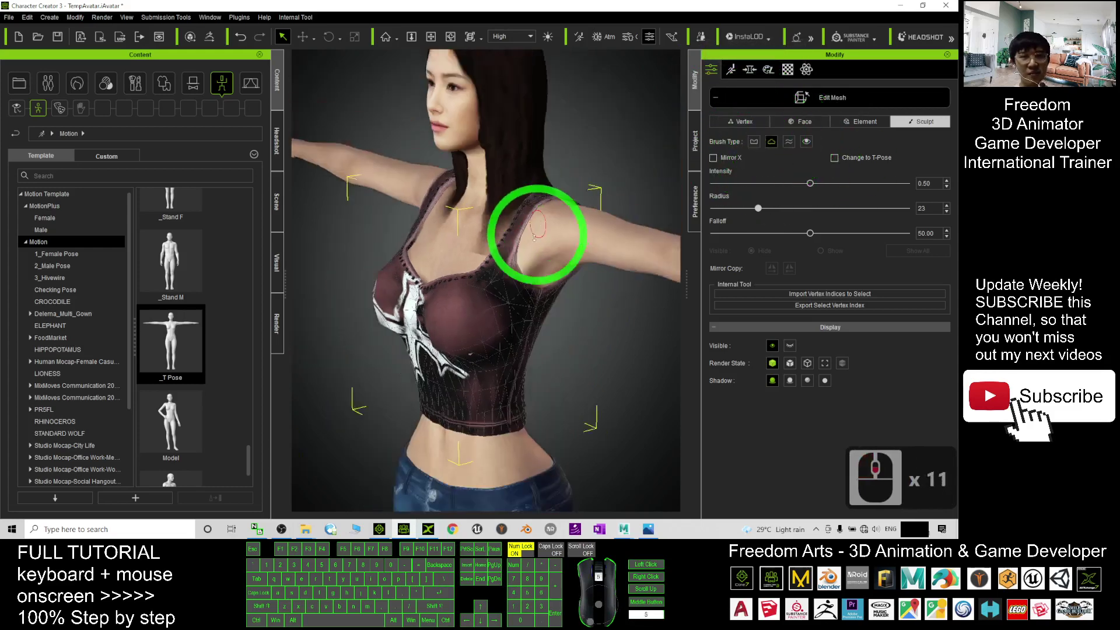
pyautogui.click(646, 267)
pyautogui.scroll(-7, 609, 275)
pyautogui.keyDown('alt'); pyautogui.moveTo(609, 275); pyautogui.dragTo(474, 287); pyautogui.keyUp('alt')
pyautogui.scroll(5, 474, 262)
pyautogui.keyDown('alt'); pyautogui.moveTo(516, 336); pyautogui.dragTo(321, 275); pyautogui.keyUp('alt')
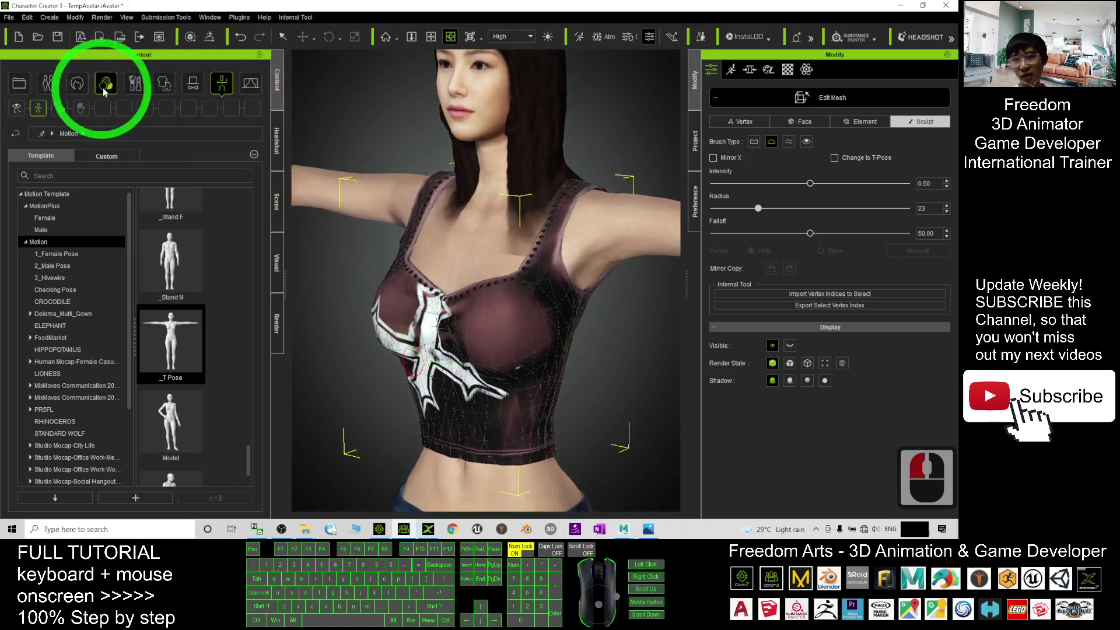
# Step: Save the worn camisole to Clothes > Custom > Shirts under the name cloth01flip
pyautogui.click(164, 84)
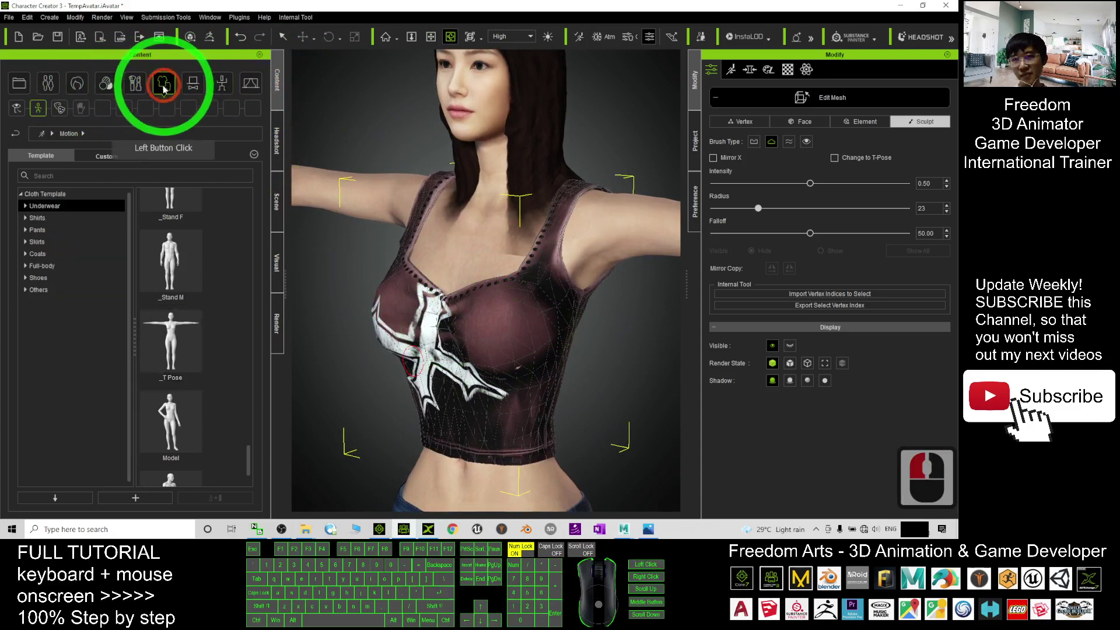
pyautogui.click(110, 156)
pyautogui.click(38, 107)
pyautogui.click(145, 240)
pyautogui.moveTo(619, 220)
pyautogui.mouseDown()
pyautogui.moveTo(545, 299)
pyautogui.moveTo(158, 515)
pyautogui.mouseUp()
pyautogui.click(137, 499)
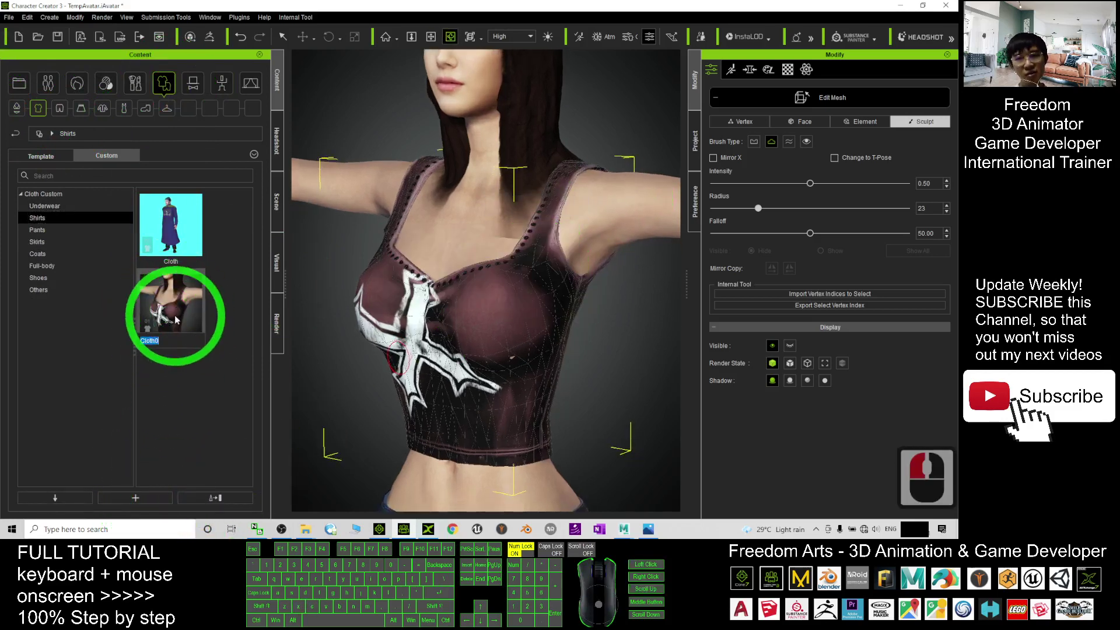
pyautogui.write('c')
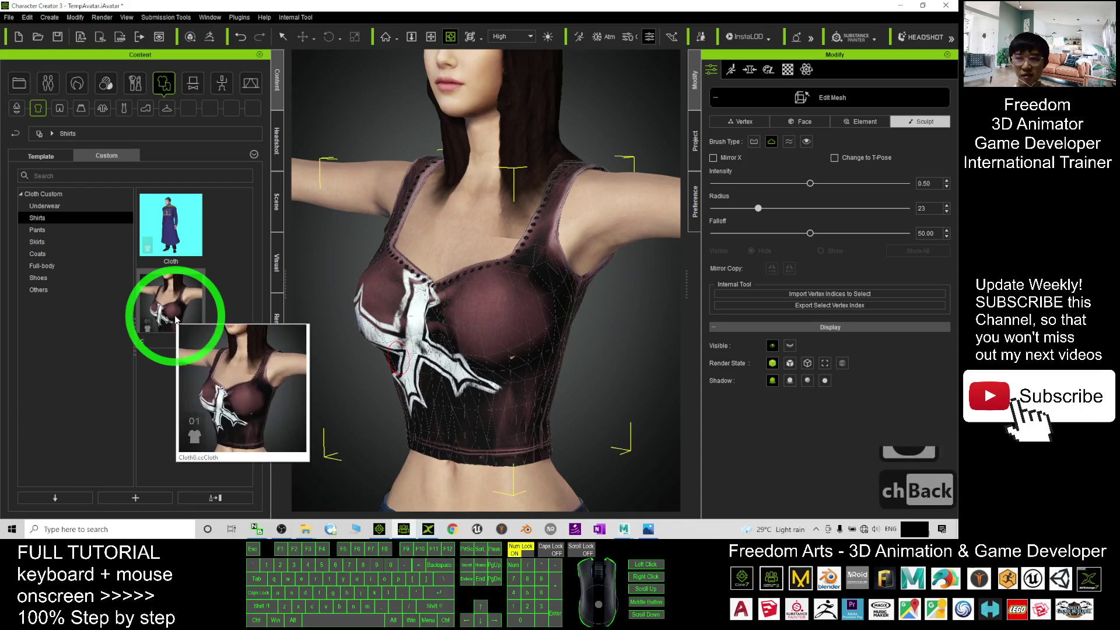
pyautogui.write('loth01flip')
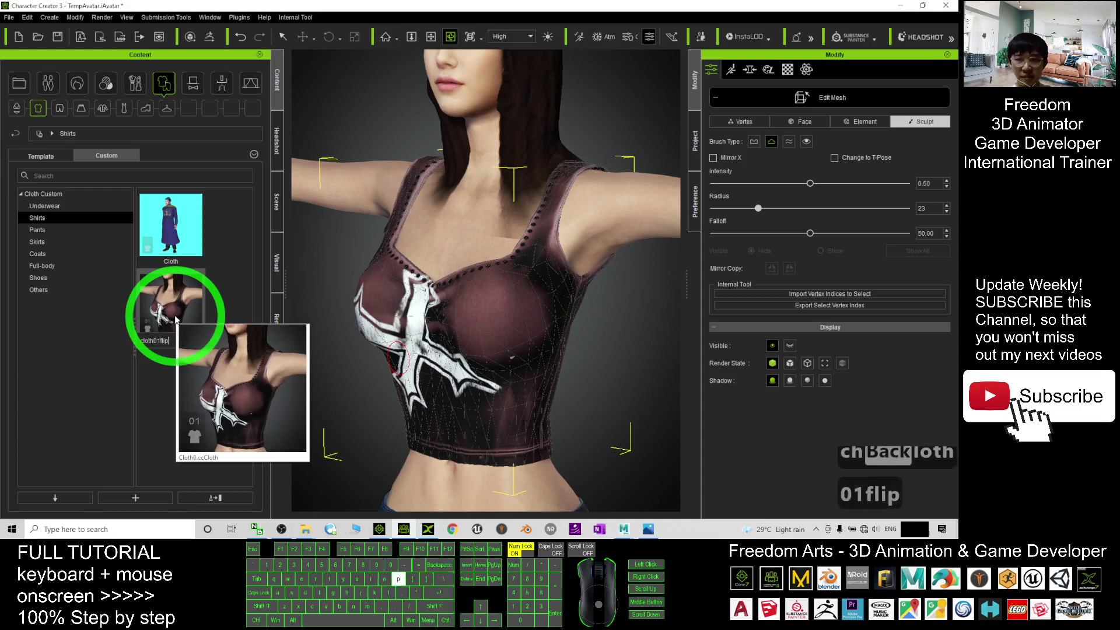
pyautogui.click(176, 318)
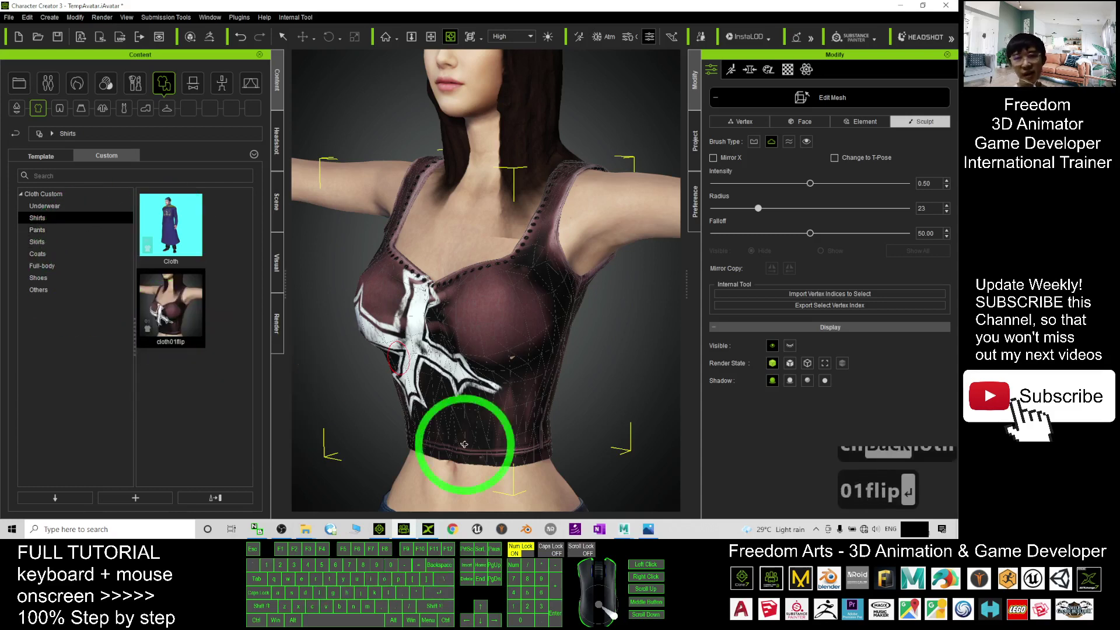
# Step: Select the camisole on the character's torso
pyautogui.scroll(-7, 489, 380)
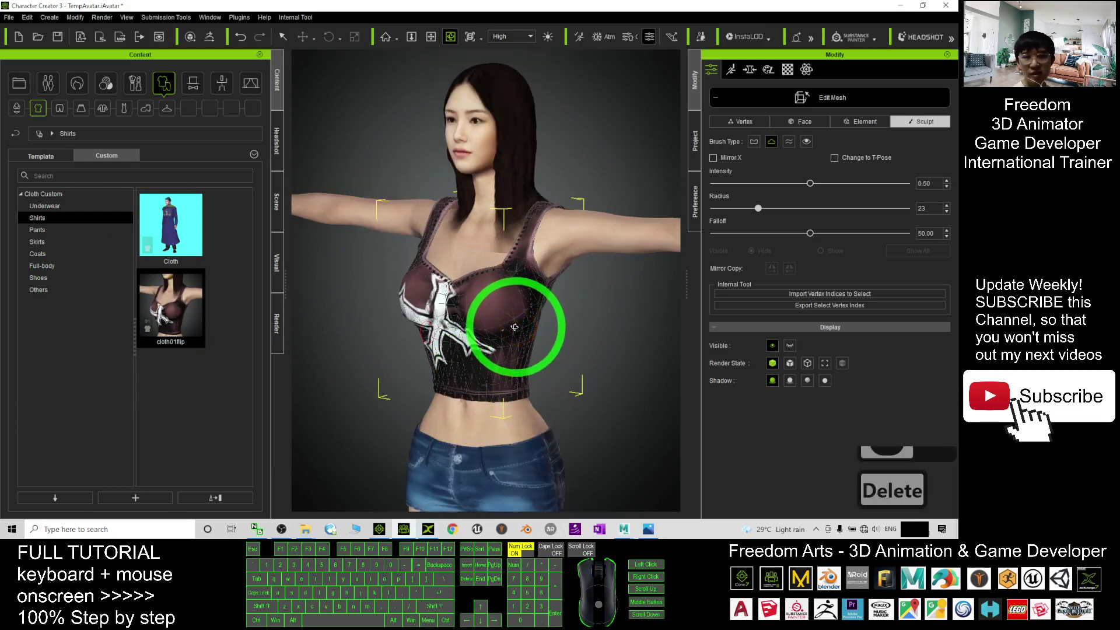
pyautogui.click(520, 320)
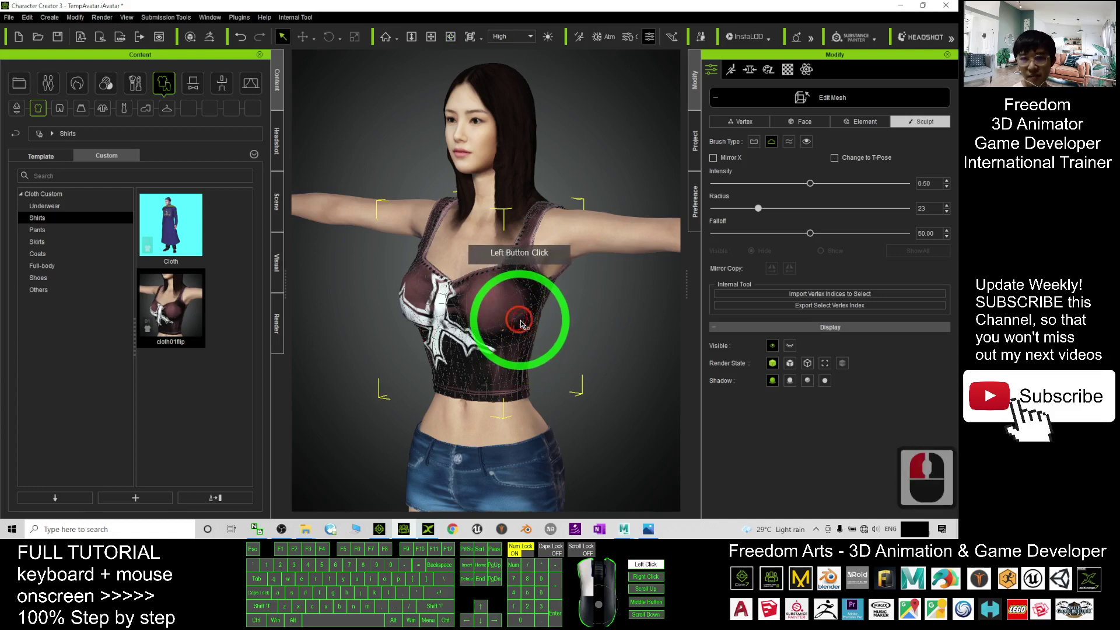
pyautogui.doubleClick(519, 320)
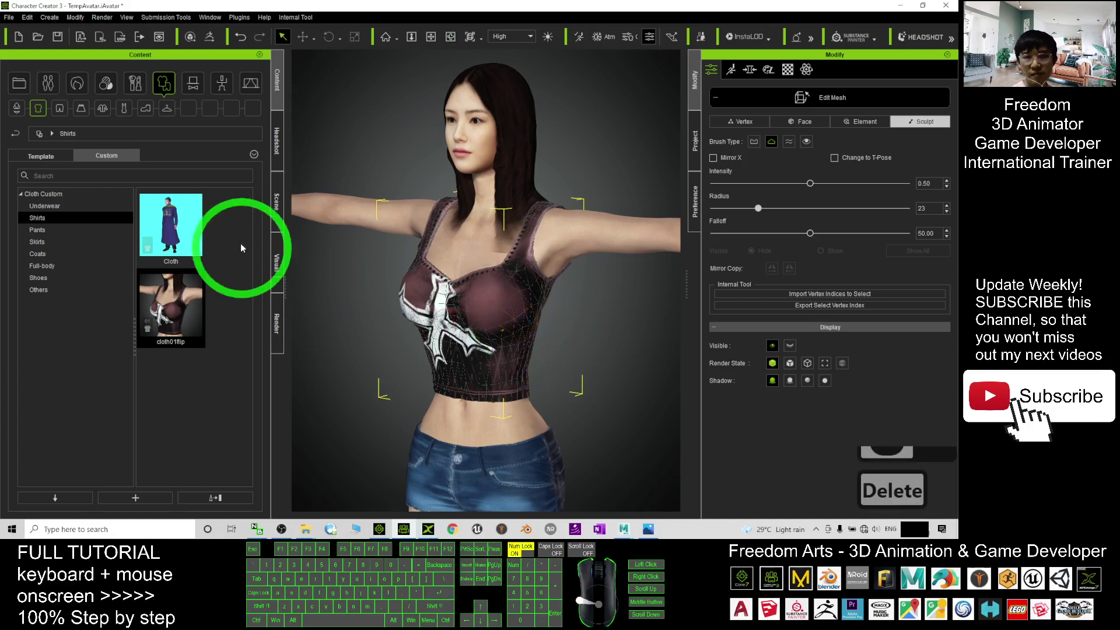
# Step: Exit mesh editing and delete the cloth01_flip top from the avatar
pyautogui.click(810, 98)
pyautogui.click(505, 317)
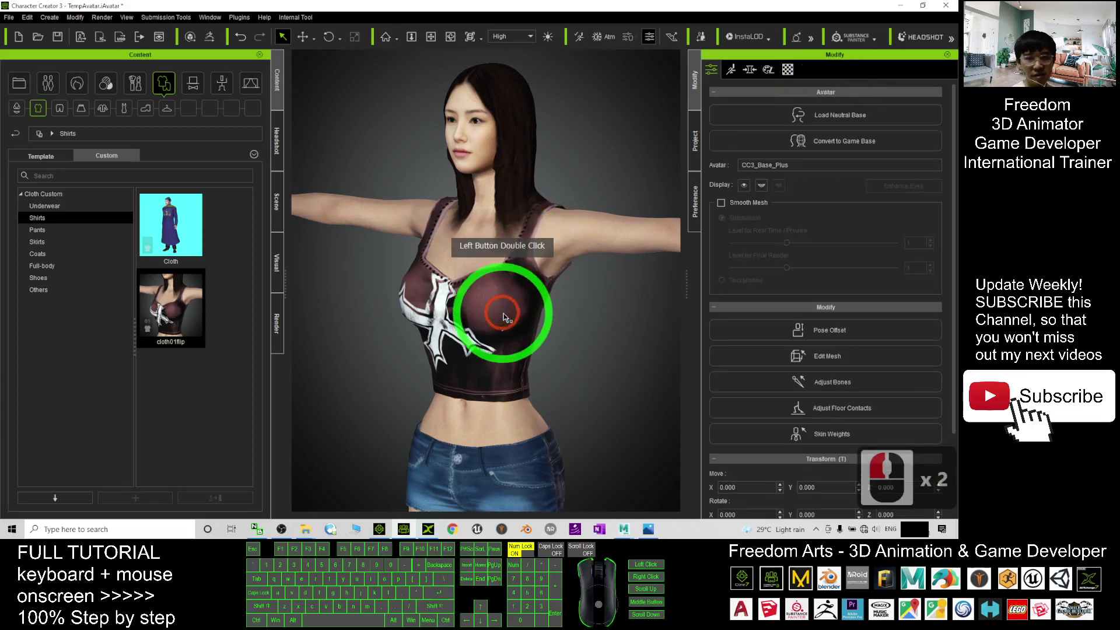
pyautogui.click(517, 312)
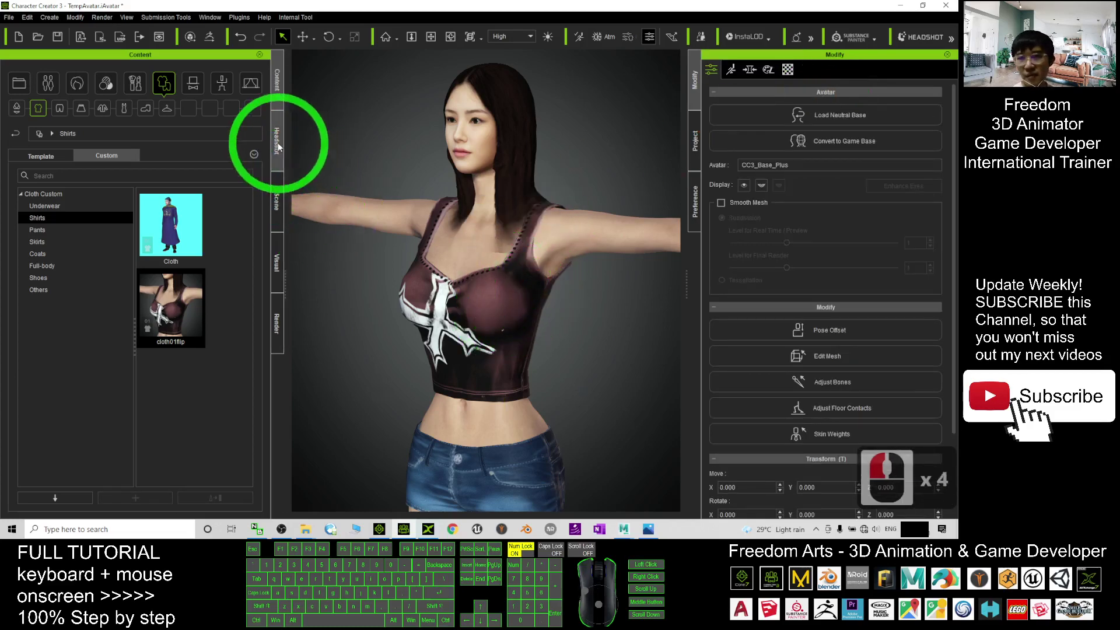
pyautogui.click(276, 198)
pyautogui.click(52, 137)
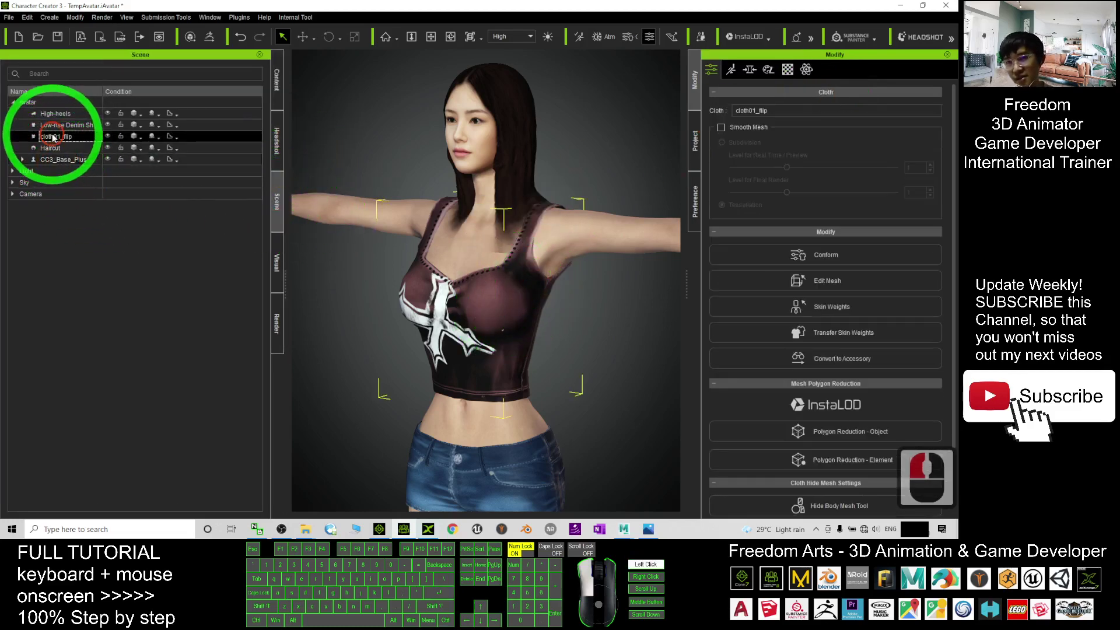
pyautogui.click(482, 286)
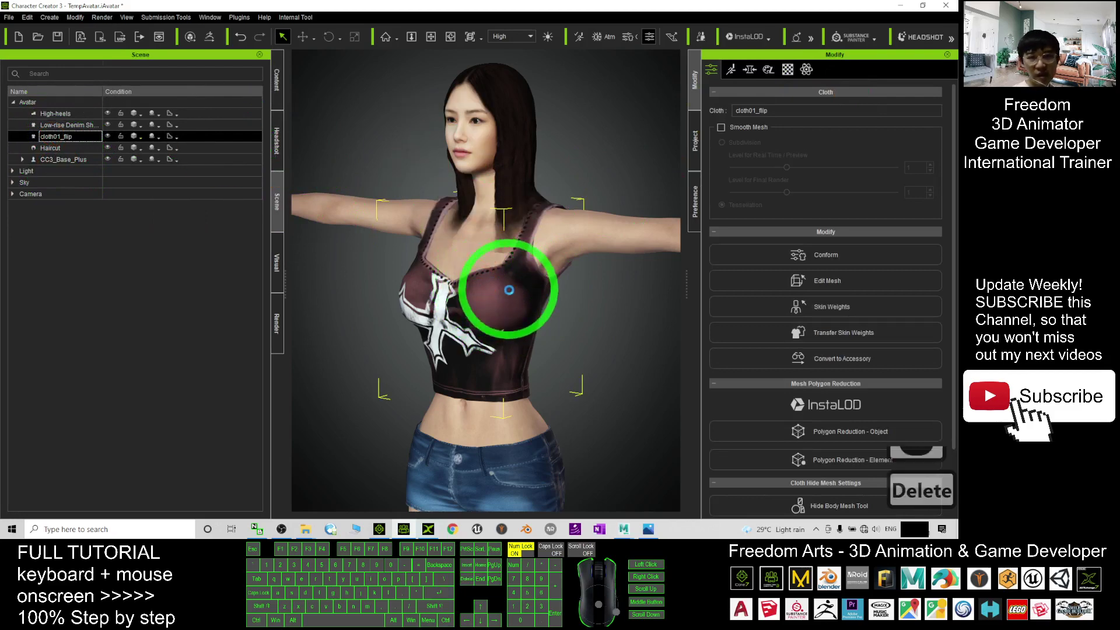
pyautogui.press('Delete')
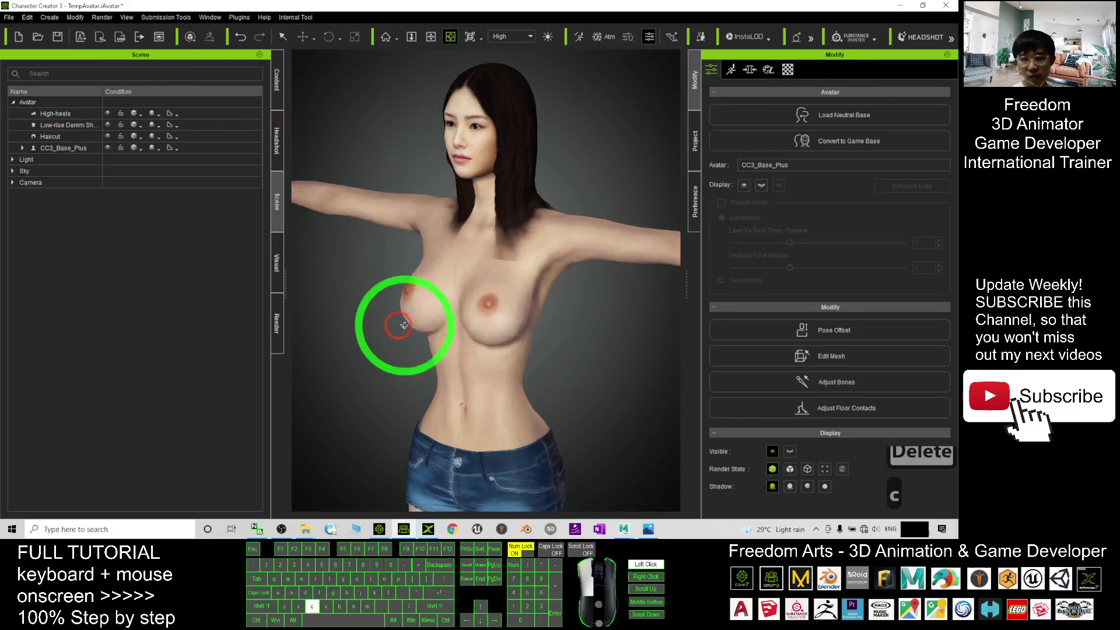
# Step: Dress the avatar in the custom cloth01flip shirt from the Shirts library
pyautogui.moveTo(422, 287); pyautogui.dragTo(413, 275)
pyautogui.click(286, 87)
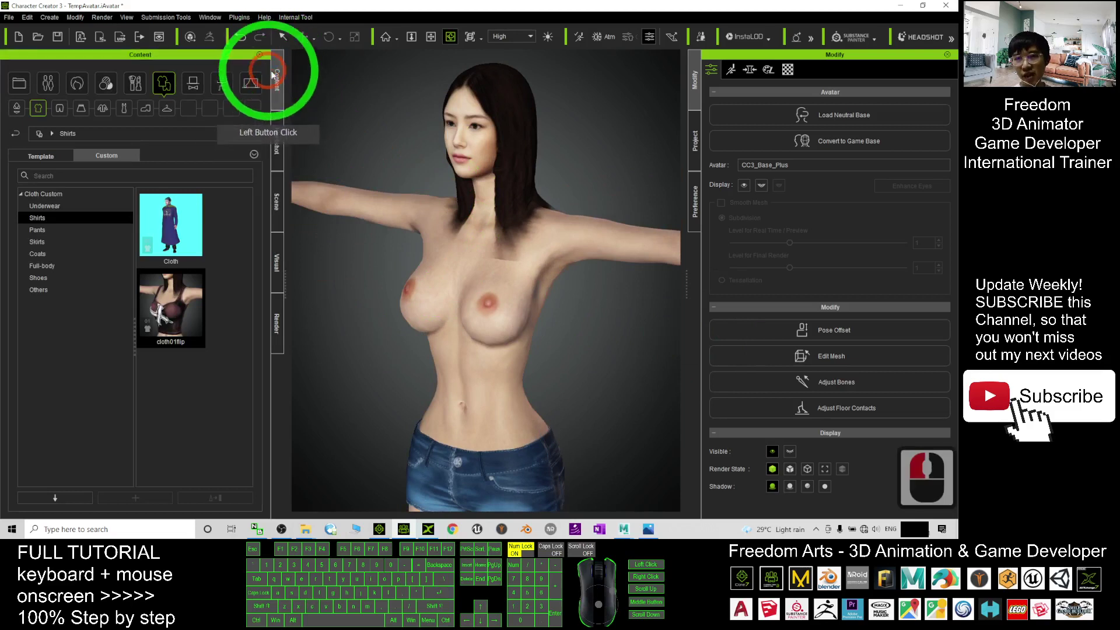
pyautogui.click(177, 327)
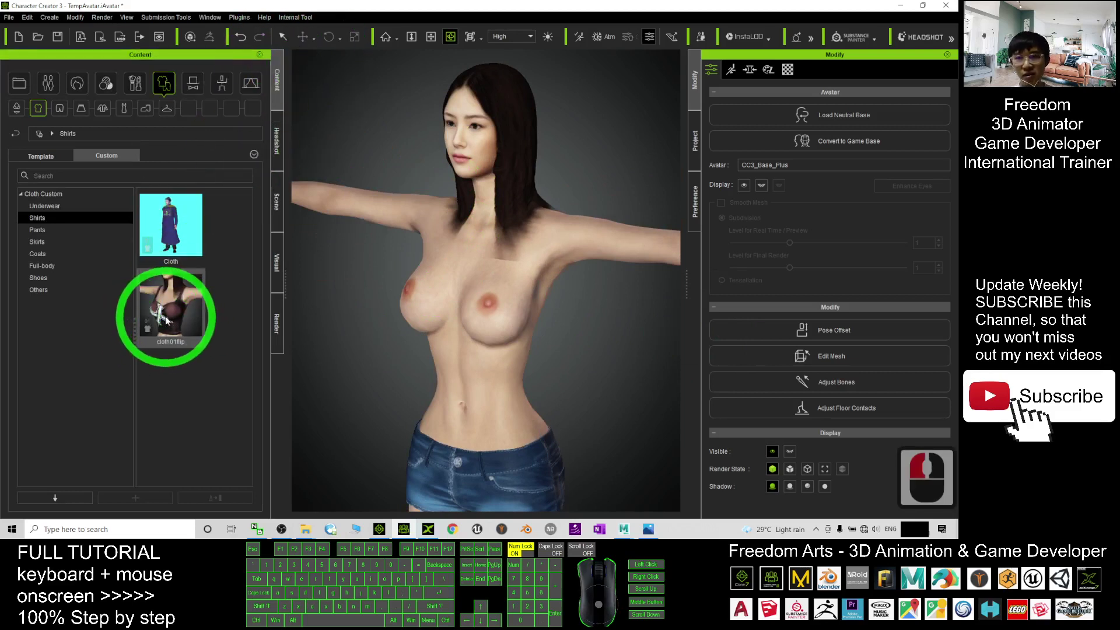
pyautogui.doubleClick(166, 320)
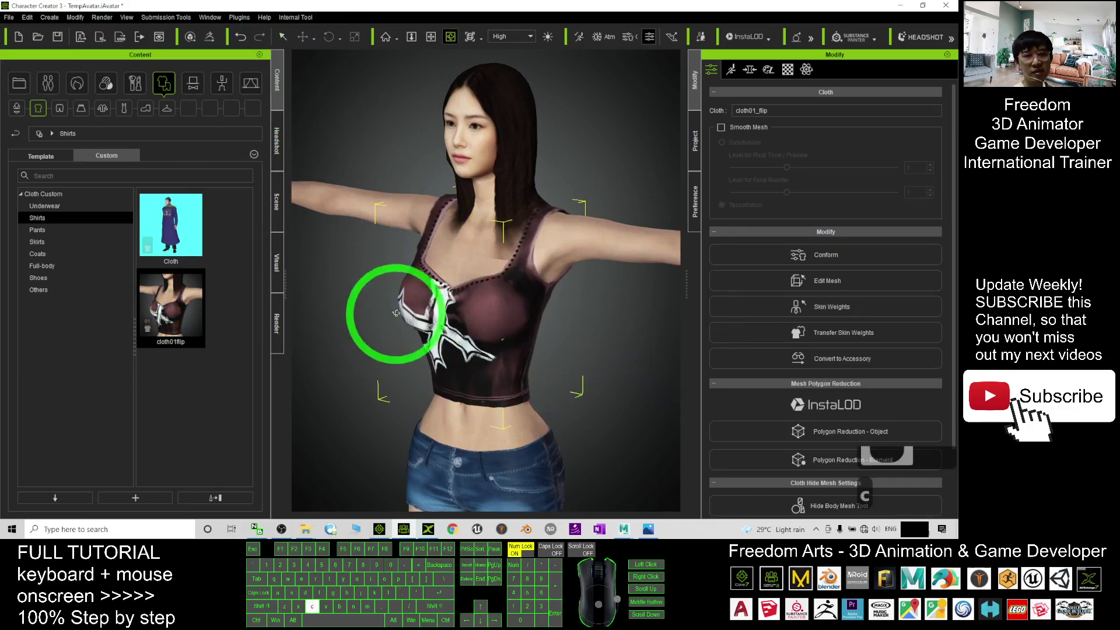
pyautogui.moveTo(380, 312)
pyautogui.mouseDown()
pyautogui.moveTo(569, 270)
pyautogui.moveTo(392, 138)
pyautogui.moveTo(738, 277)
pyautogui.moveTo(463, 251)
pyautogui.moveTo(474, 180)
pyautogui.moveTo(546, 340)
pyautogui.mouseUp()
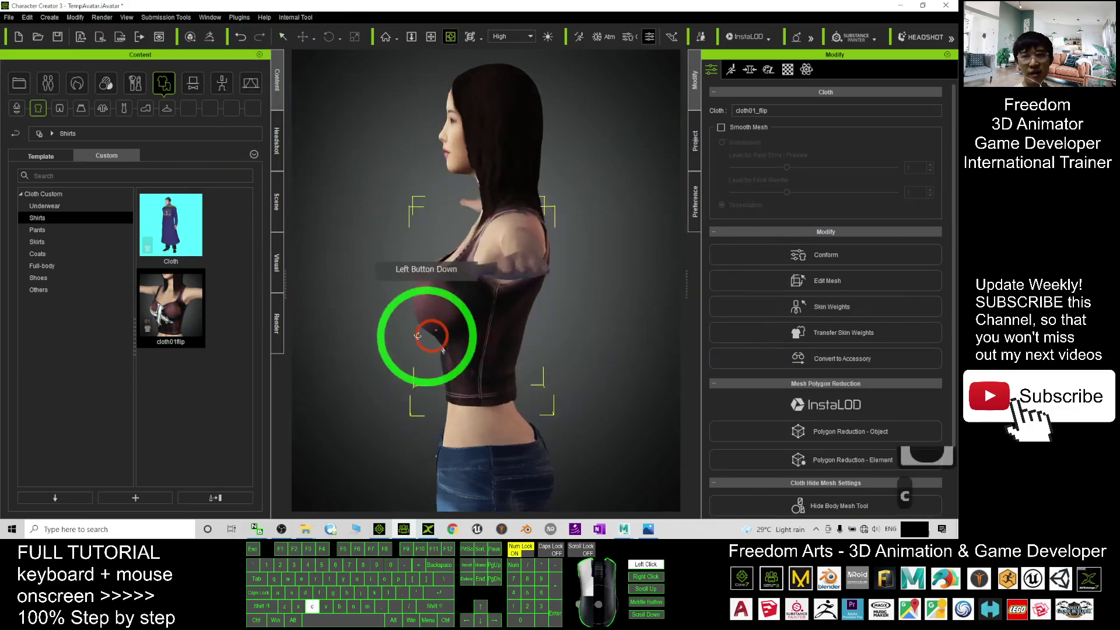
pyautogui.moveTo(419, 332); pyautogui.dragTo(757, 332)
pyautogui.press('c')
pyautogui.moveTo(415, 345)
pyautogui.mouseDown()
pyautogui.moveTo(875, 332)
pyautogui.moveTo(500, 340)
pyautogui.moveTo(570, 295)
pyautogui.mouseUp()
# Step: Compare the result against the cover image in Photos, then return to Character Creator
pyautogui.click(648, 528)
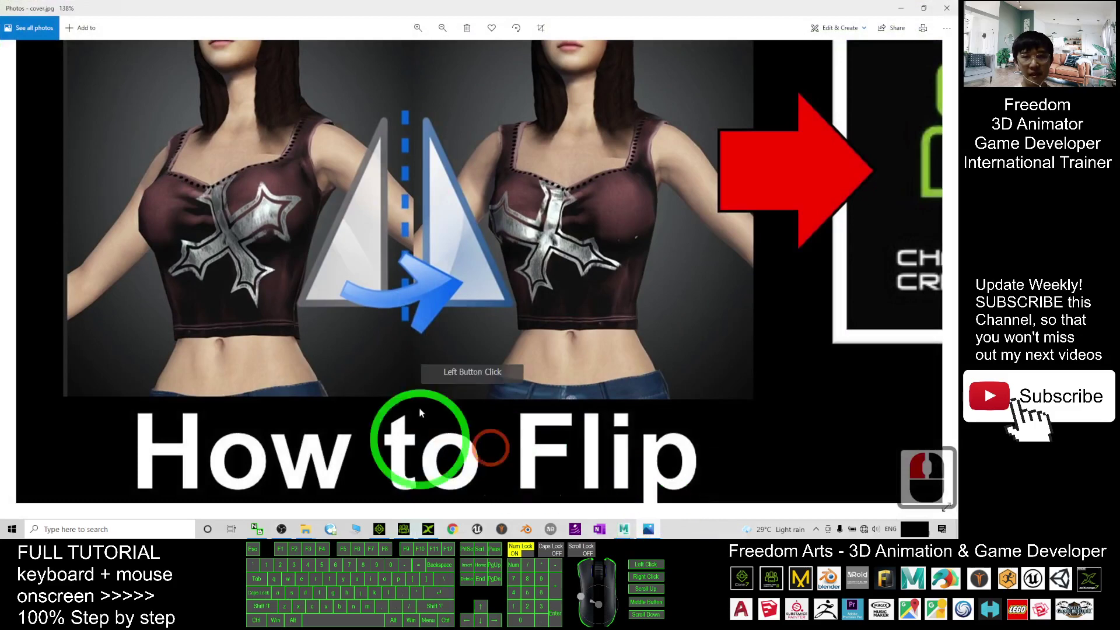
pyautogui.click(268, 264)
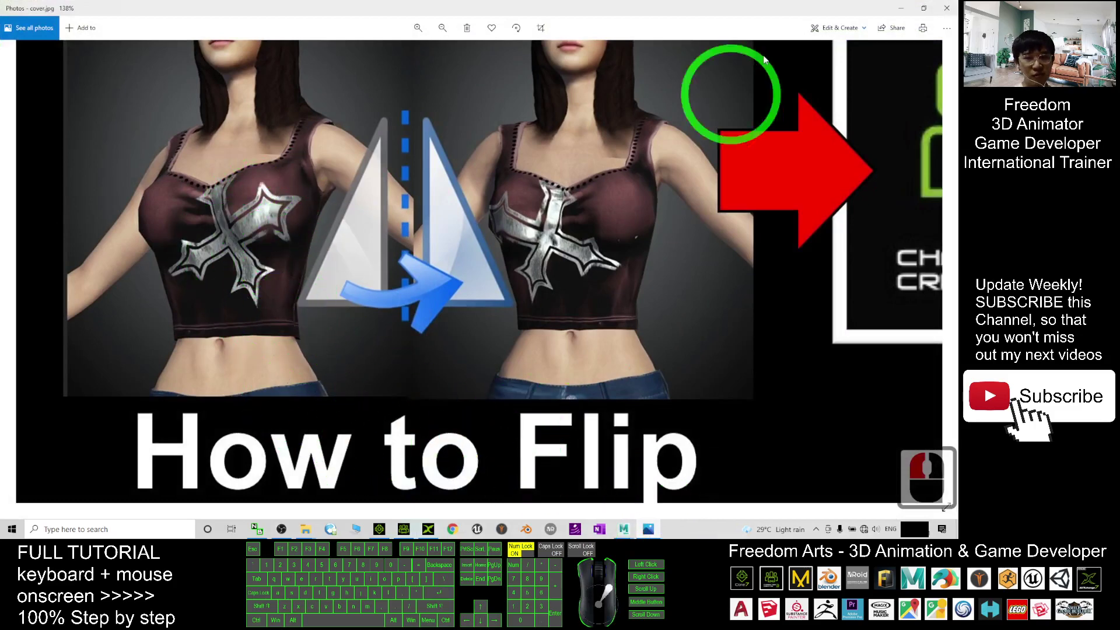
pyautogui.click(901, 7)
# Step: Load all the shirt's material textures from the Desktop cloth01 material folder
pyautogui.scroll(3, 475, 243)
pyautogui.scroll(3, 457, 332)
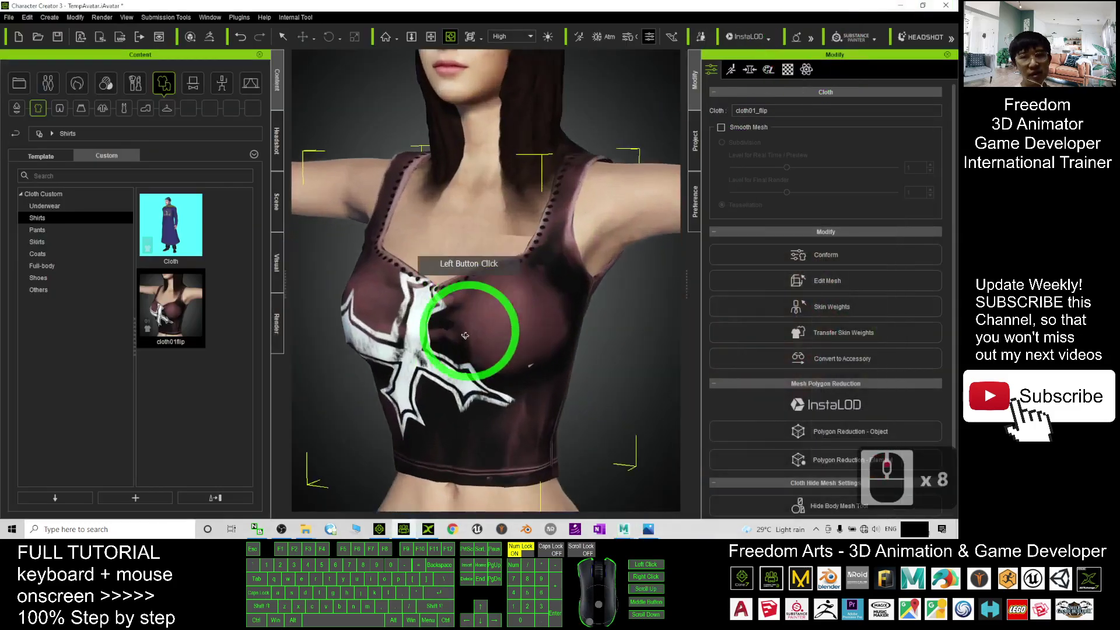
pyautogui.scroll(3, 522, 366)
pyautogui.moveTo(522, 365)
pyautogui.mouseDown()
pyautogui.moveTo(488, 300)
pyautogui.moveTo(445, 379)
pyautogui.mouseUp()
pyautogui.scroll(-3, 512, 312)
pyautogui.click(788, 69)
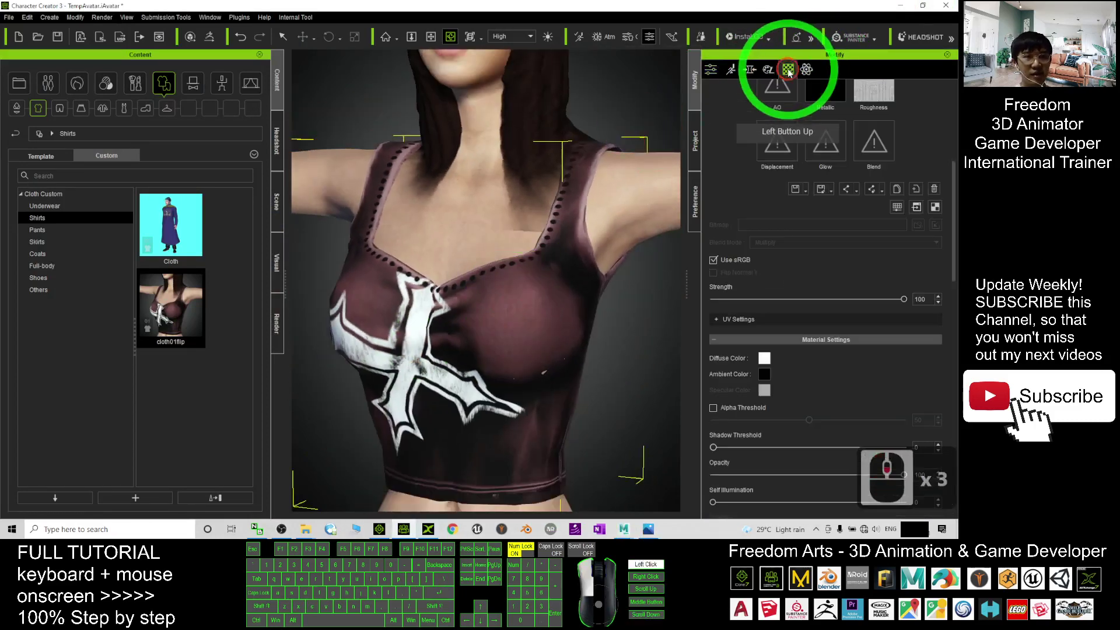
pyautogui.scroll(4, 776, 175)
pyautogui.scroll(1, 787, 216)
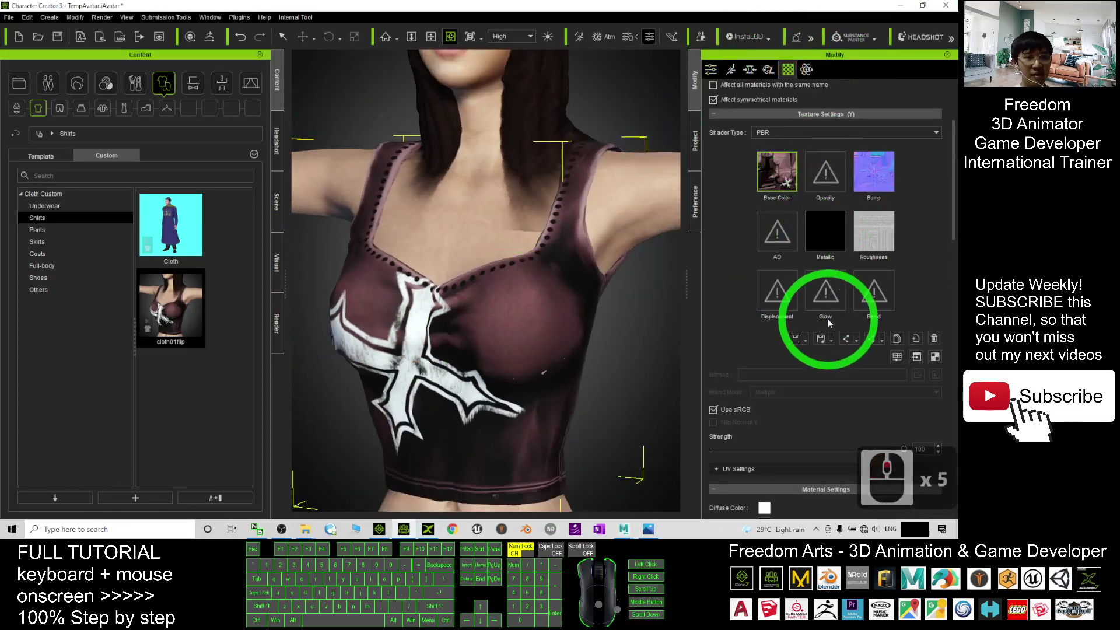
pyautogui.click(834, 336)
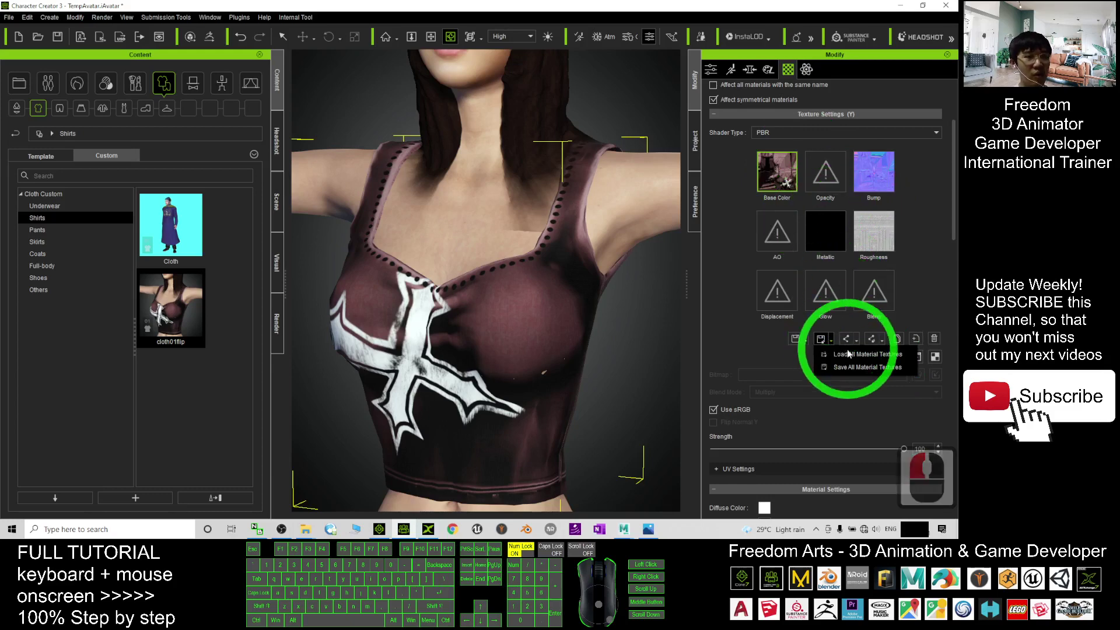
pyautogui.click(858, 354)
pyautogui.click(118, 35)
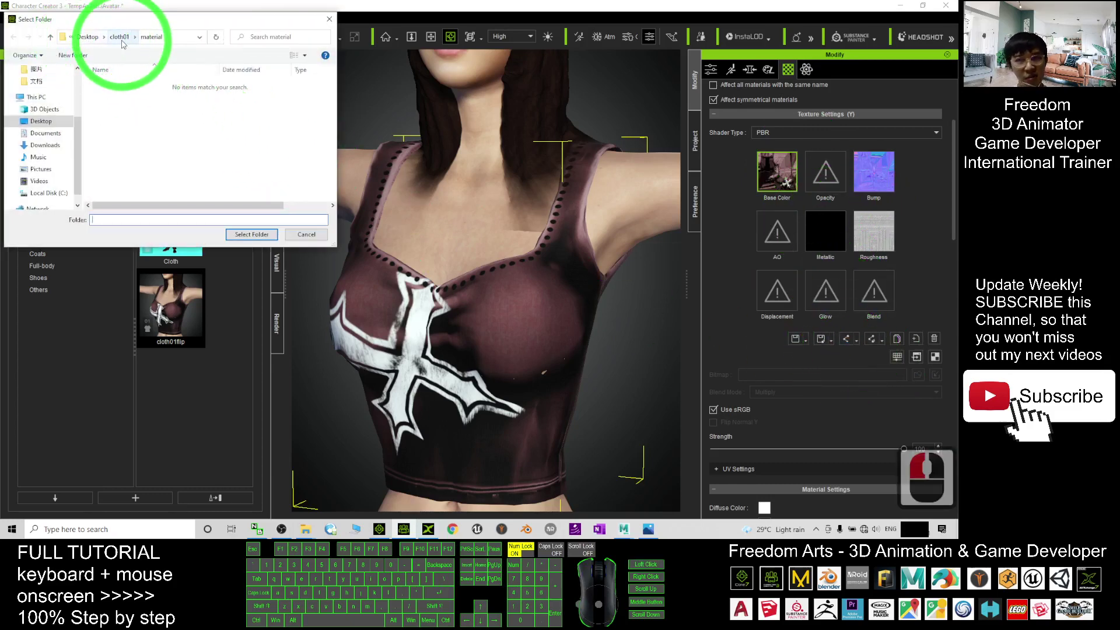
pyautogui.click(251, 234)
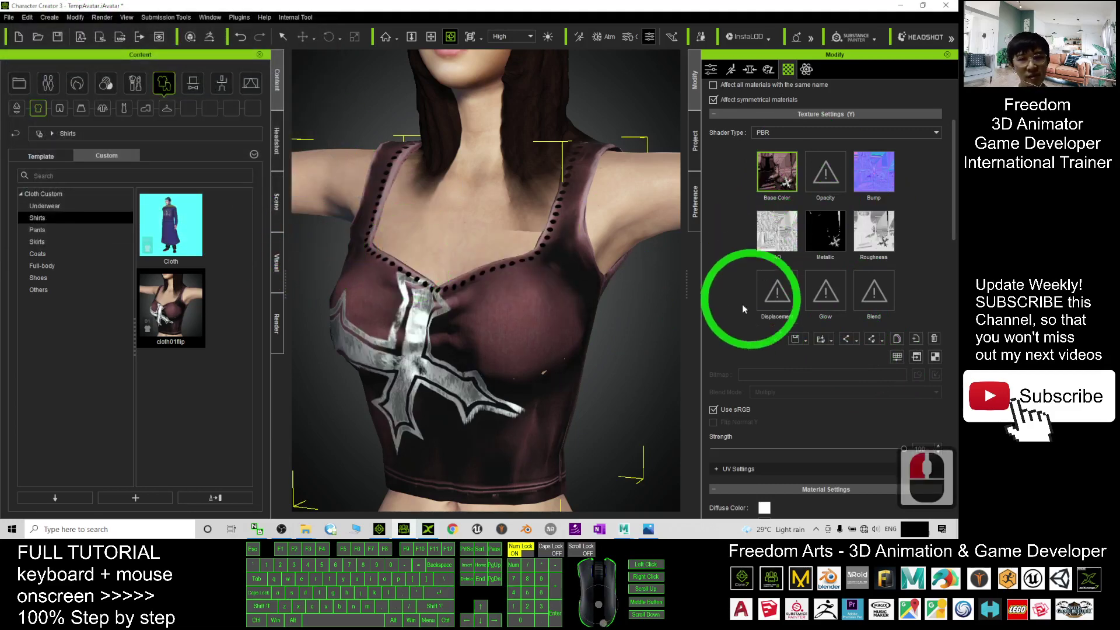
# Step: Confirm PBR as the shirt's shader type and inspect the reloaded textures from both sides
pyautogui.moveTo(362, 325); pyautogui.dragTo(528, 338)
pyautogui.scroll(3, 528, 338)
pyautogui.scroll(6, 529, 338)
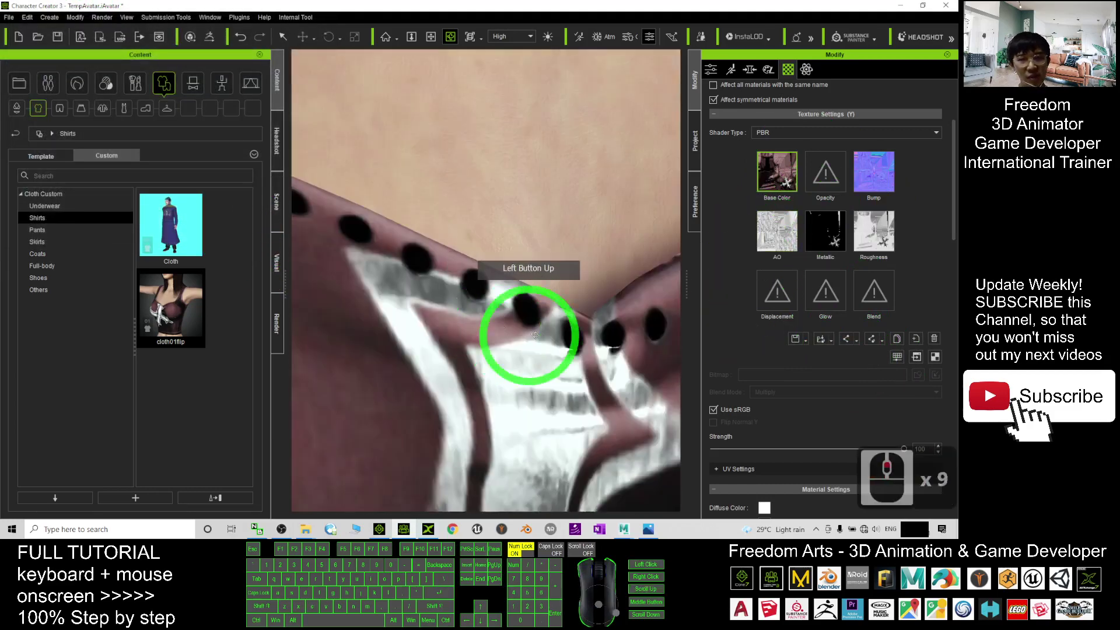
pyautogui.click(758, 133)
pyautogui.scroll(-4, 527, 272)
pyautogui.click(527, 271)
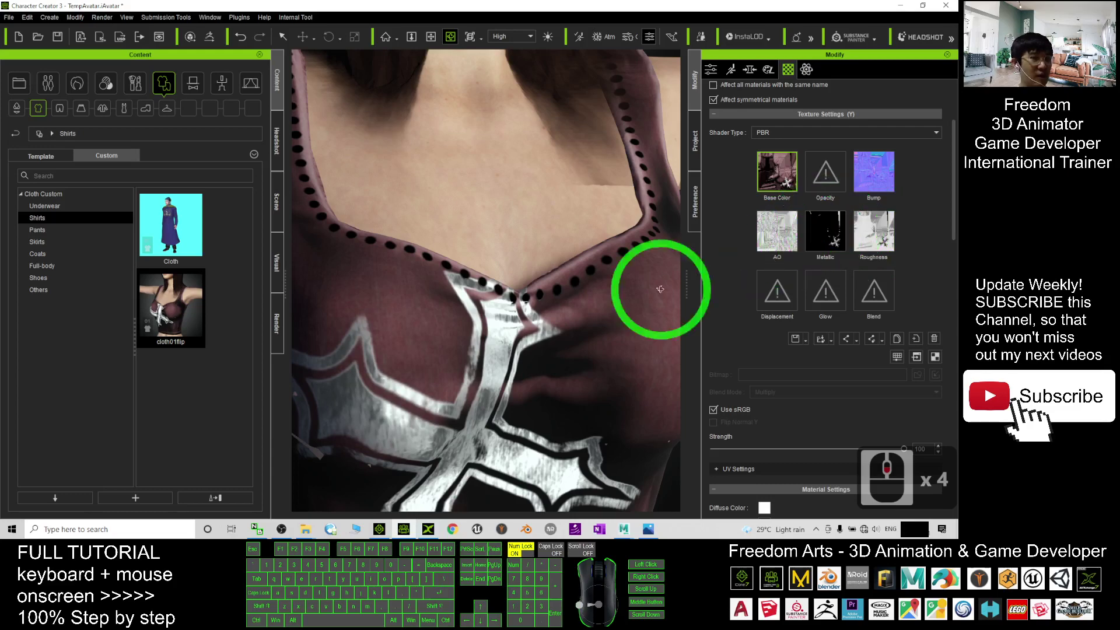
pyautogui.scroll(-7, 556, 281)
pyautogui.moveTo(557, 281); pyautogui.dragTo(387, 268)
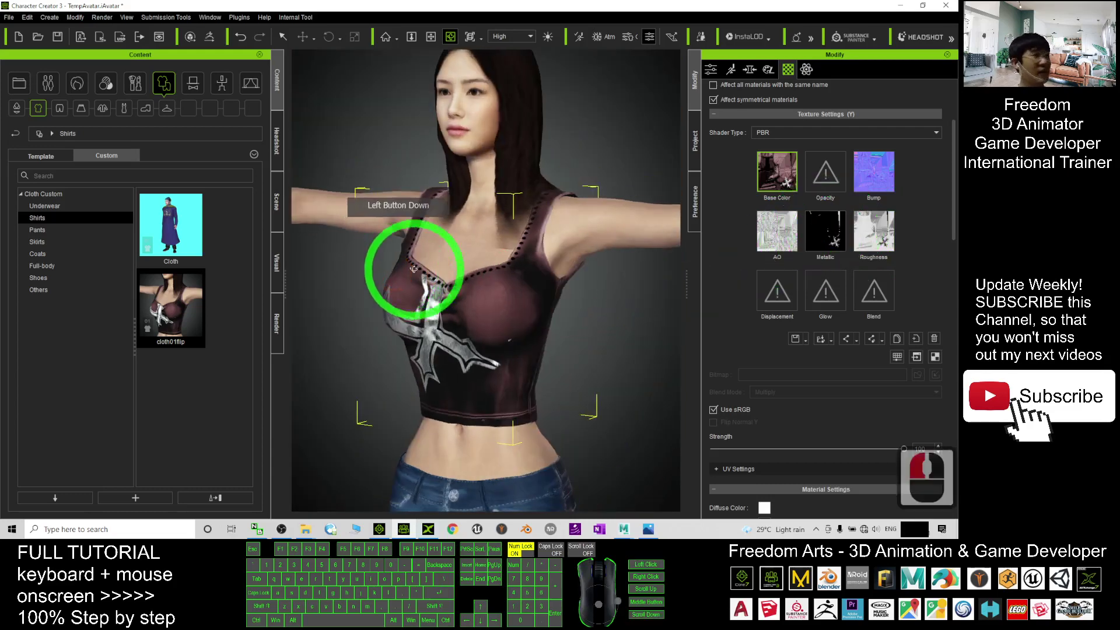
pyautogui.moveTo(475, 317)
pyautogui.mouseDown()
pyautogui.moveTo(831, 352)
pyautogui.moveTo(652, 523)
pyautogui.mouseUp()
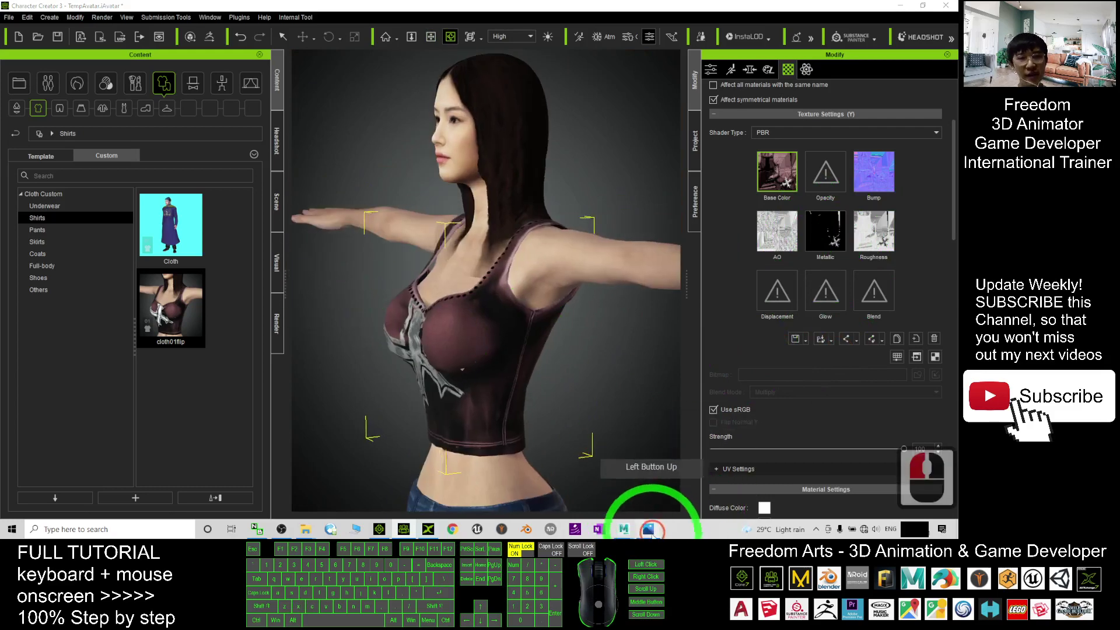
# Step: Zoom in and back out on cover.jpg in Photos, comparing it with the finished shirt
pyautogui.scroll(-5, 470, 292)
pyautogui.scroll(-7, 270, 435)
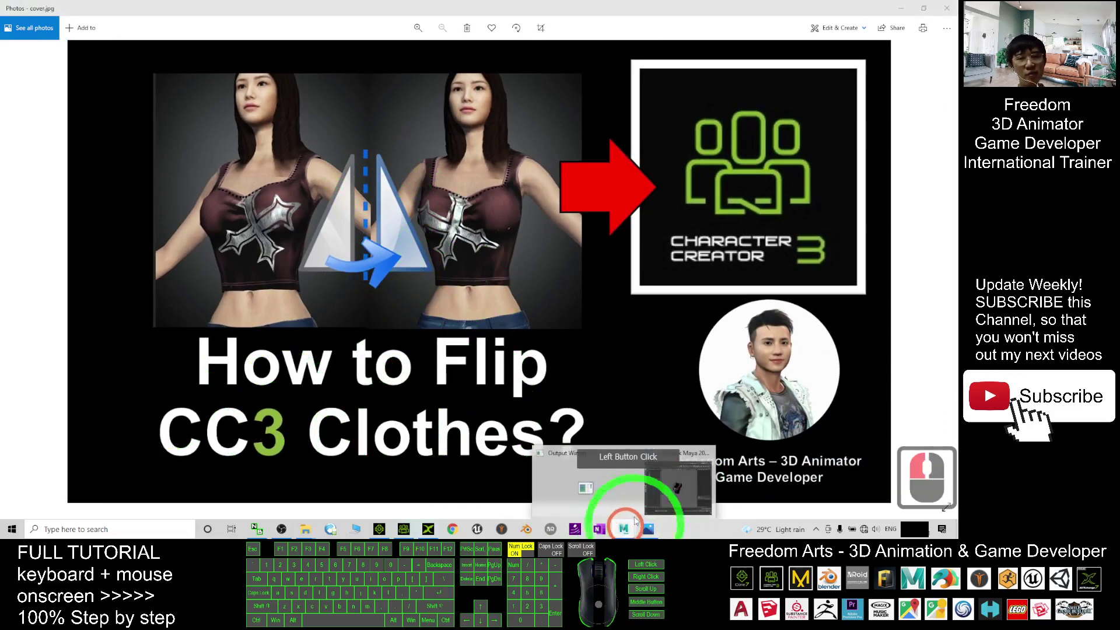
pyautogui.click(478, 251)
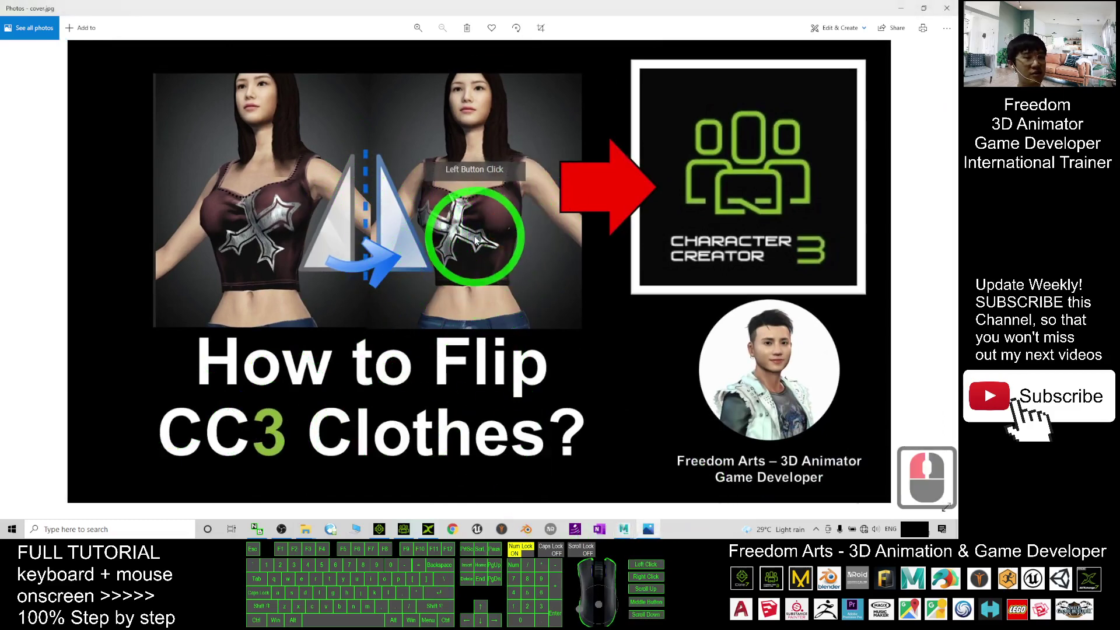
pyautogui.scroll(6, 472, 236)
pyautogui.scroll(3, 379, 236)
pyautogui.scroll(-2, 379, 236)
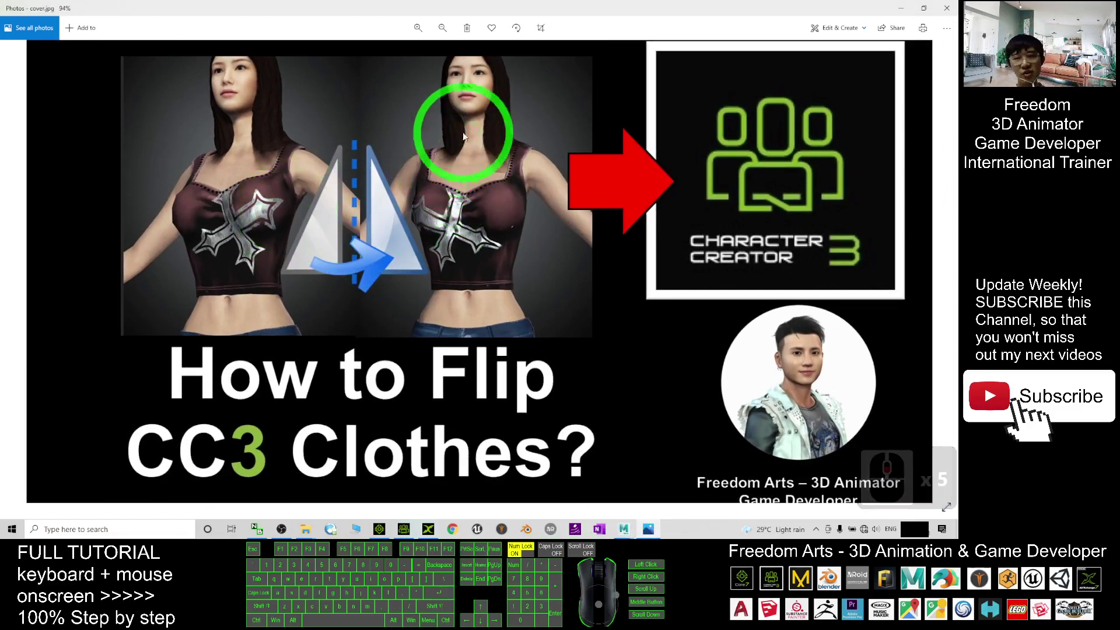
pyautogui.scroll(-2, 463, 166)
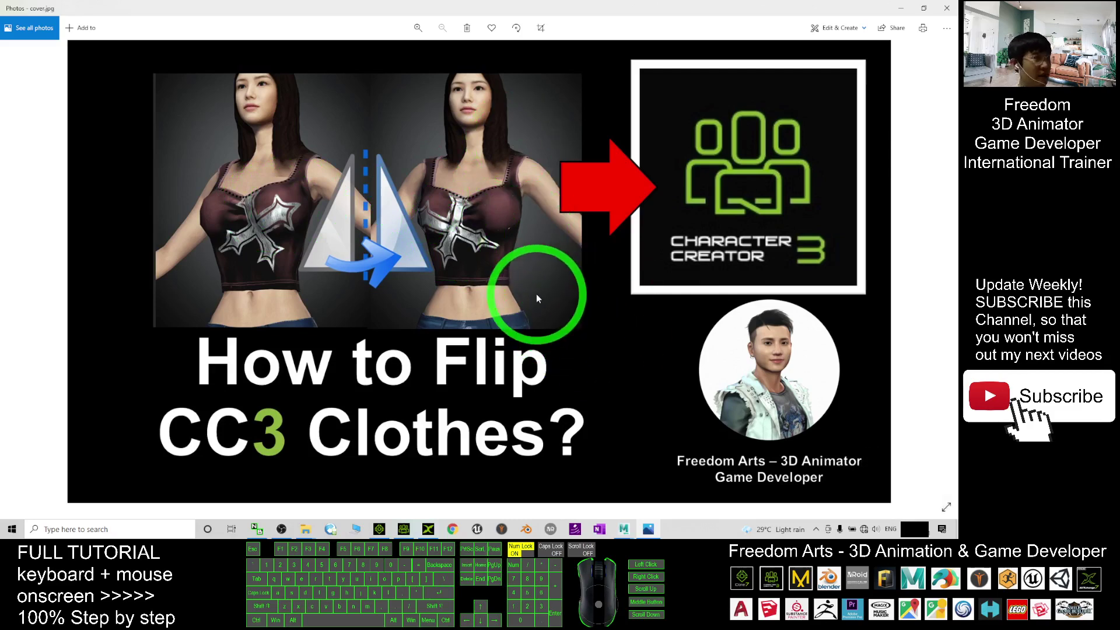
pyautogui.moveTo(647, 529)
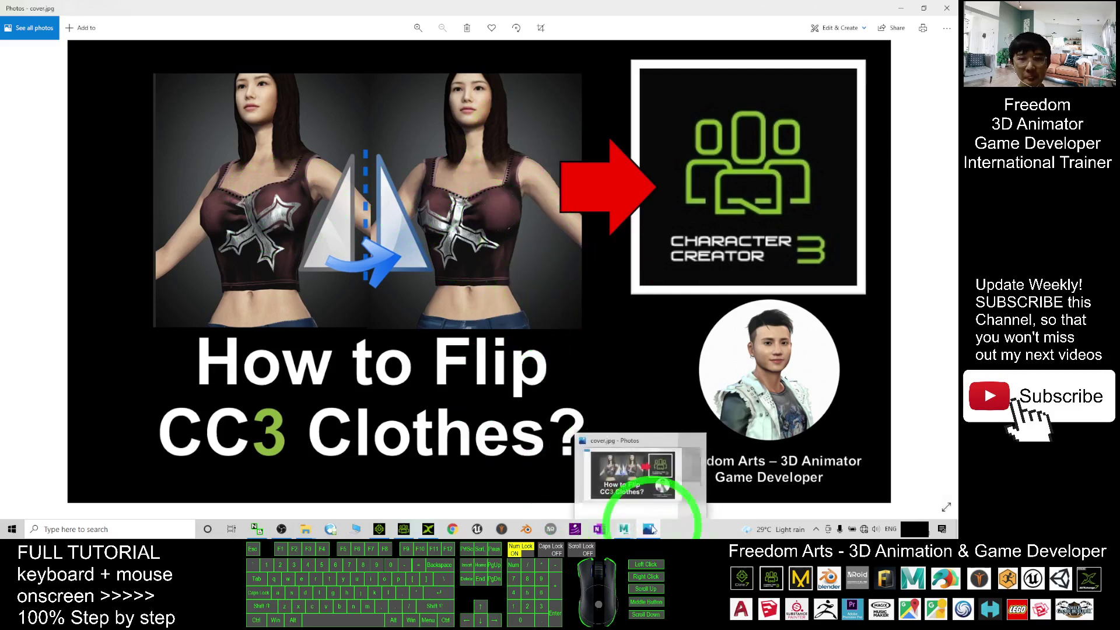
pyautogui.click(639, 516)
pyautogui.click(641, 519)
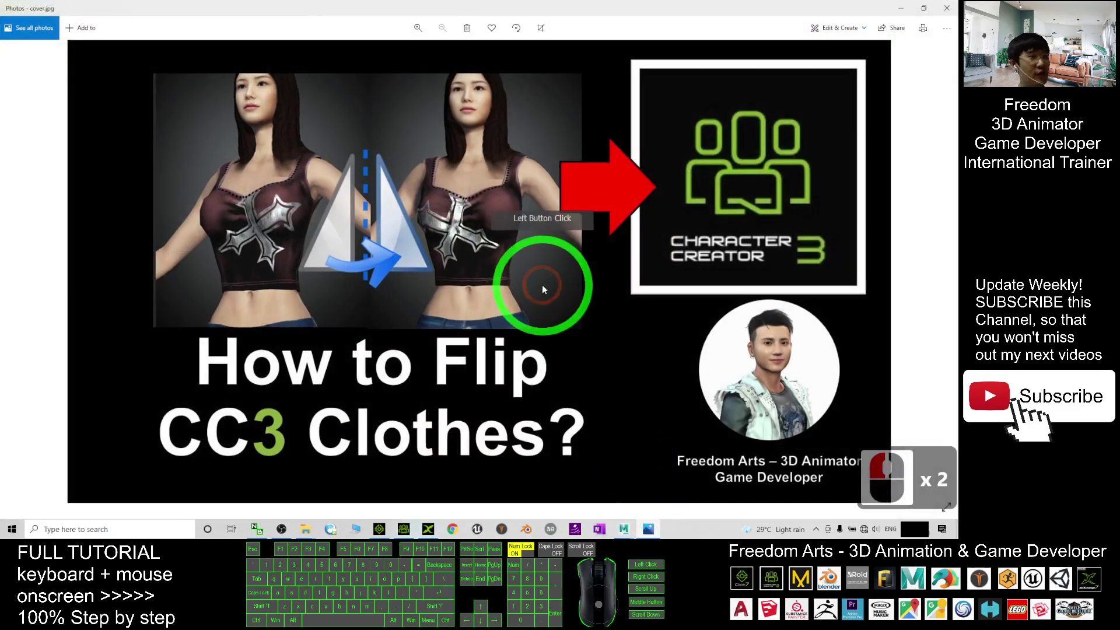